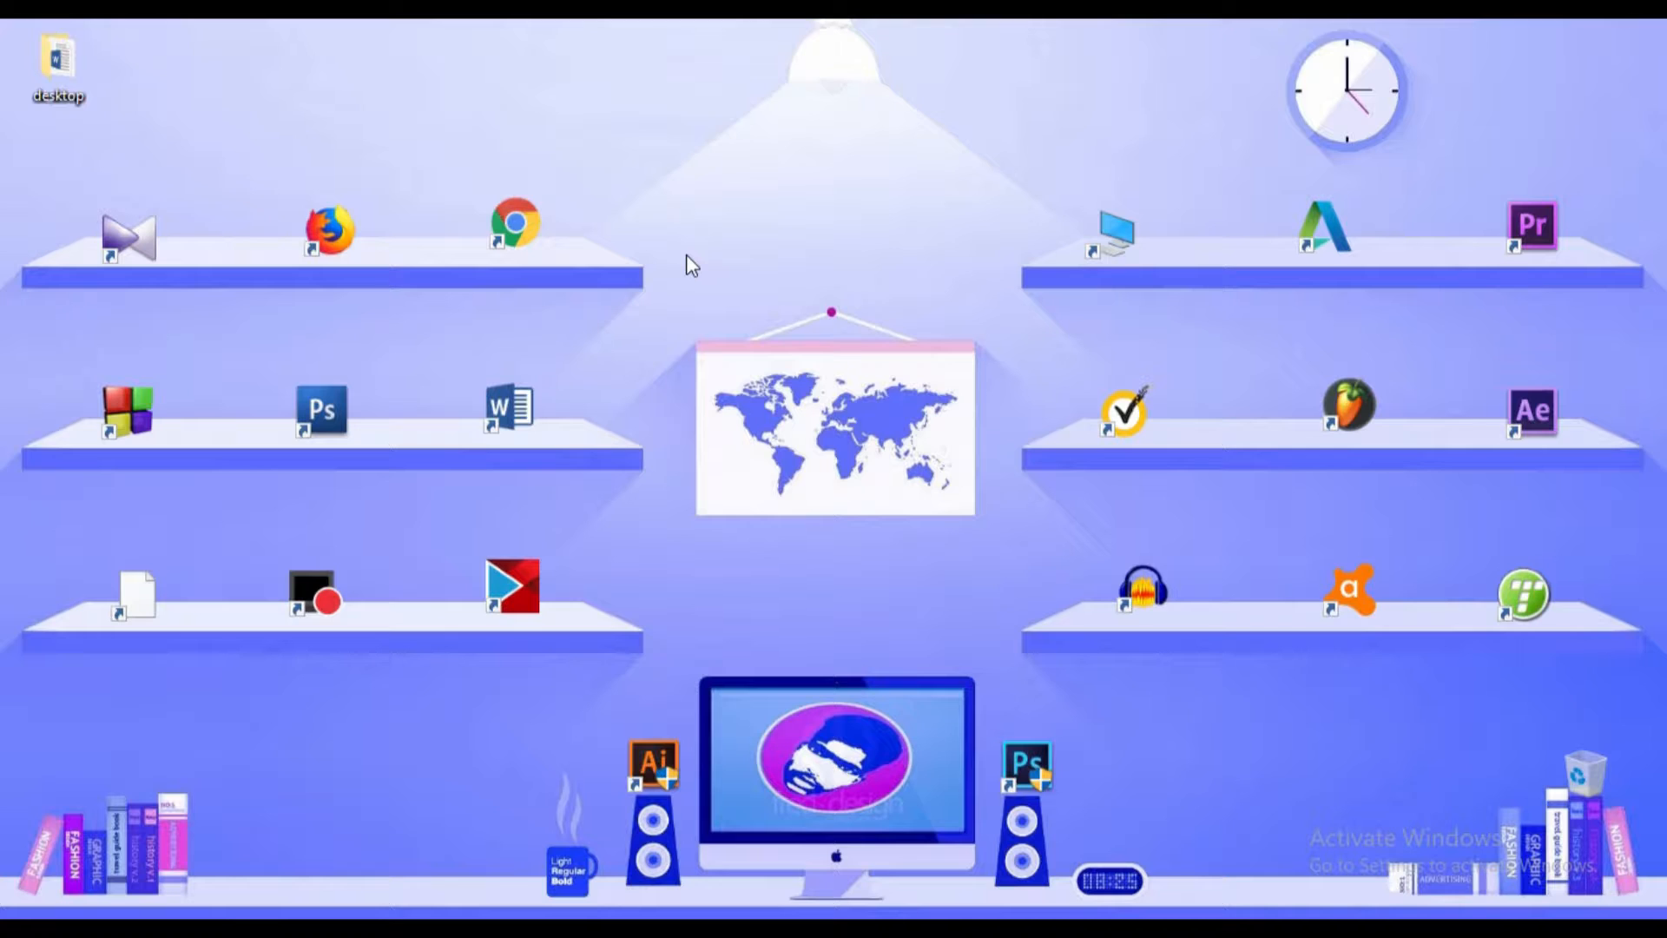
right_click(669, 197)
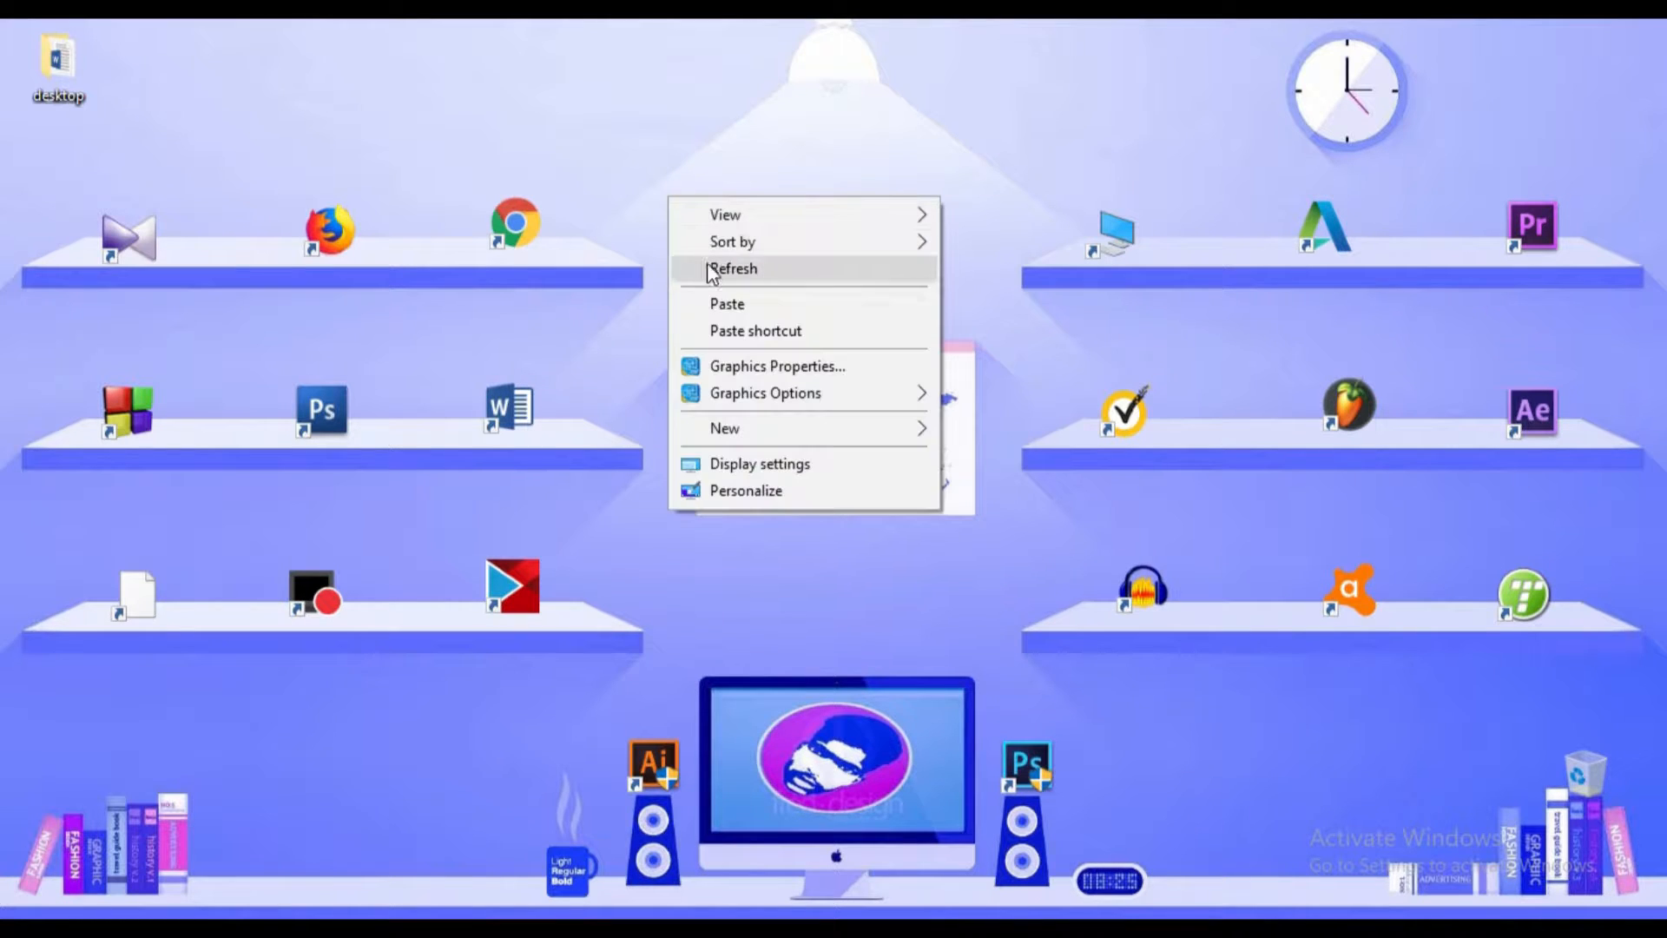
click(709, 269)
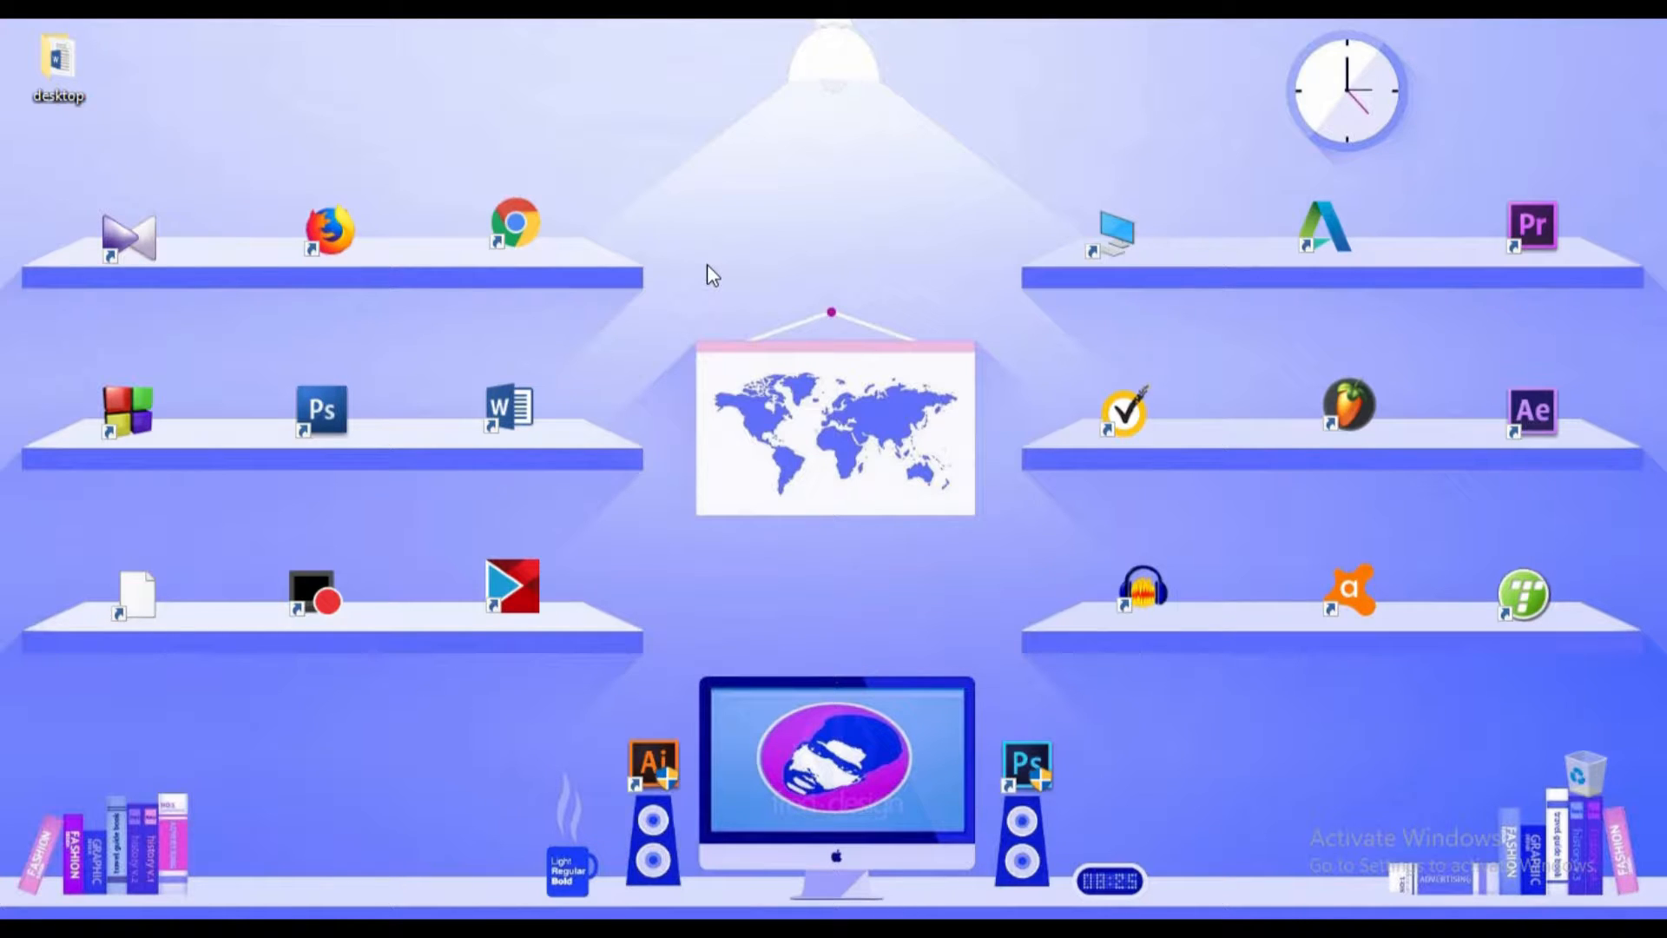
right_click(678, 169)
click(741, 242)
right_click(739, 250)
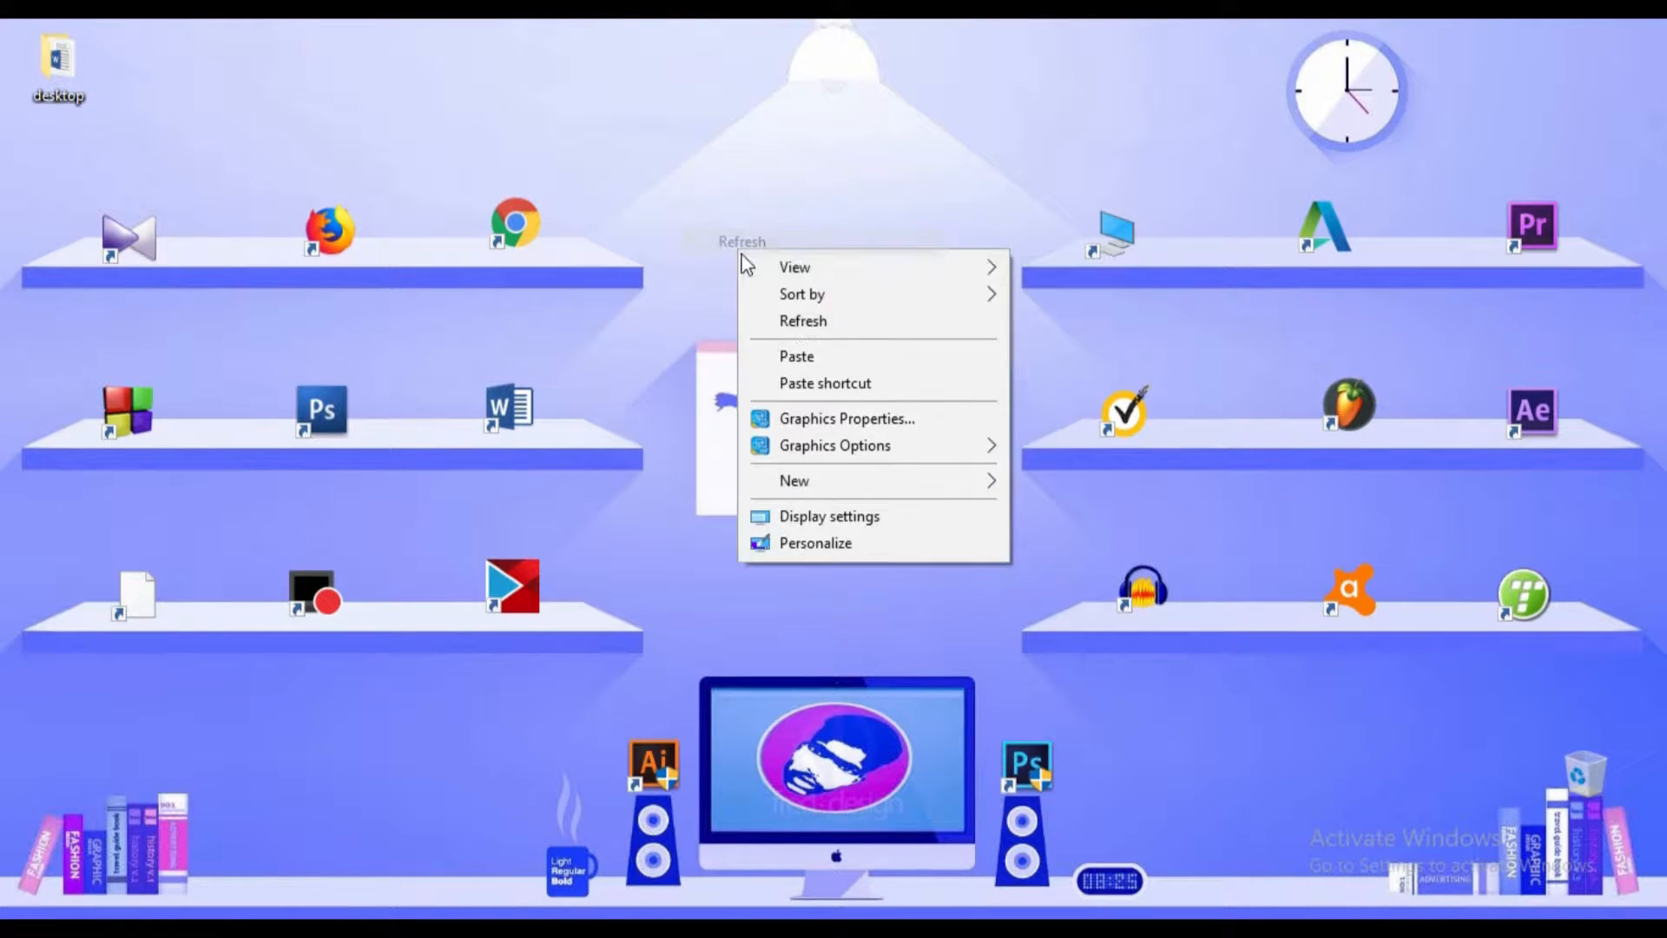
click(785, 329)
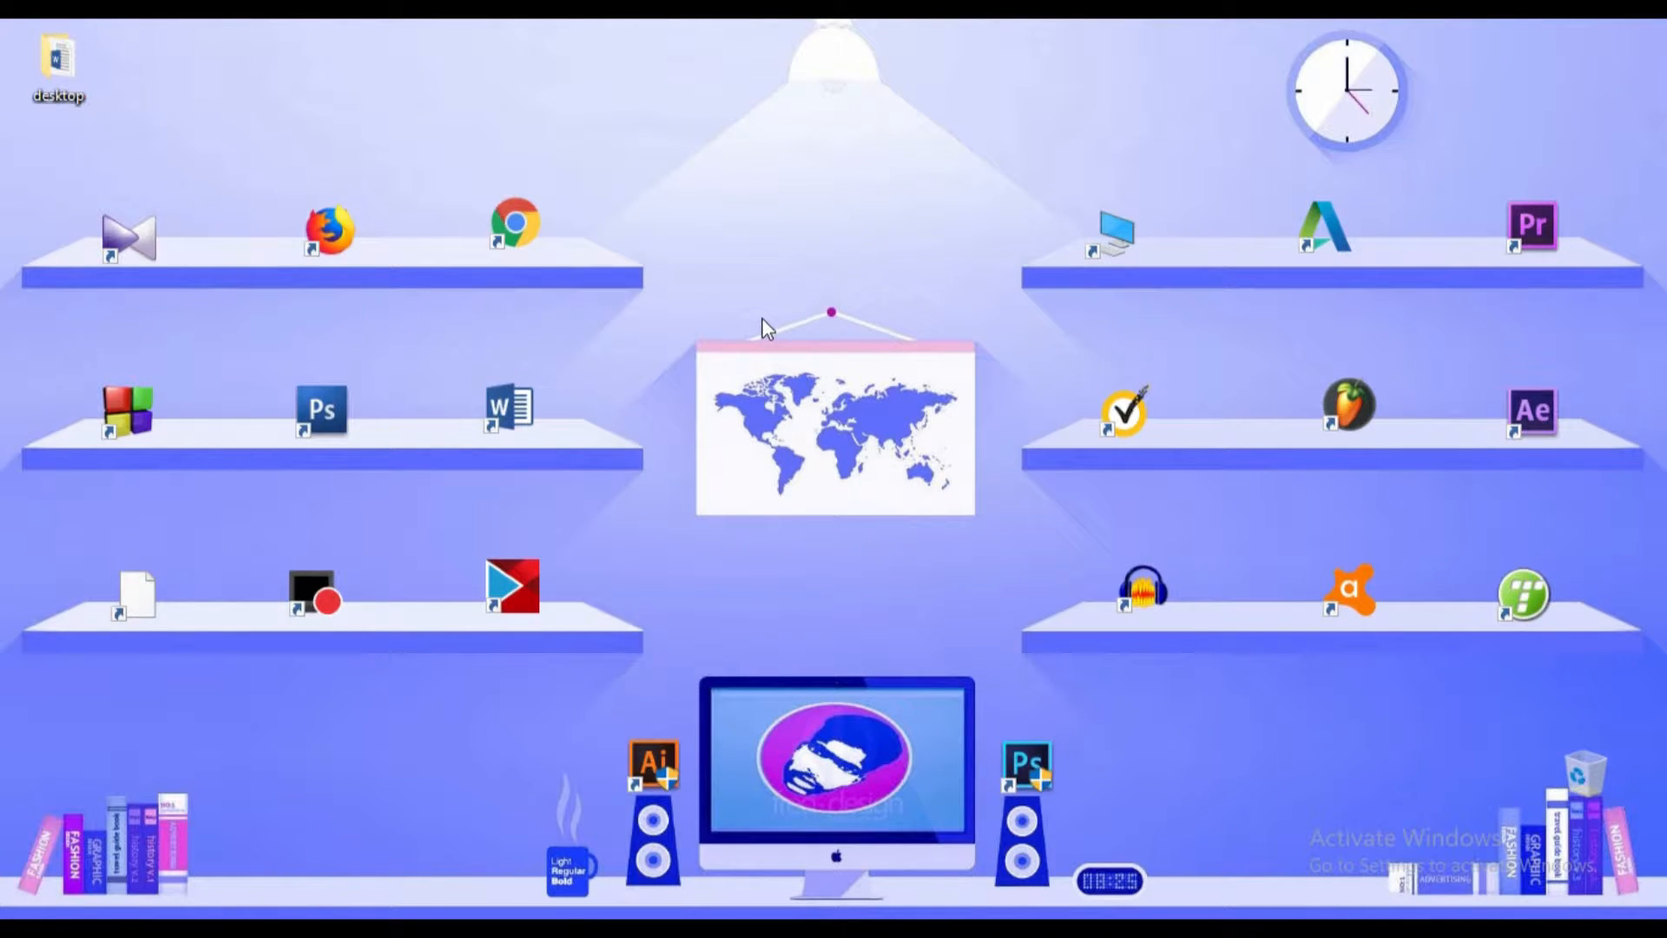
right_click(608, 172)
click(692, 247)
right_click(714, 180)
click(746, 253)
right_click(705, 189)
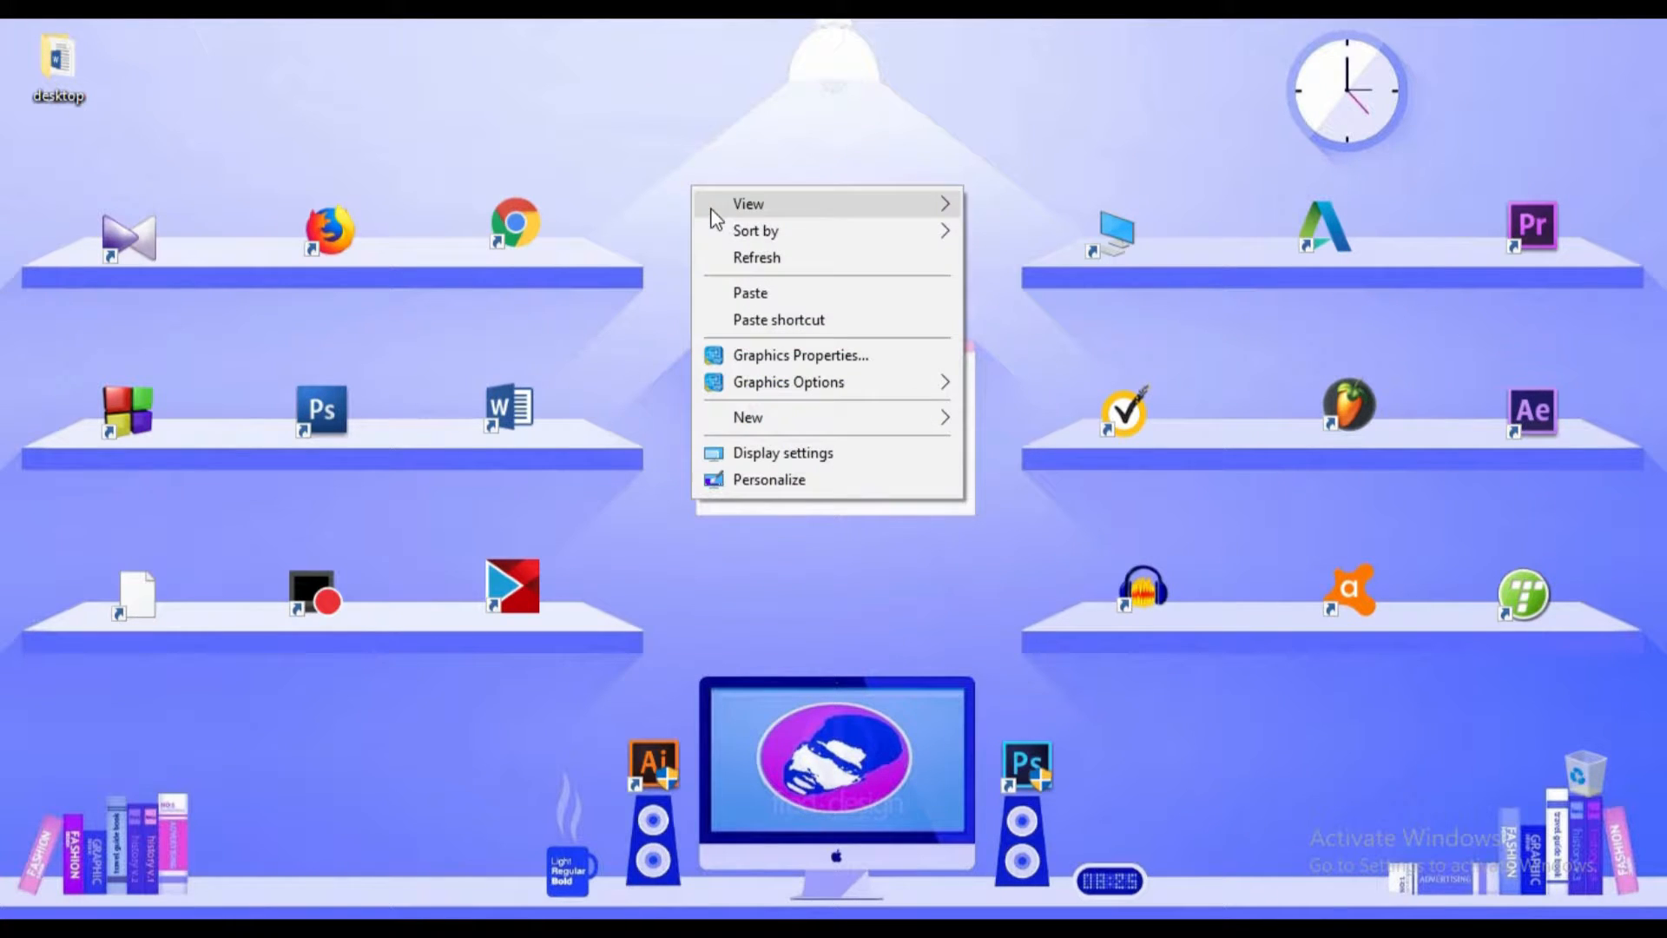
click(728, 260)
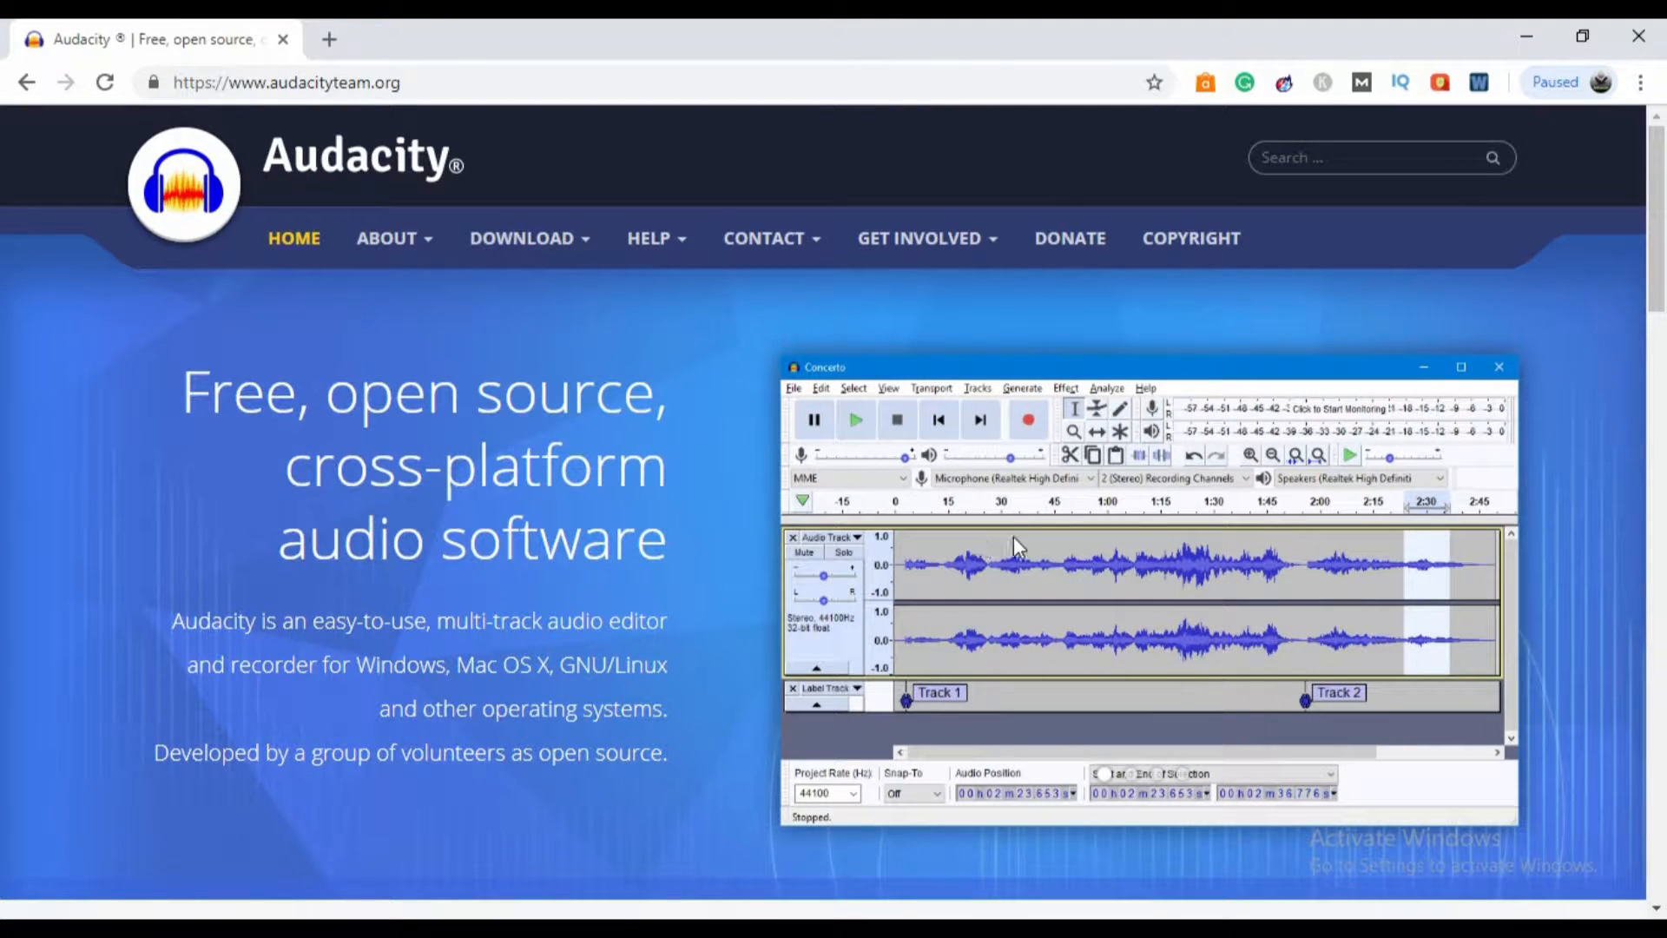
Open the download page of the Audacity website and look through the versions offered for each operating system
click(557, 236)
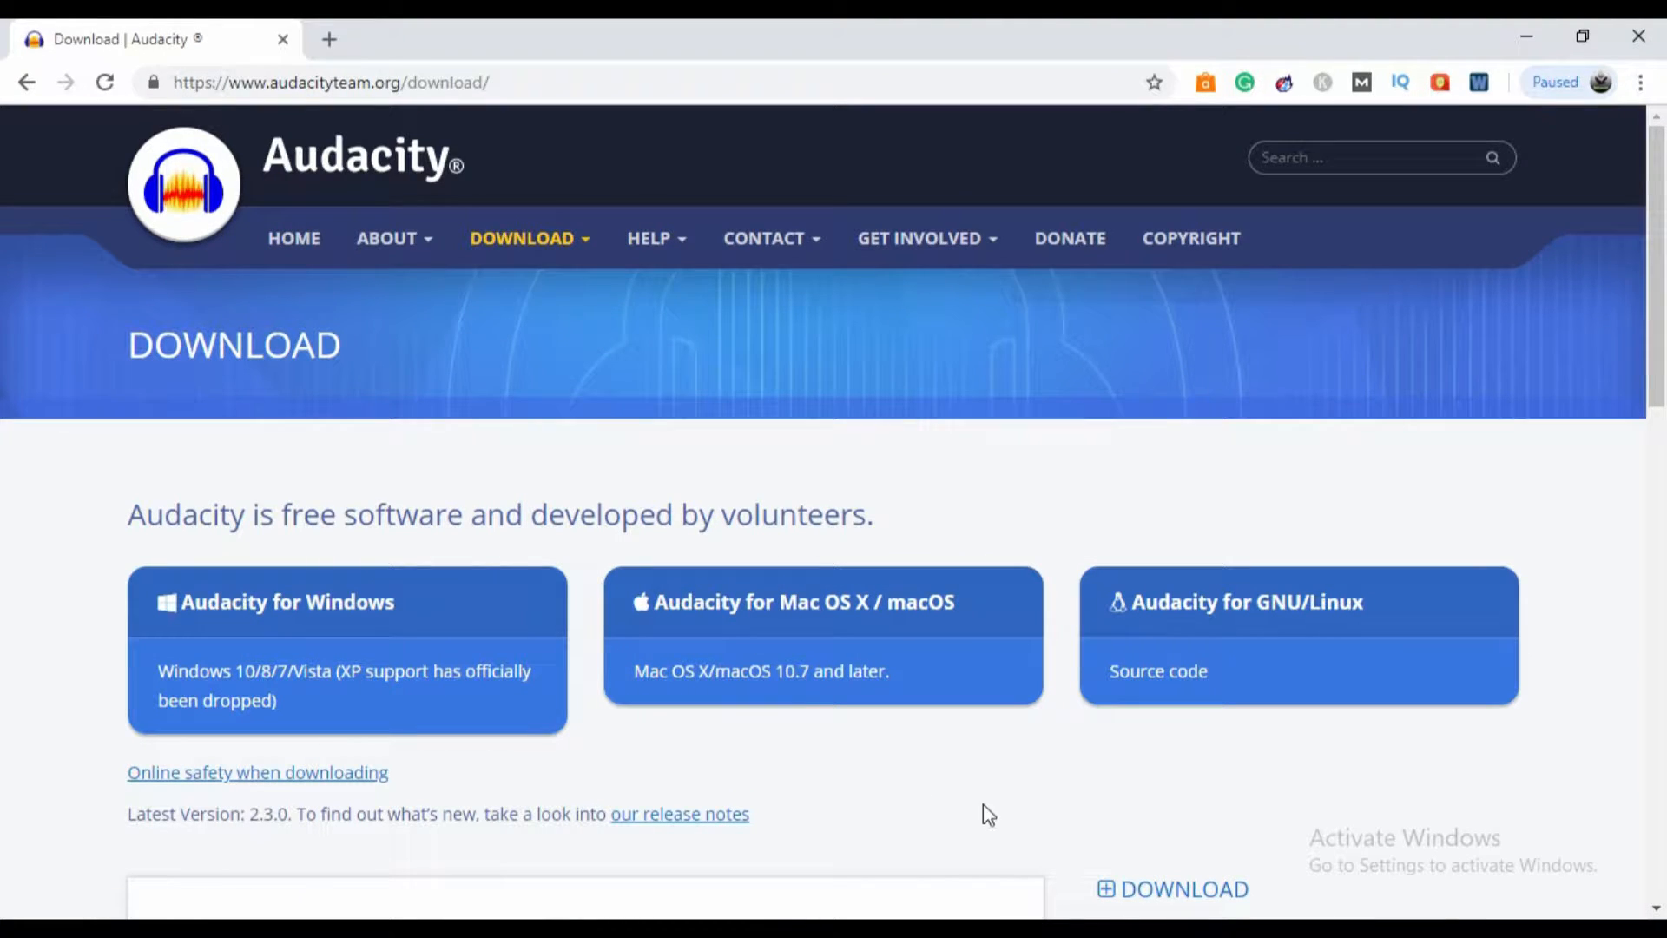
scroll(879, 743, down, 4)
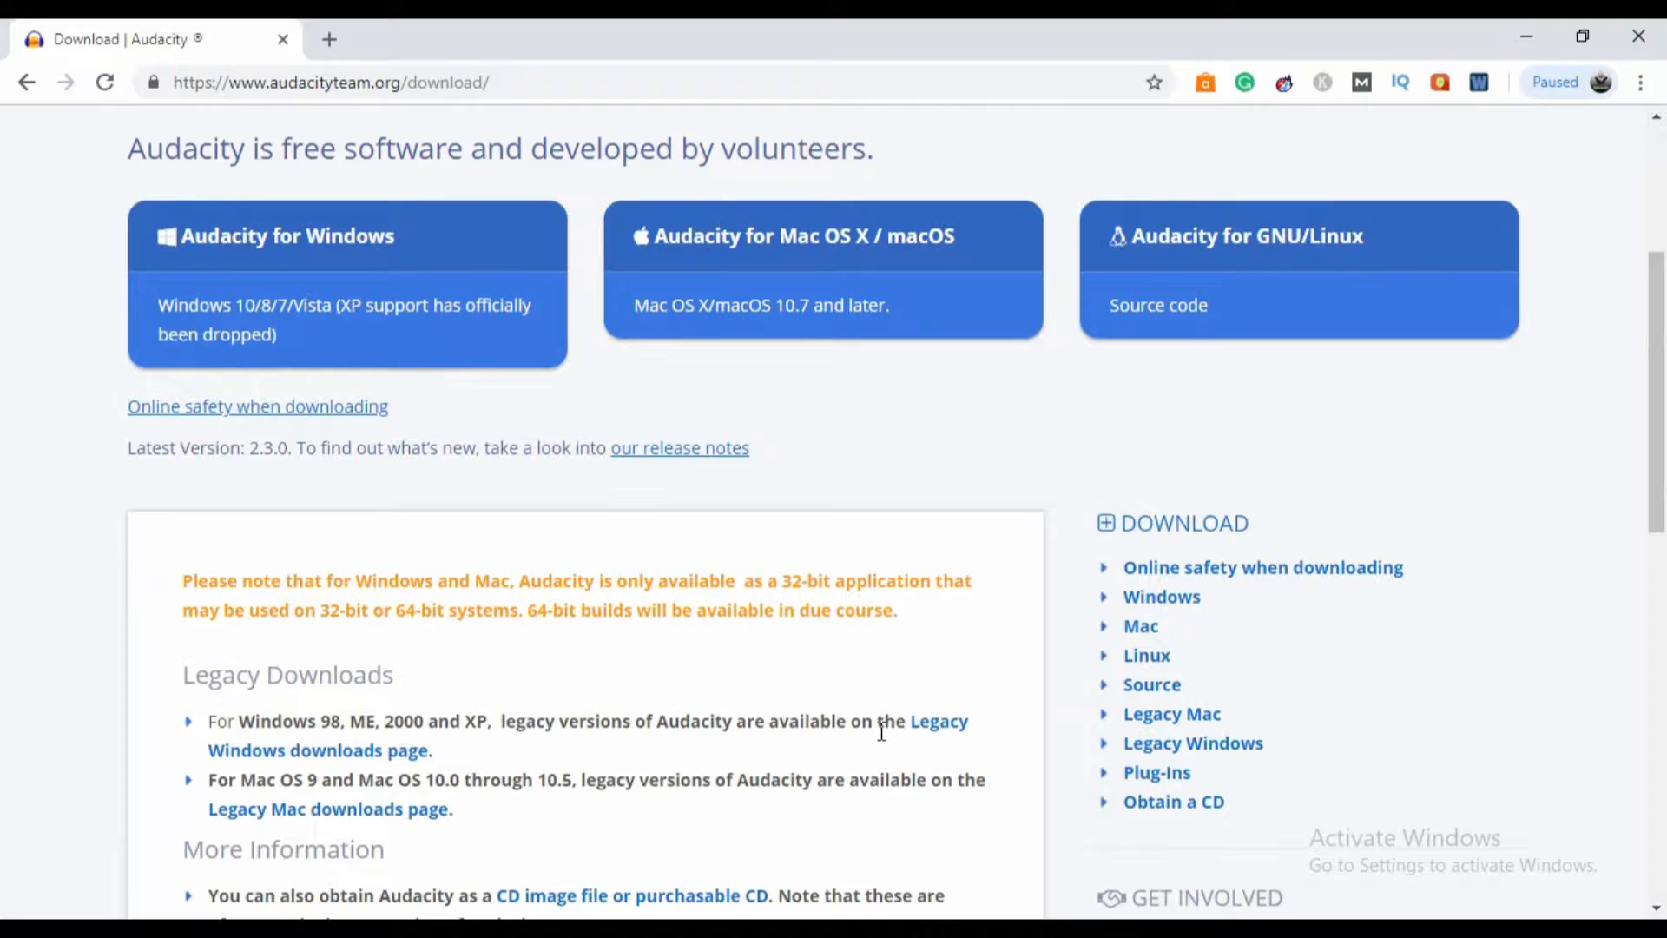
scroll(881, 732, up, 4)
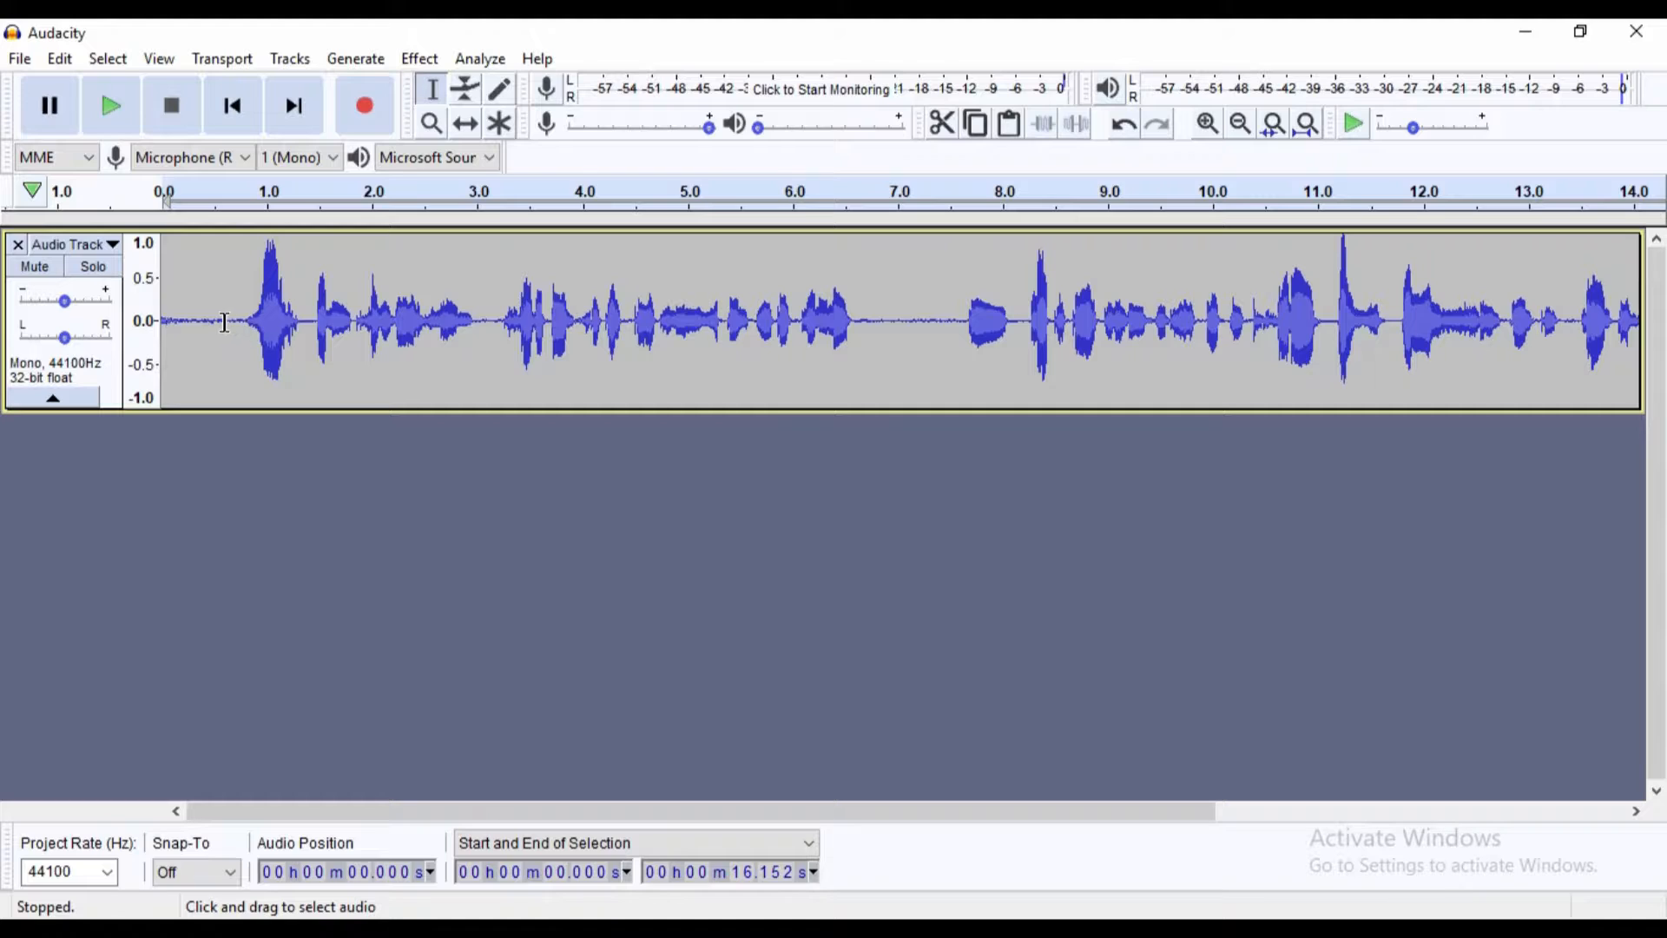
drag(225, 319, 361, 340)
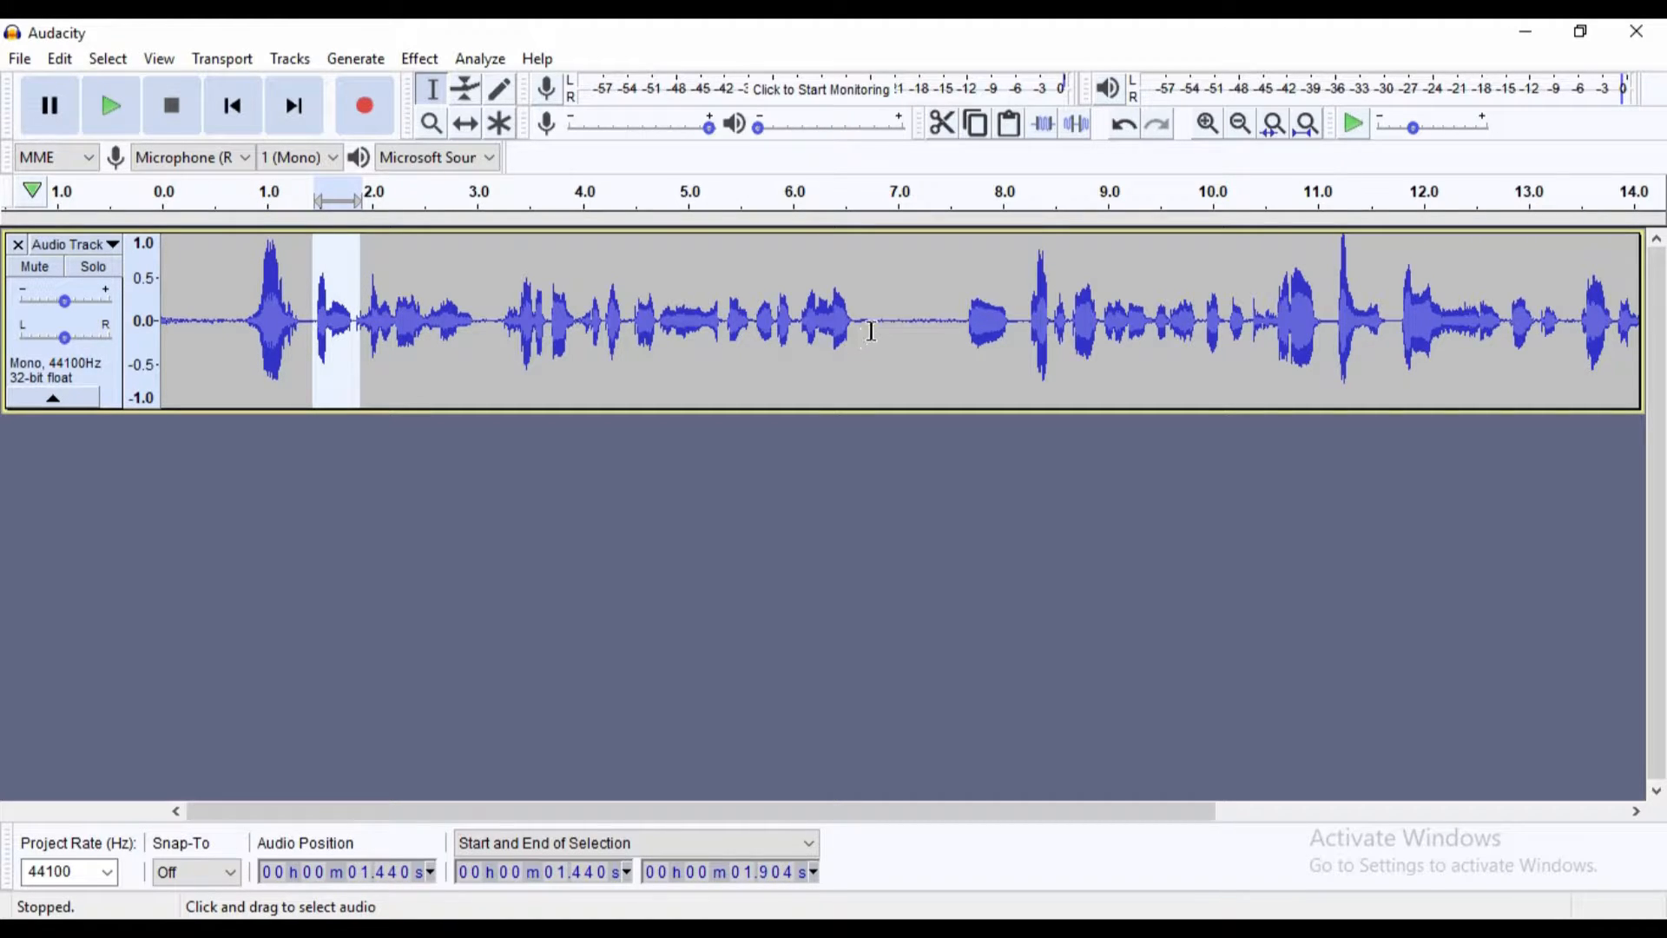
drag(872, 332, 913, 329)
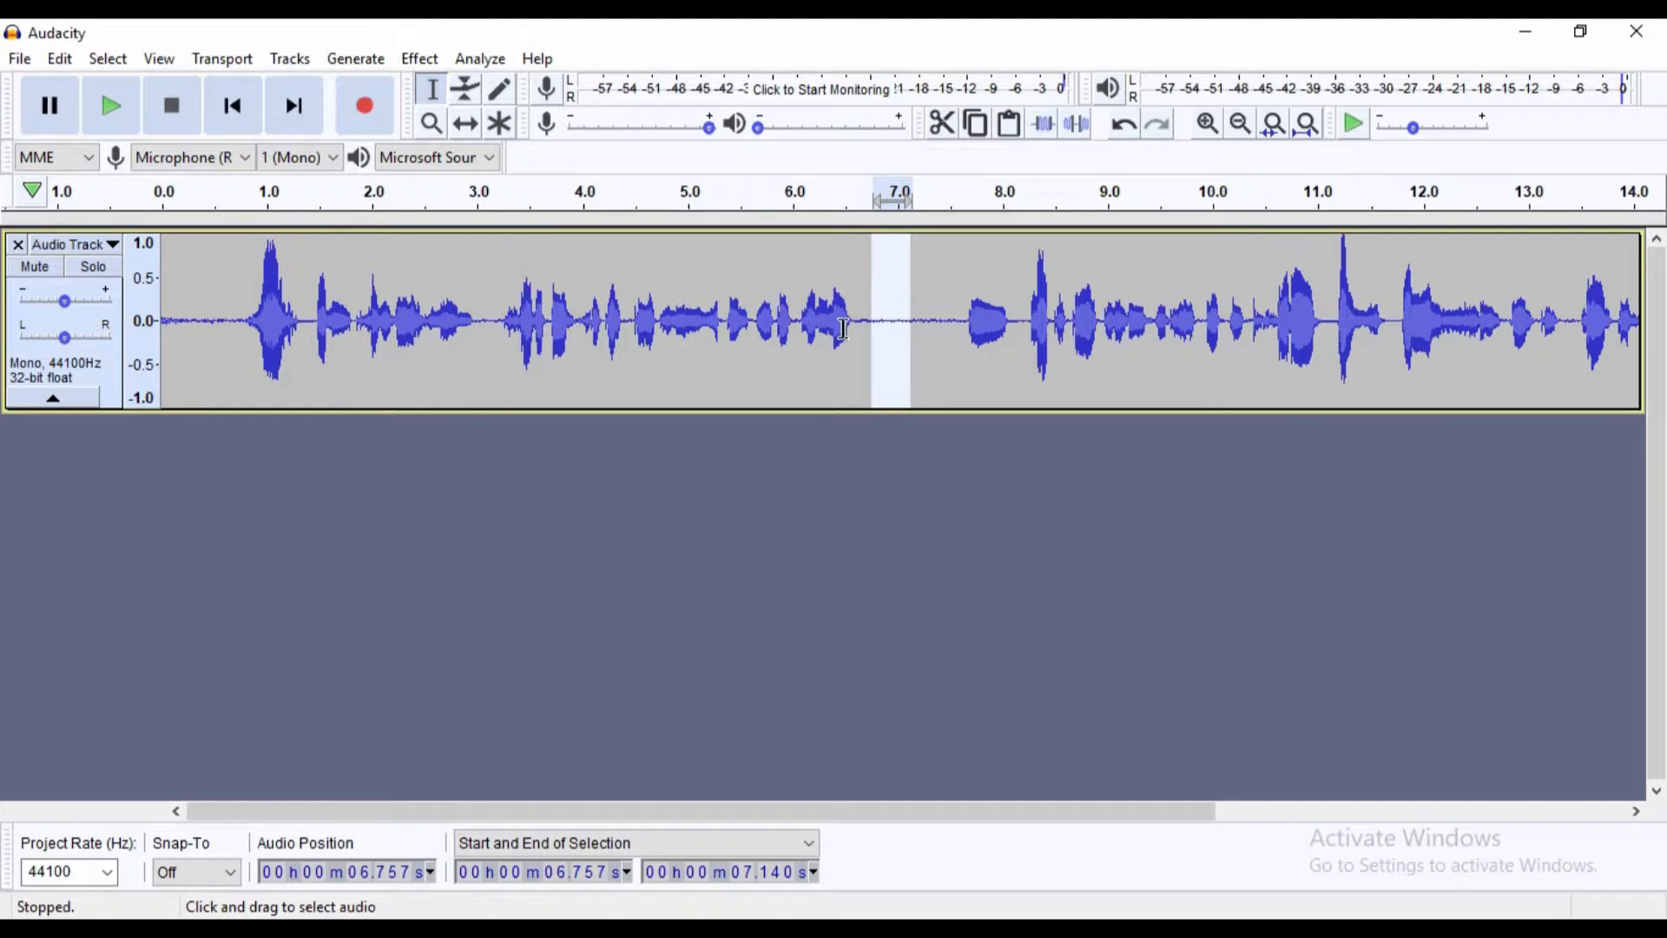
click(237, 340)
drag(243, 326, 159, 335)
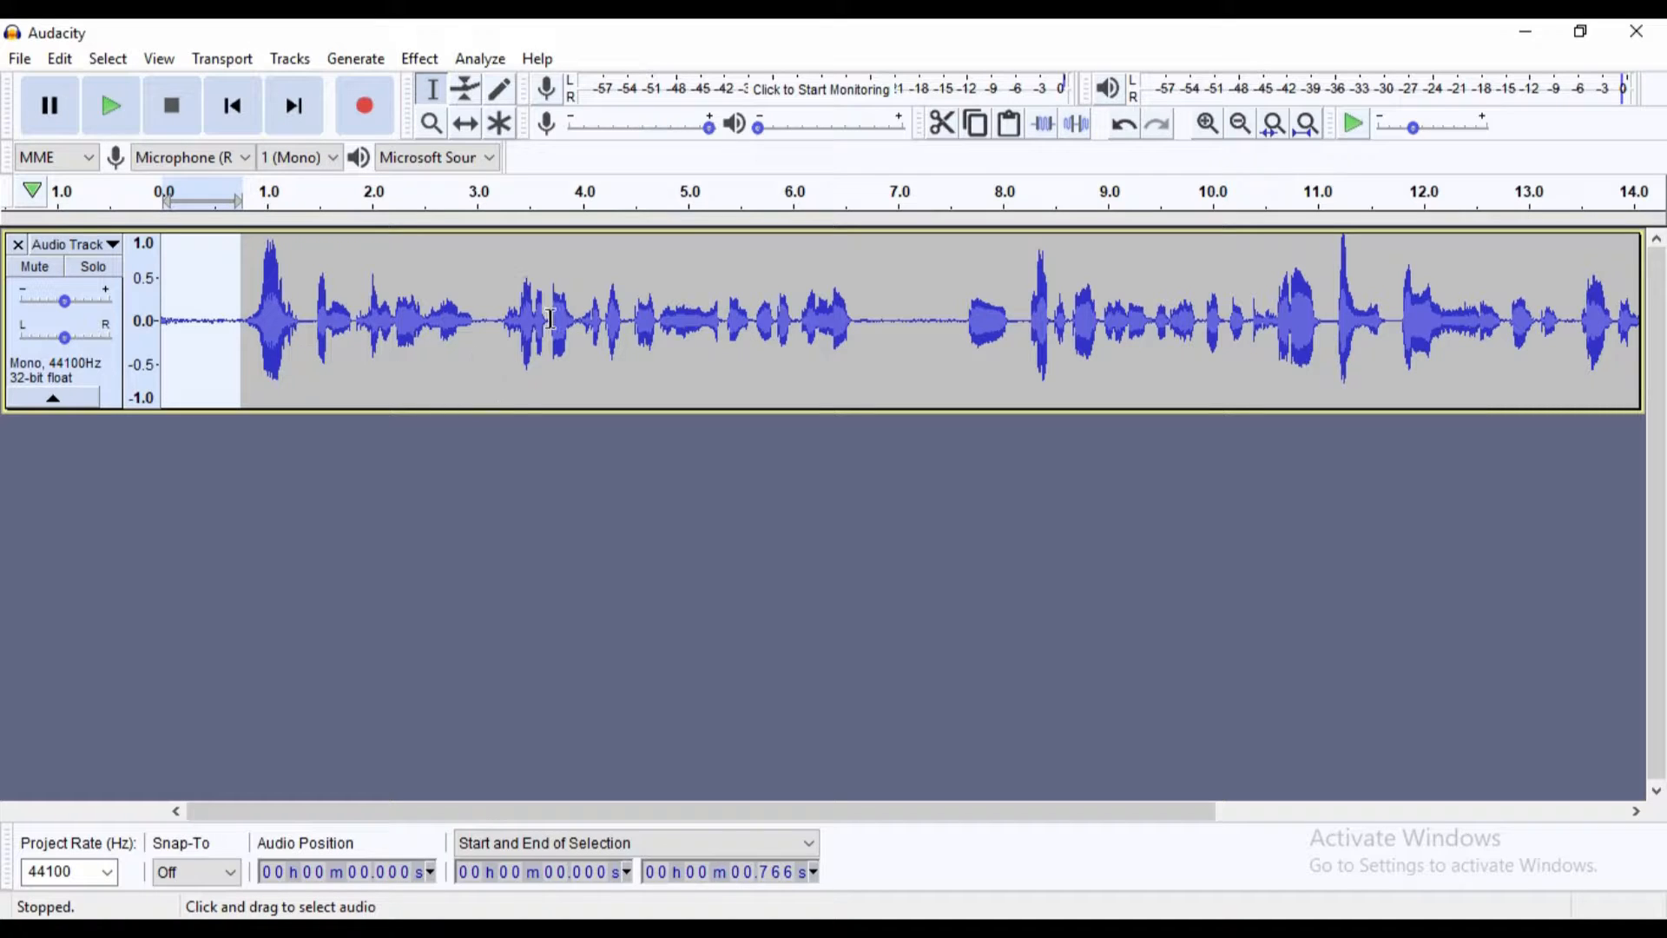
click(258, 380)
drag(243, 323, 167, 320)
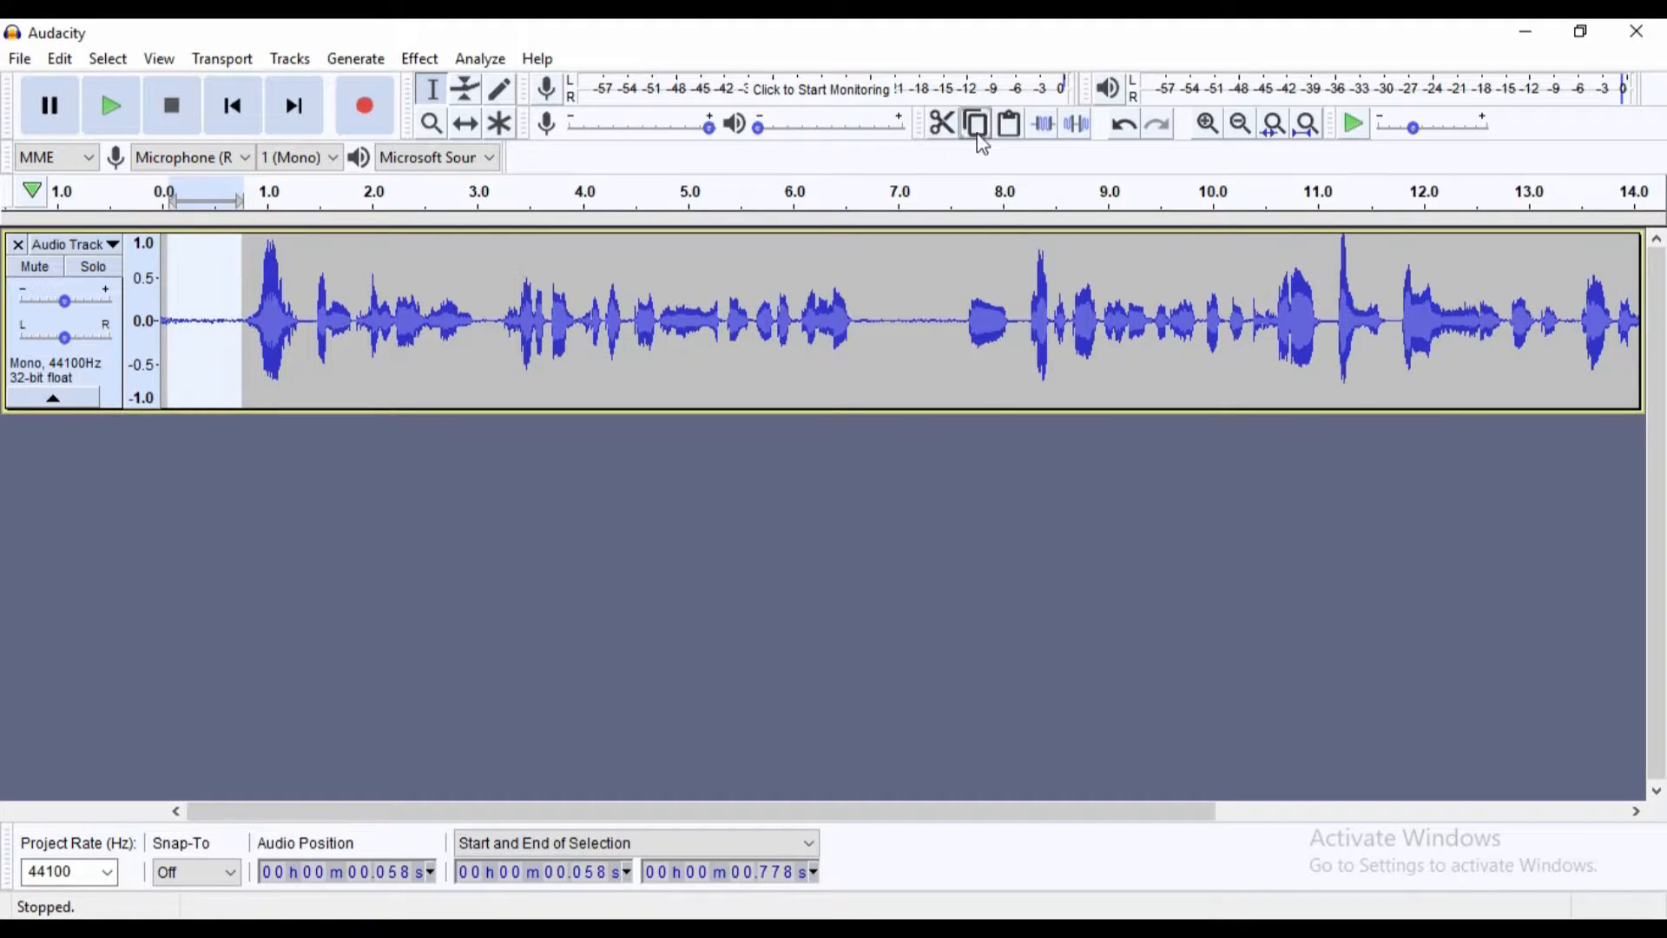
Capture a Noise Reduction profile from the speech-free opening of the track, from 0 to about 0.8 s
click(1216, 136)
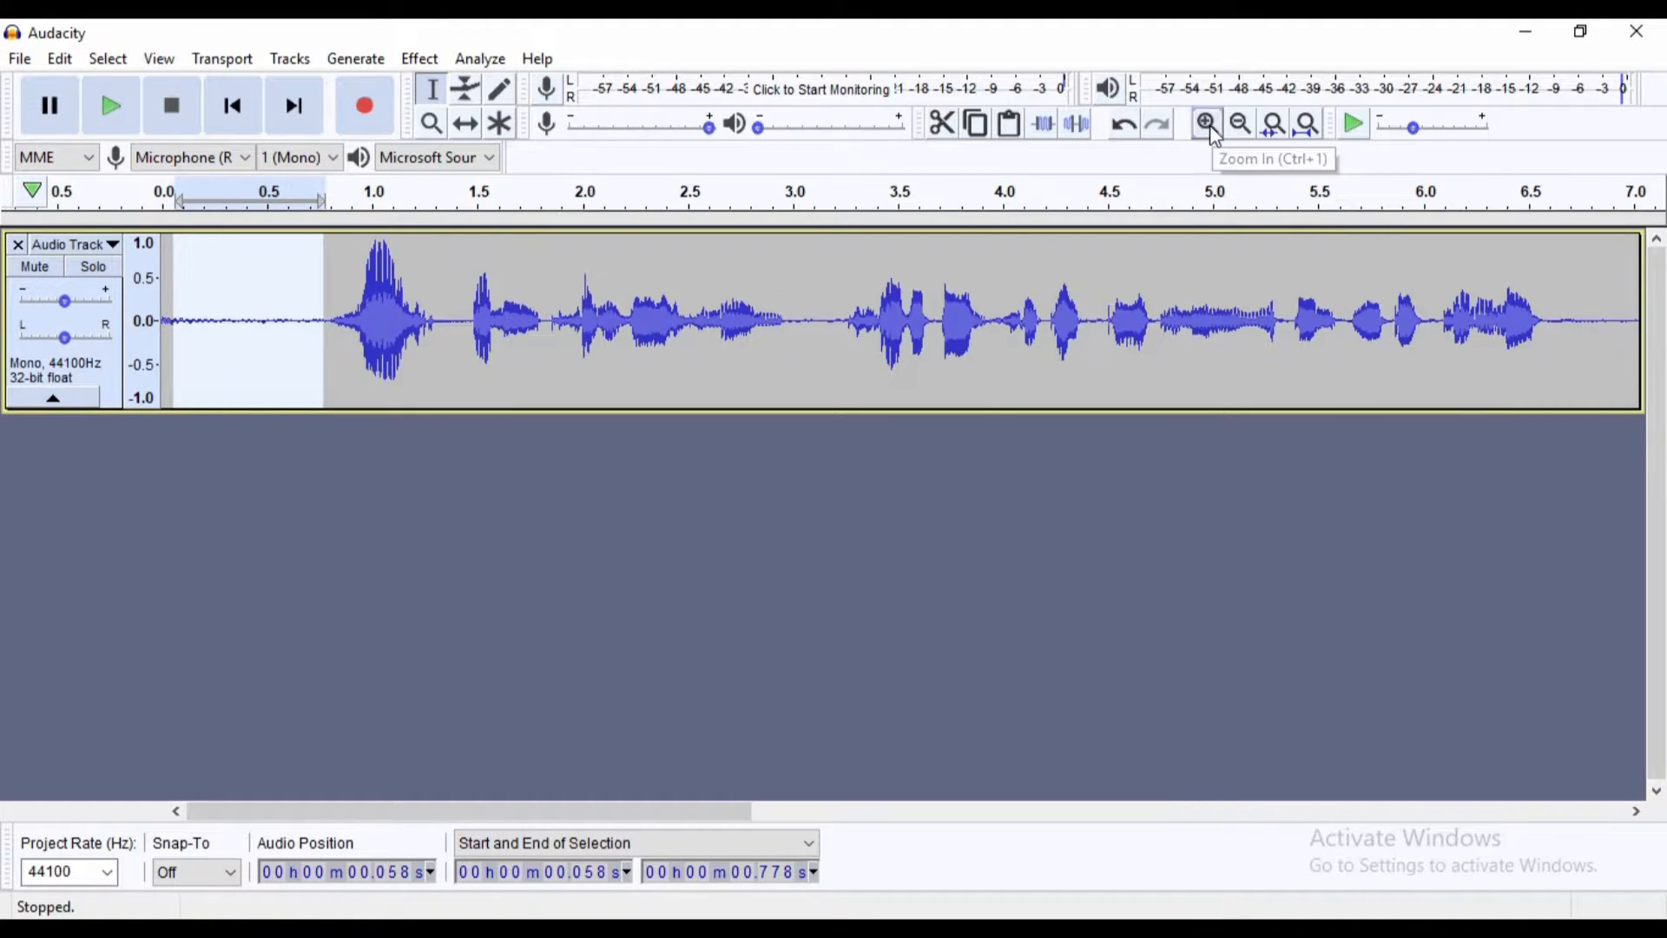
click(1210, 134)
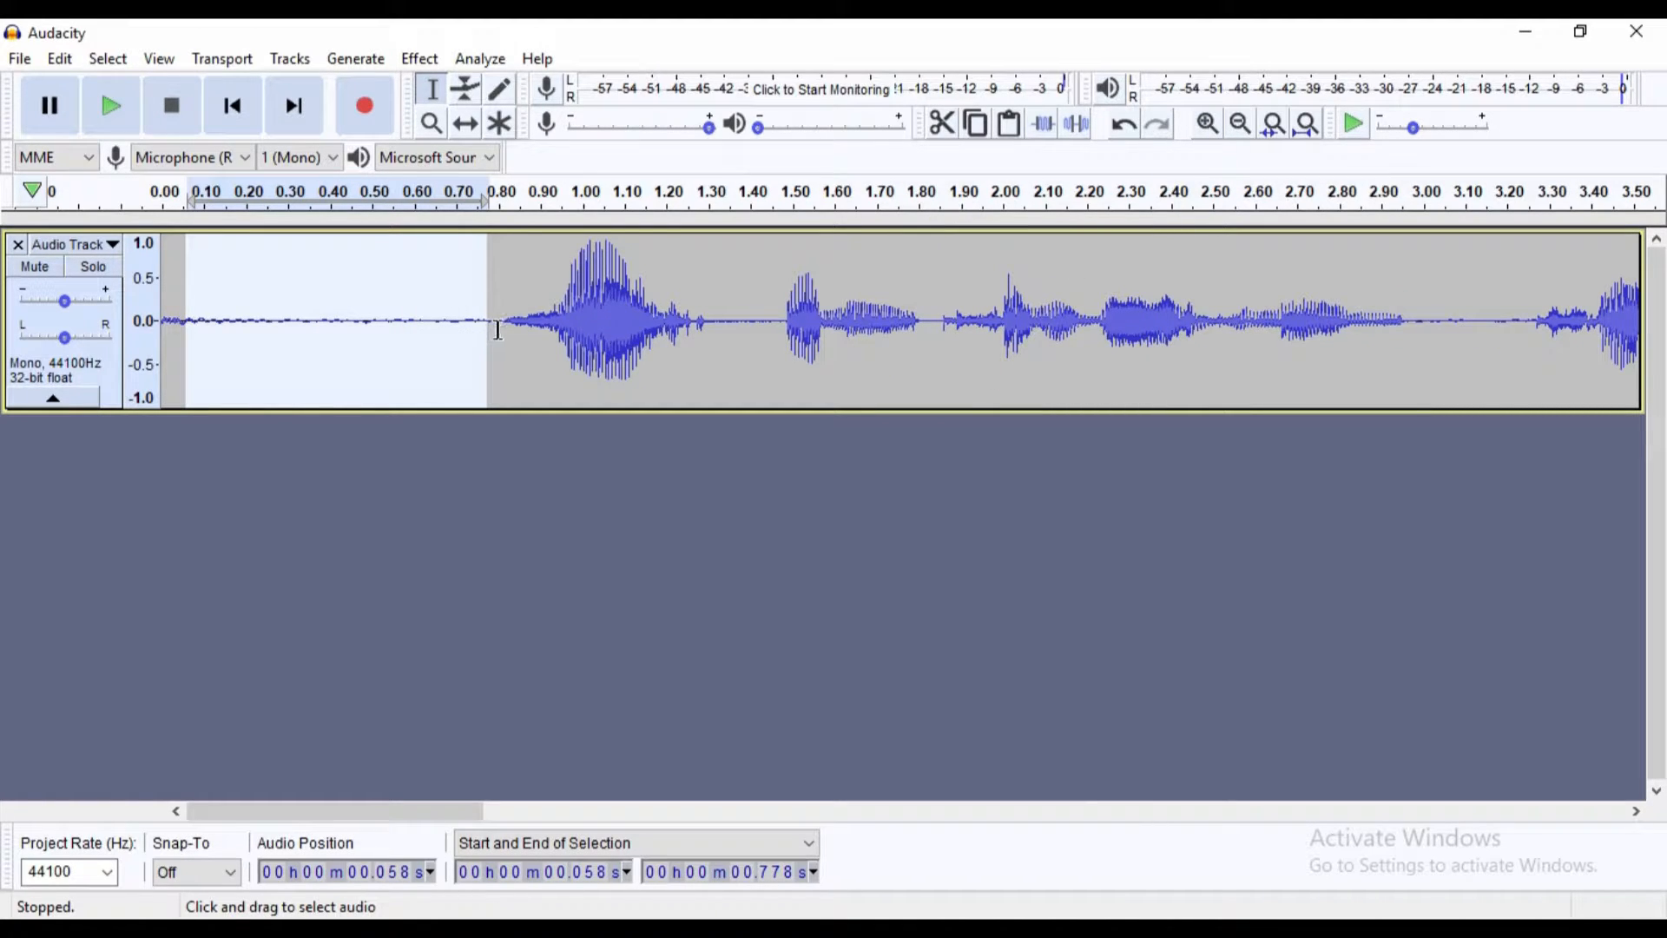
drag(498, 320, 163, 314)
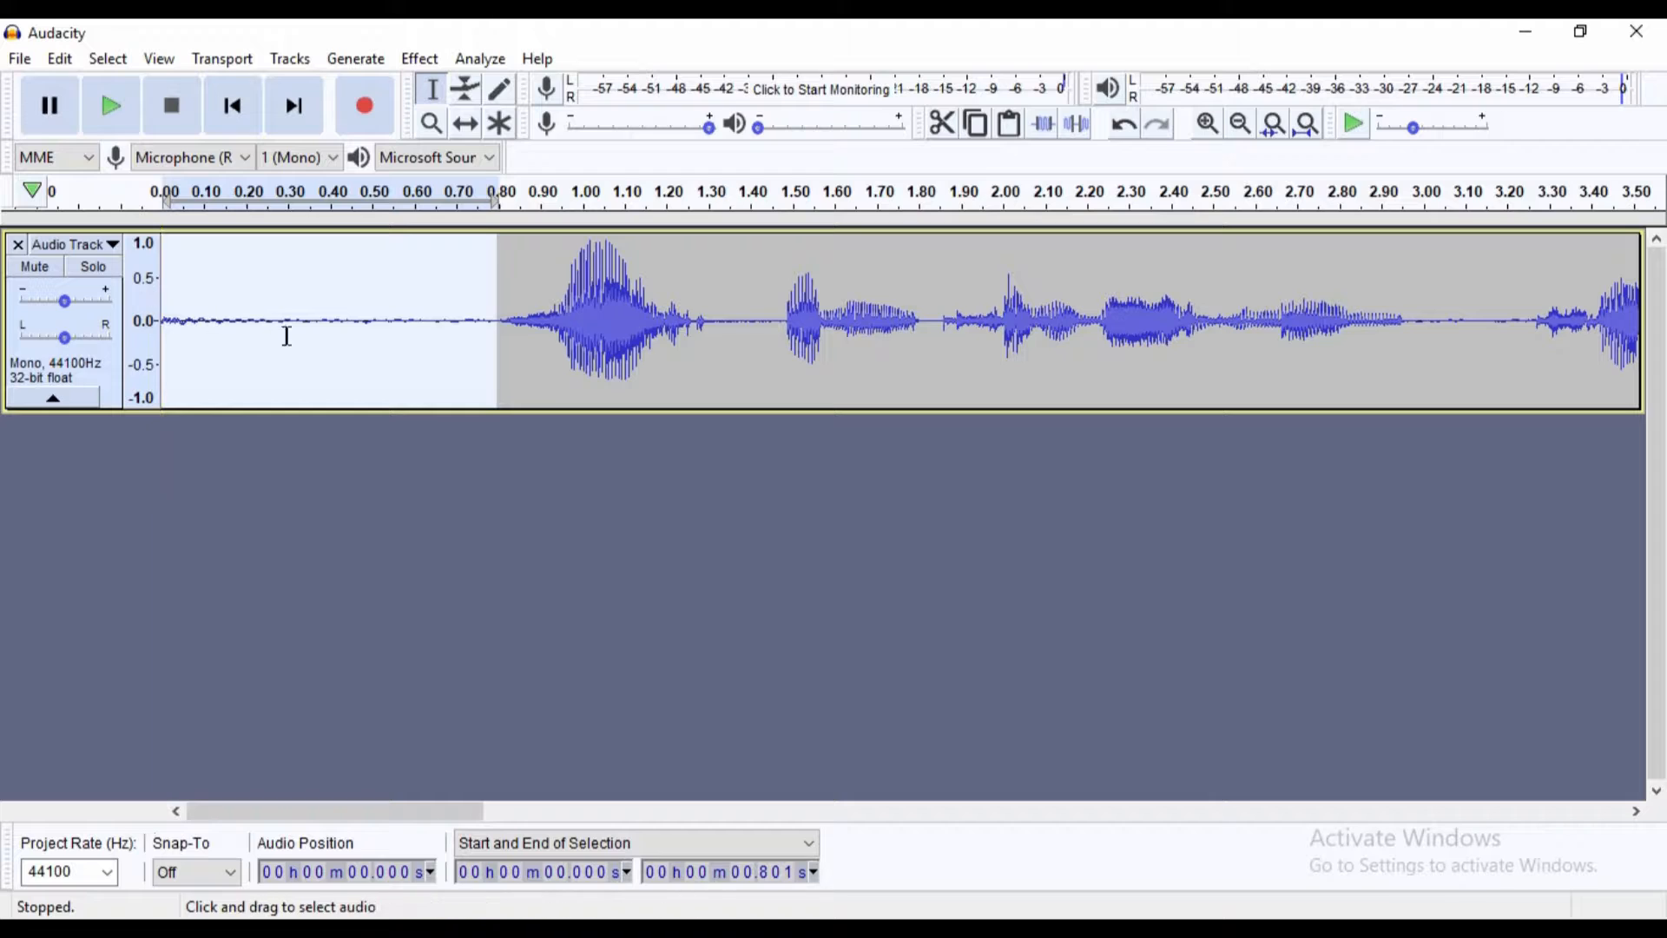
click(420, 61)
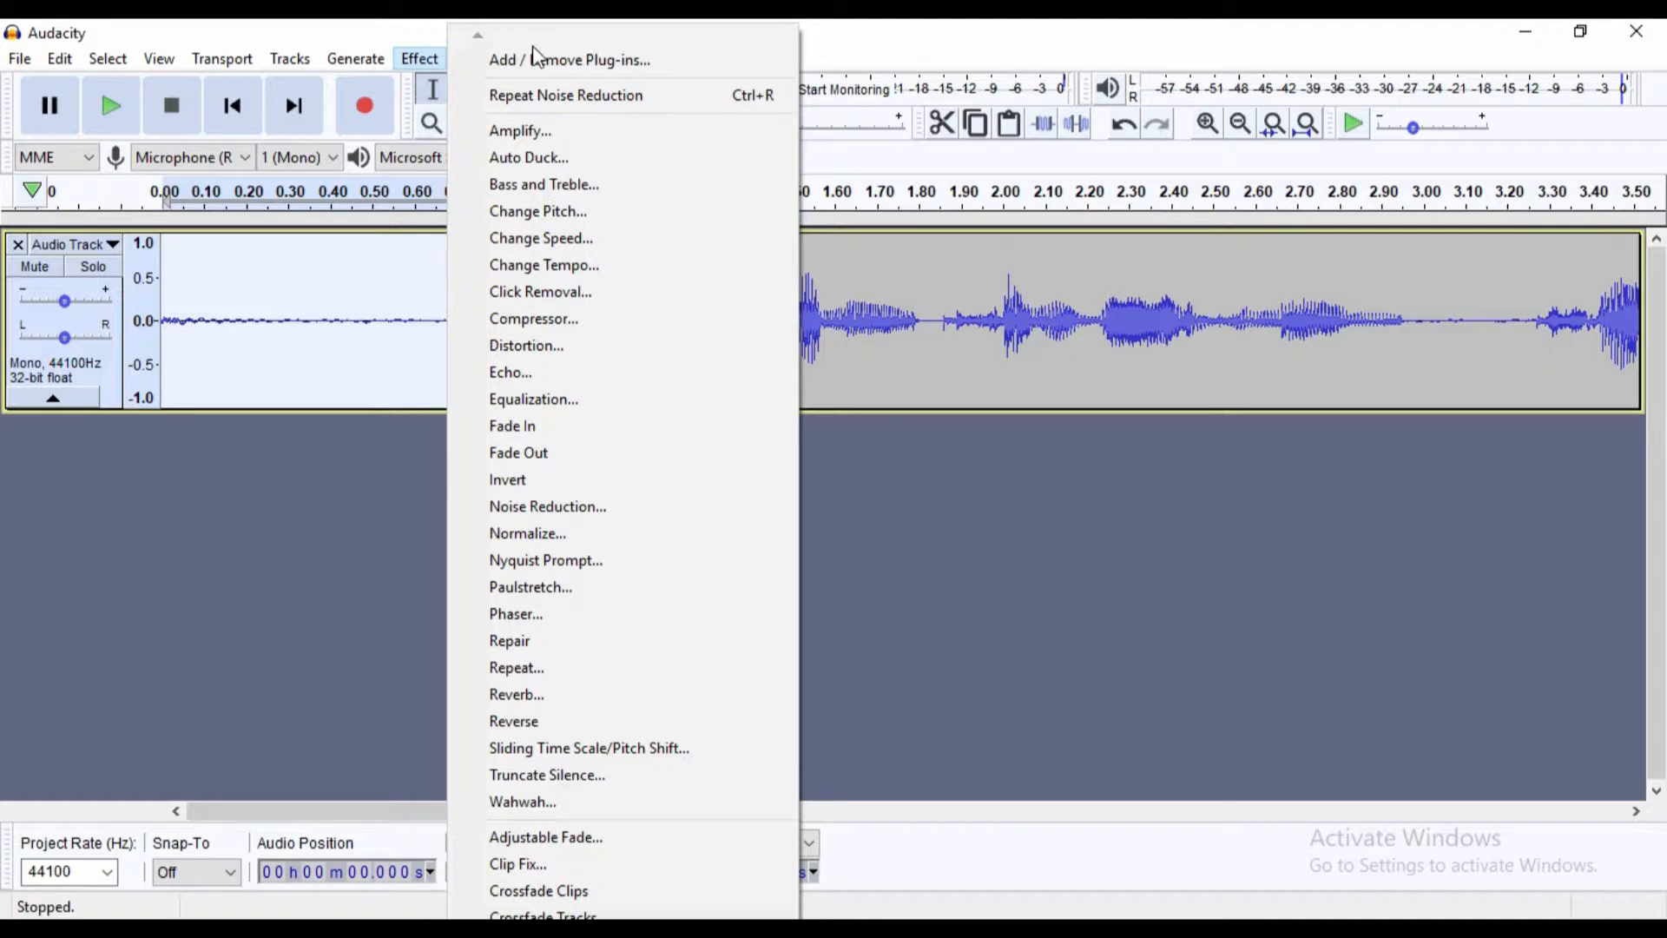
click(590, 510)
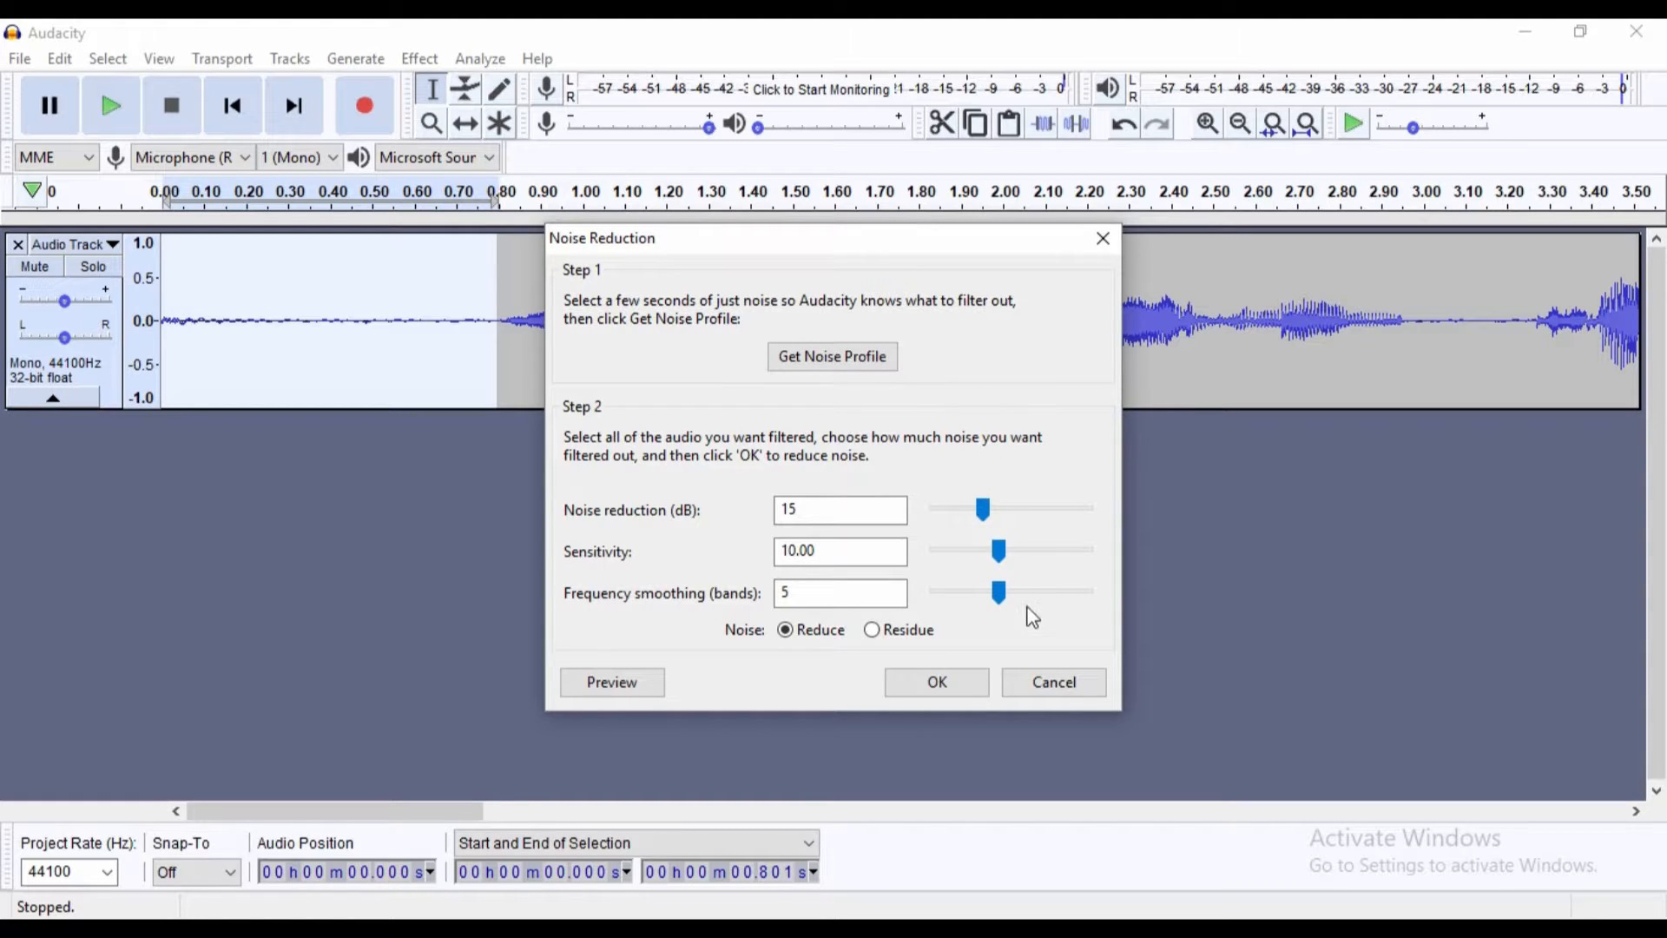
click(833, 367)
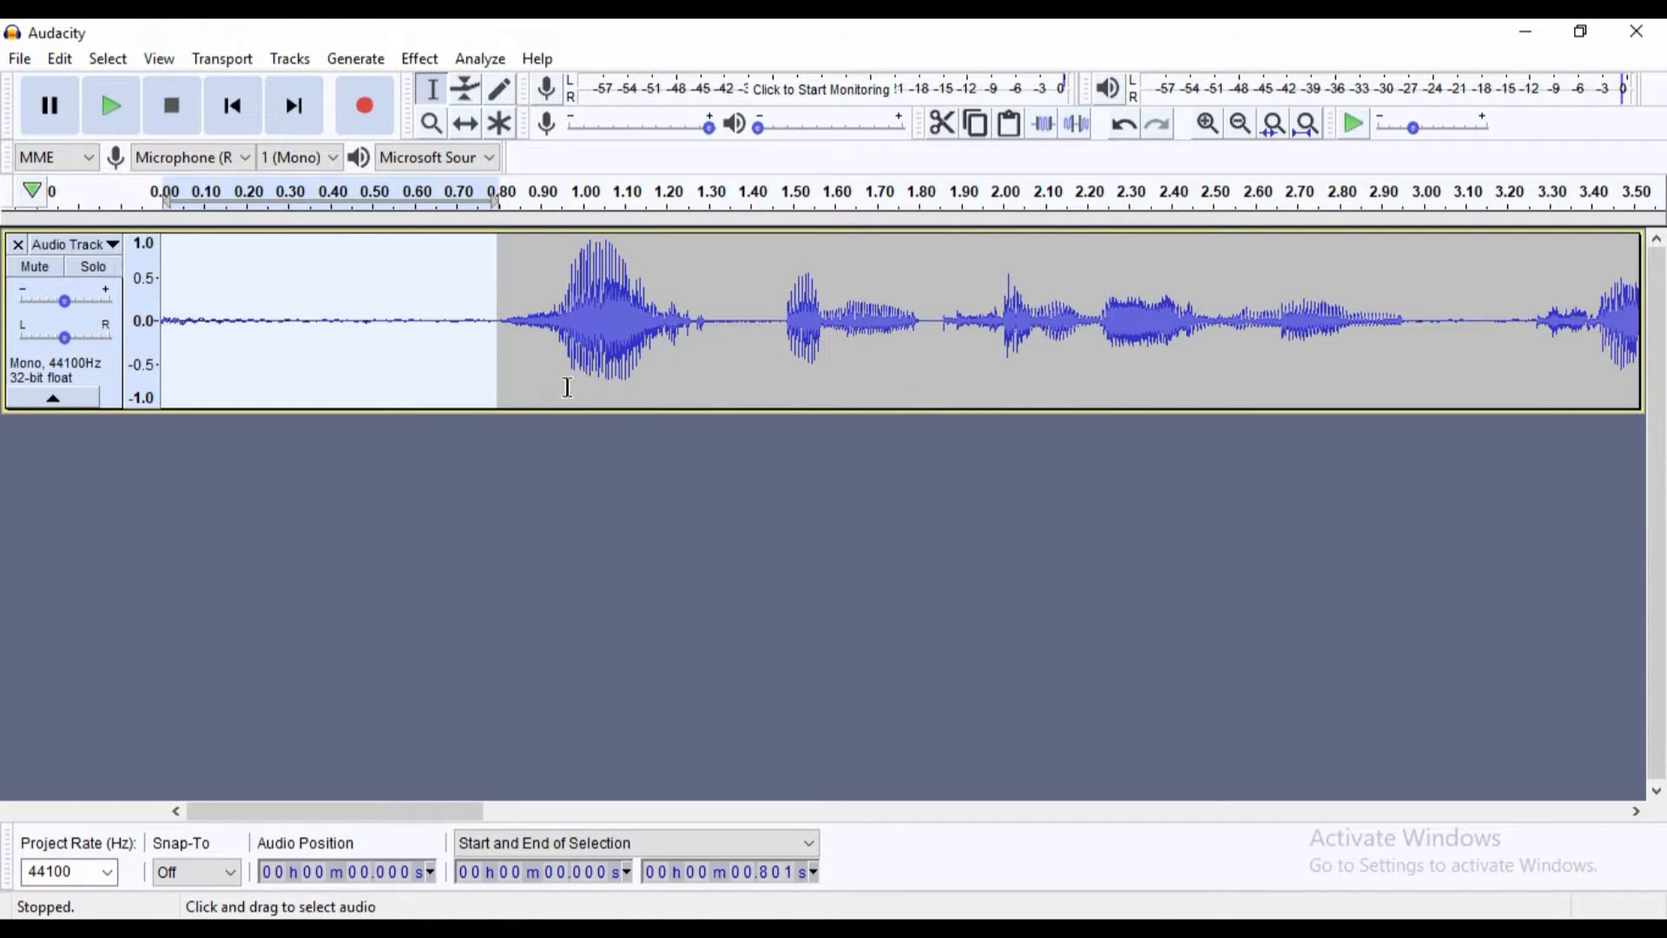
Apply Noise Reduction to the entire track with 15 dB reduction, sensitivity 10.00 and 5 frequency smoothing bands
key(ctrl+a)
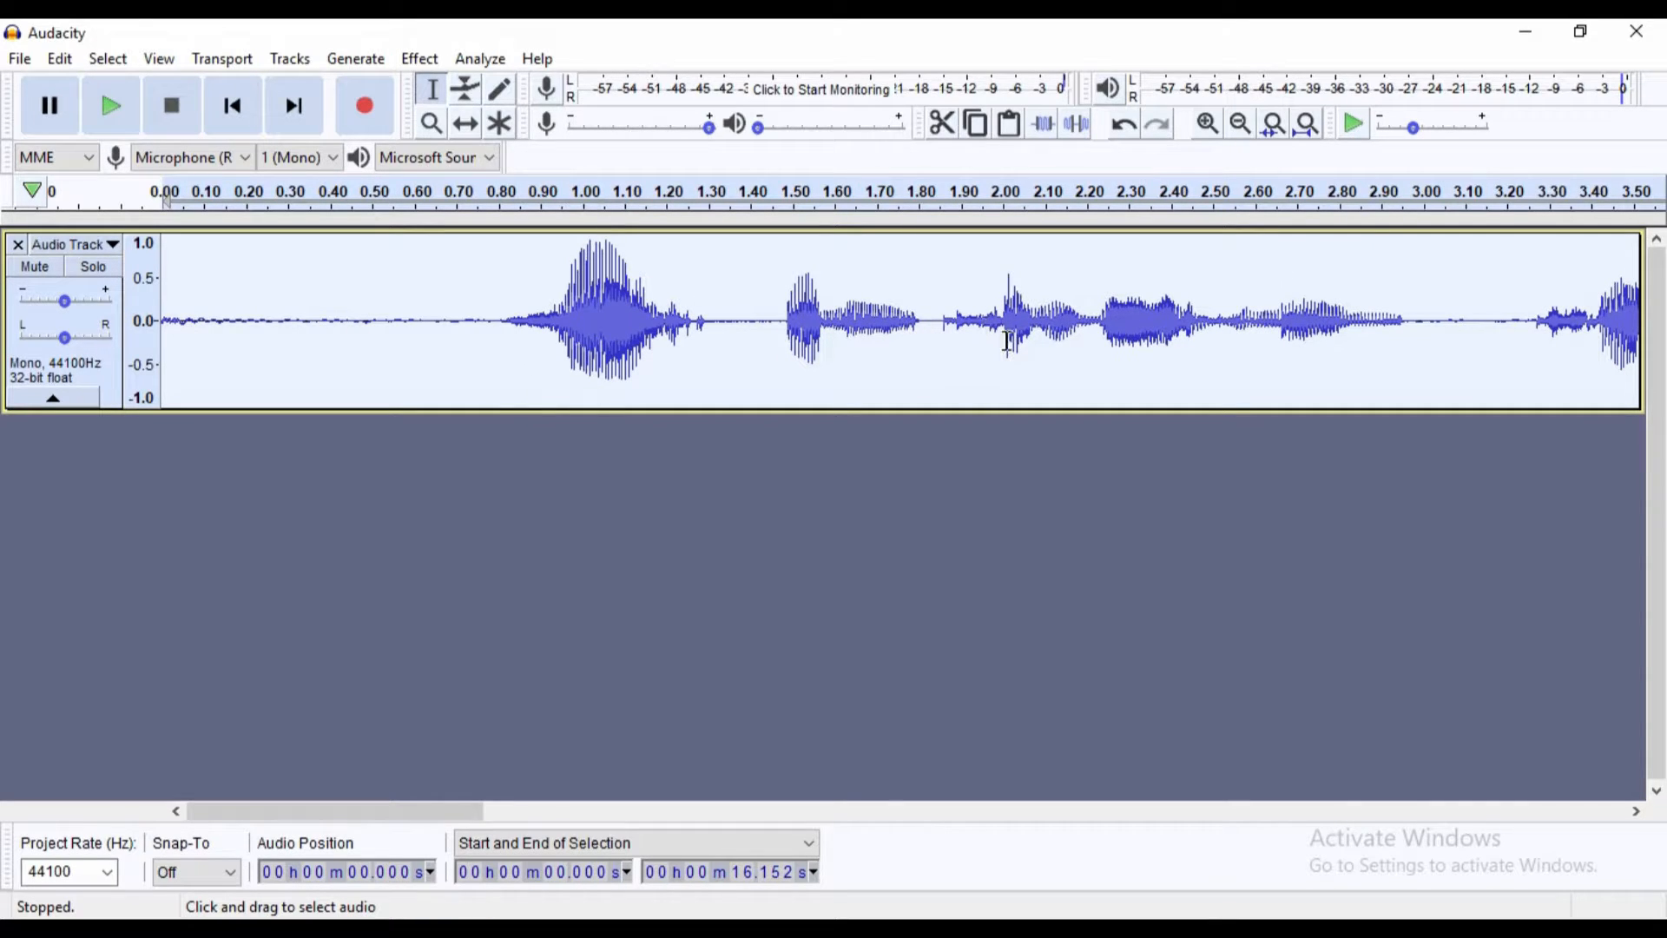
click(1234, 135)
click(1234, 134)
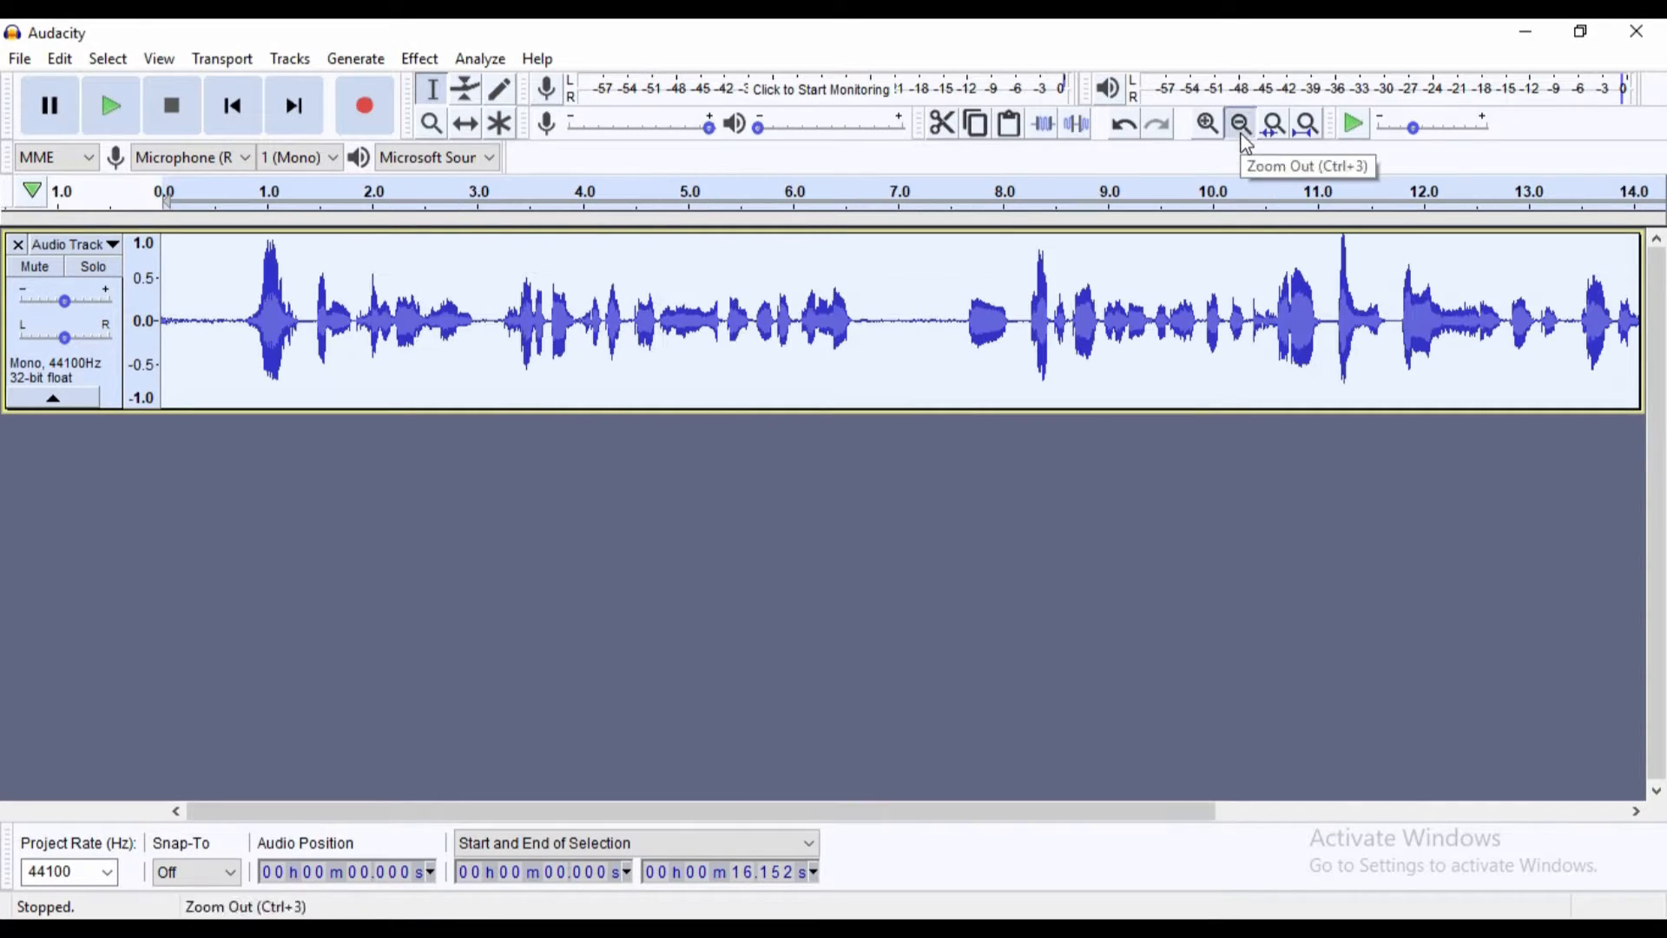
click(1234, 135)
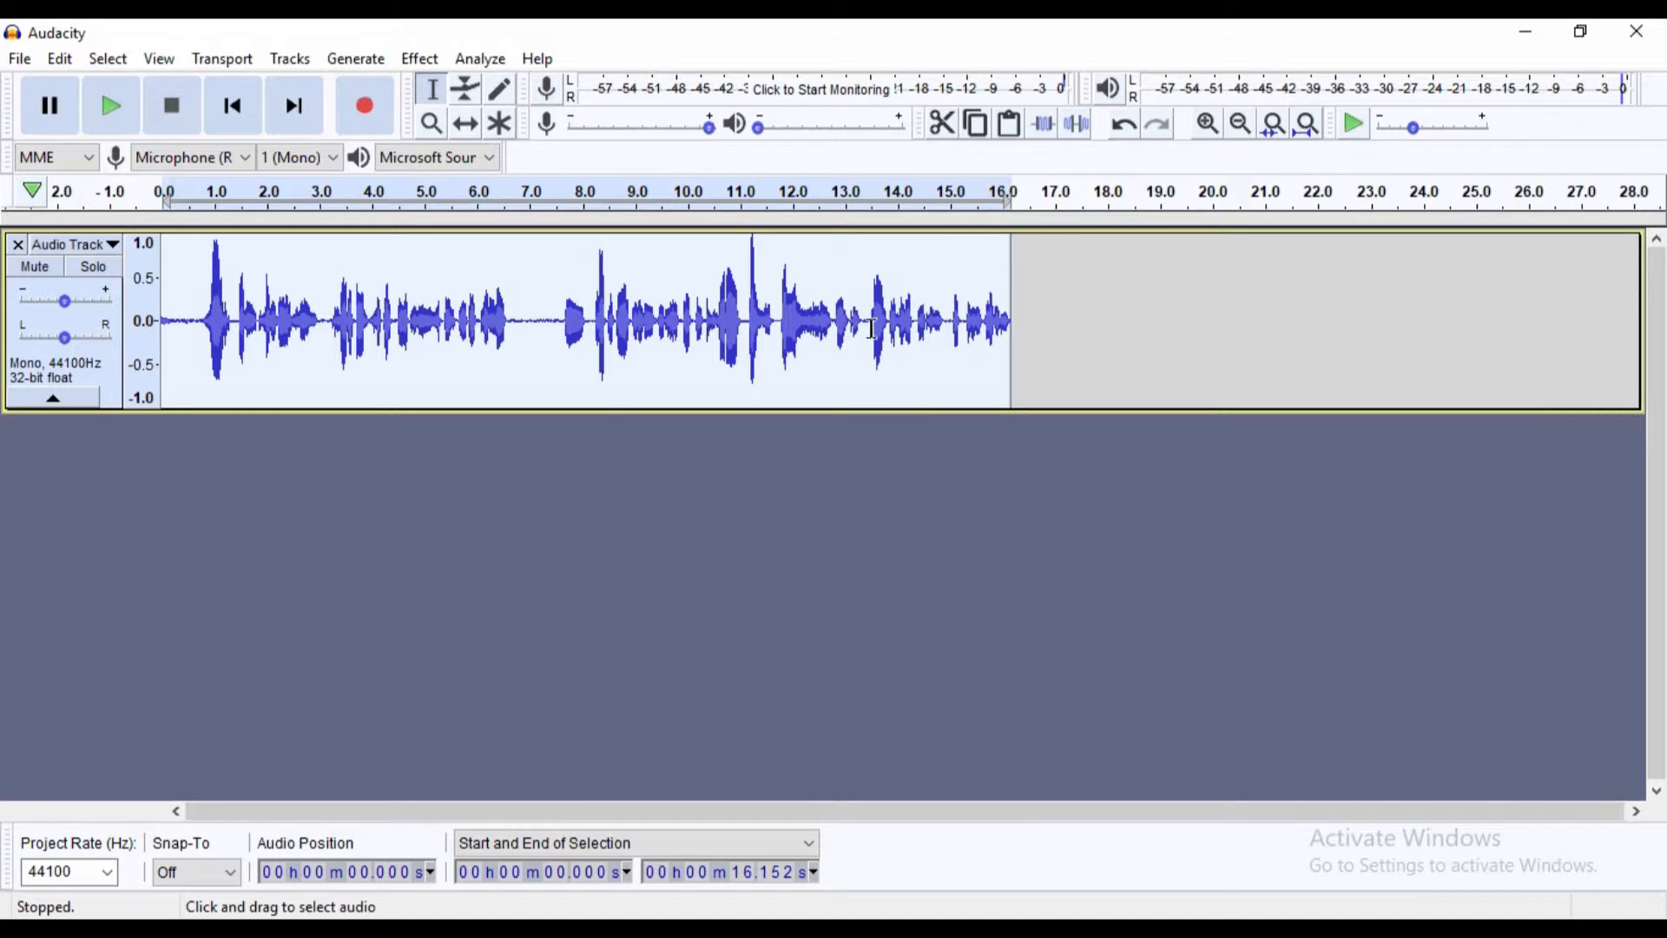
click(423, 60)
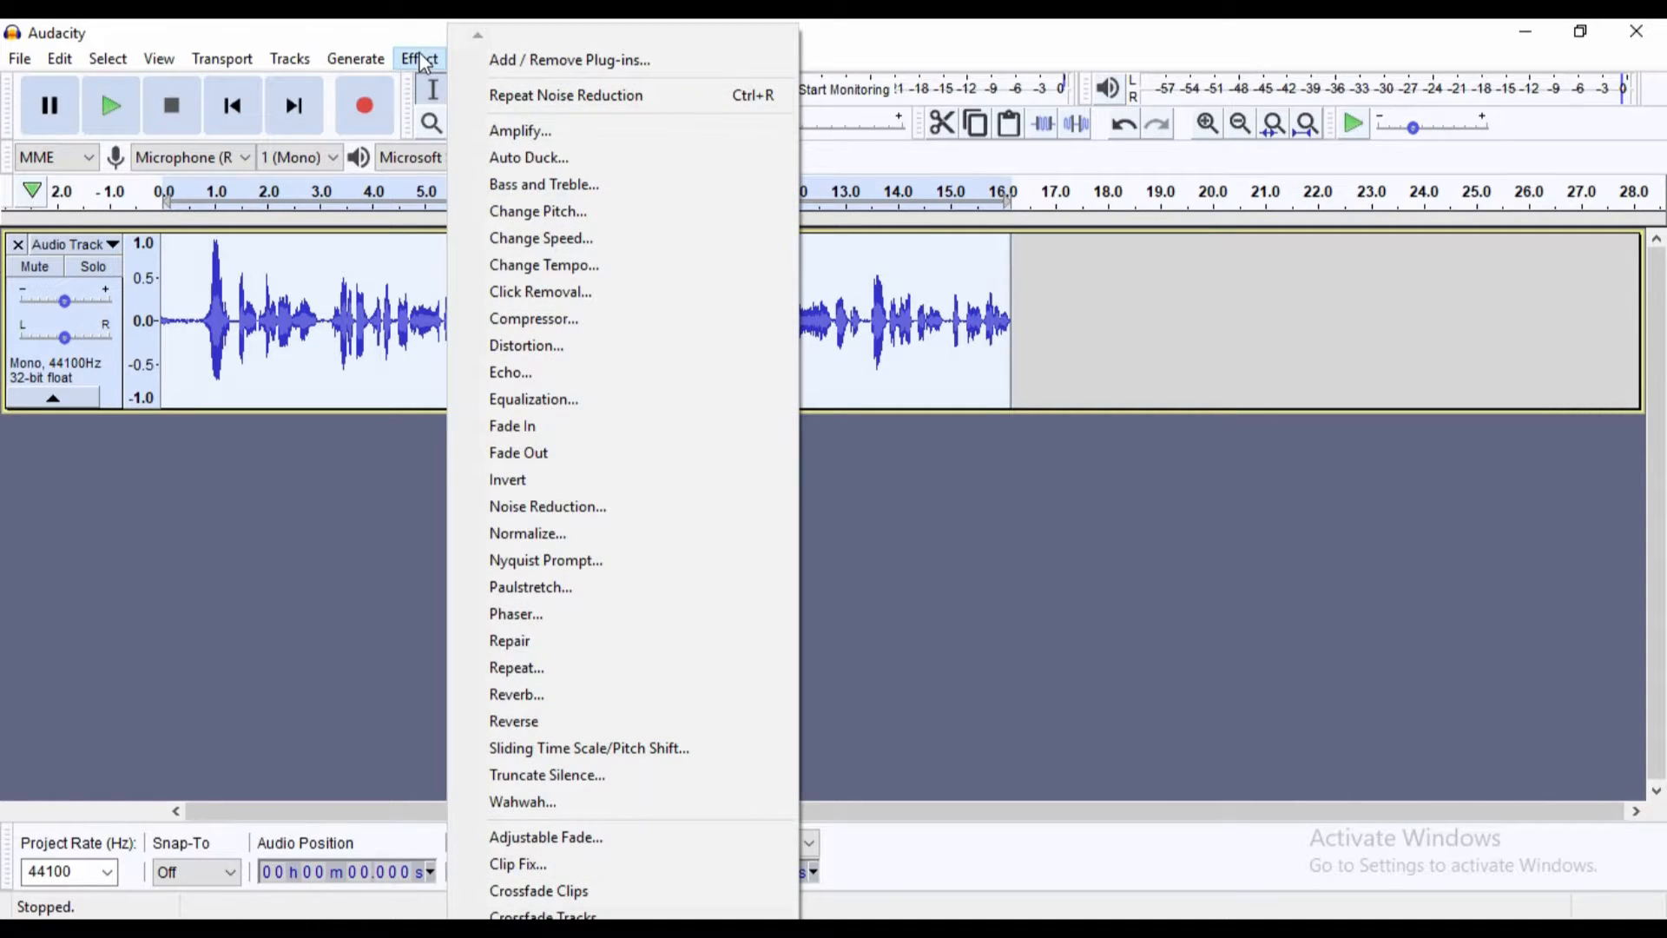
click(566, 504)
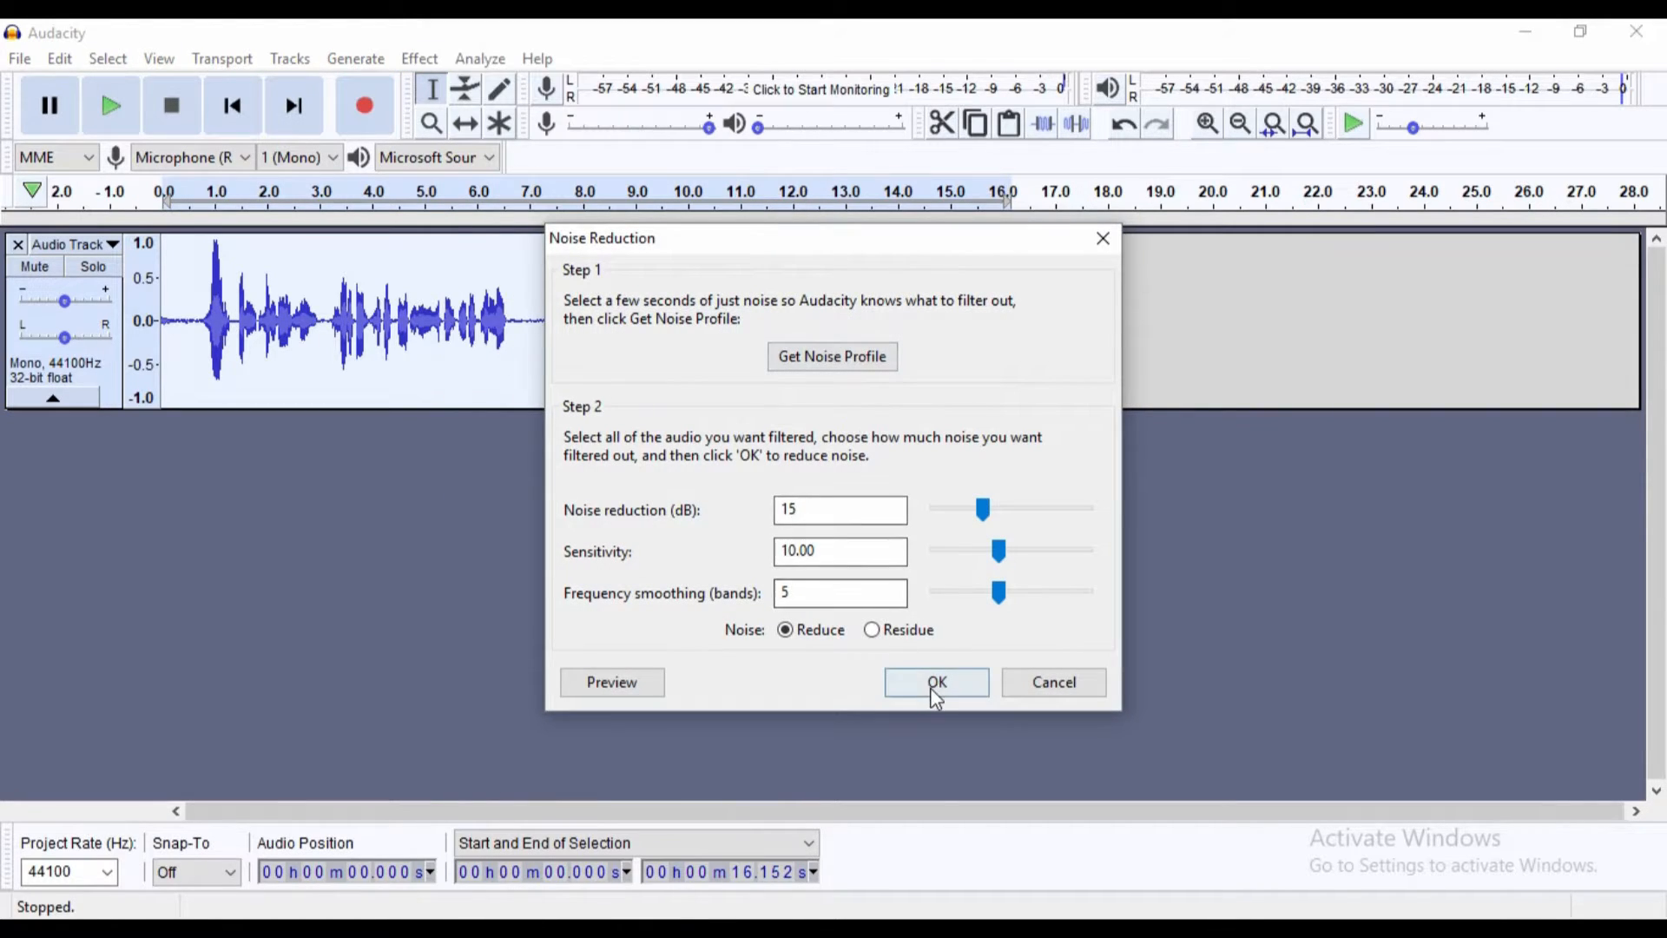
click(934, 681)
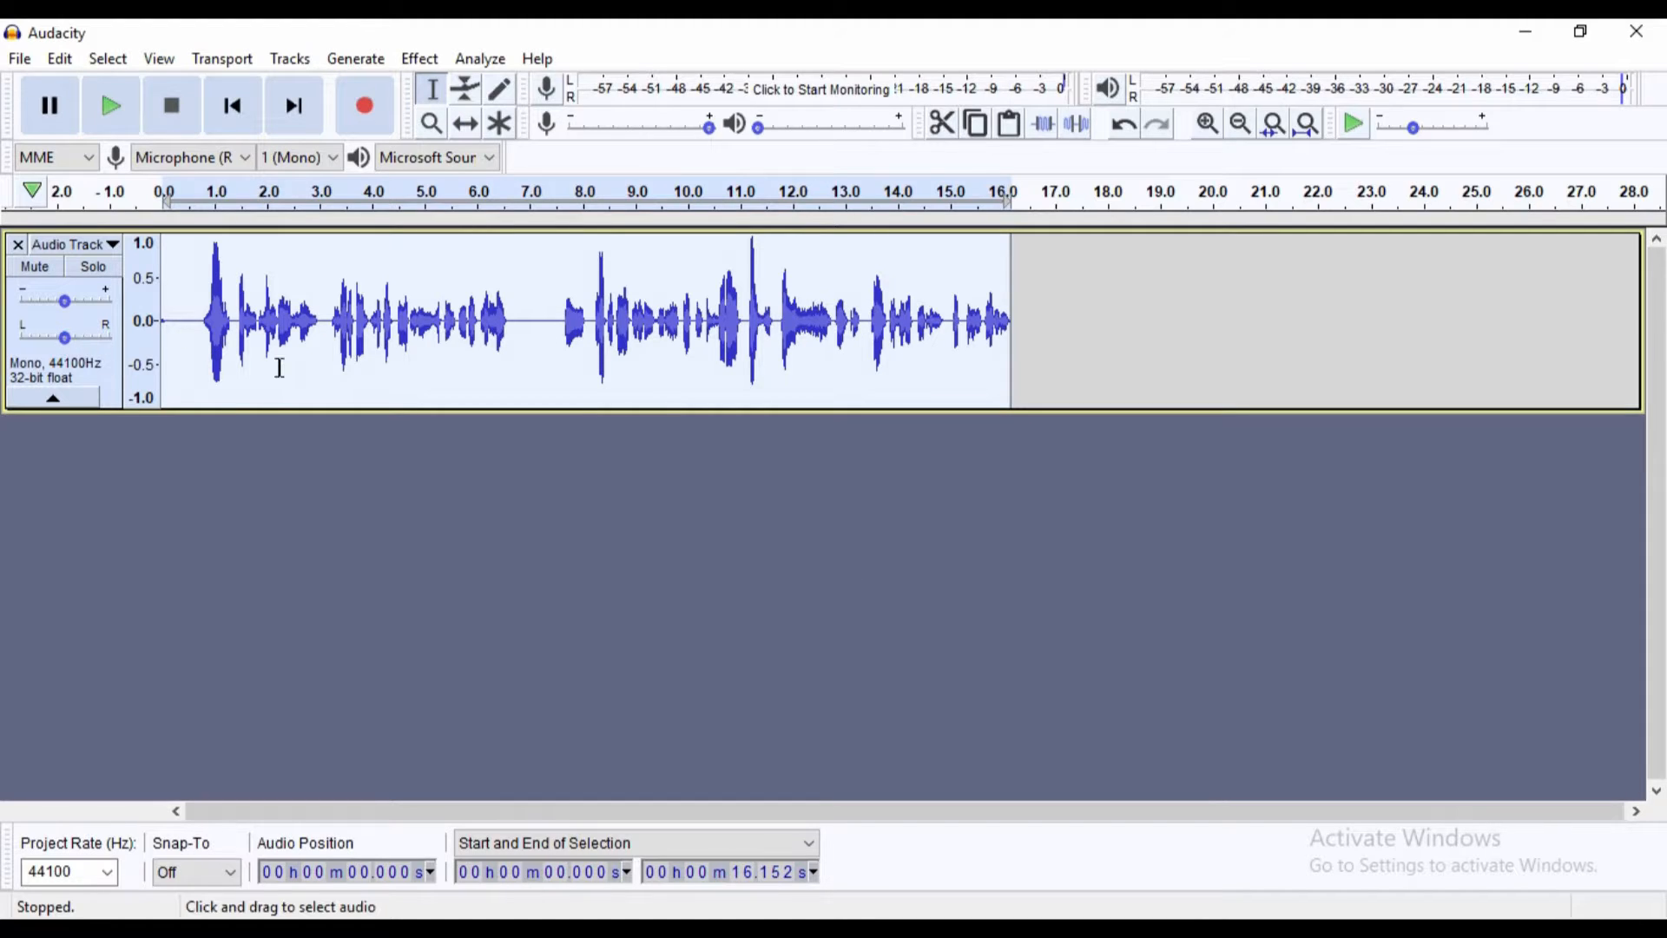
Examine the noise-reduced waveform up close, checking the pauses between words from the middle back to the start
click(1200, 127)
click(1201, 128)
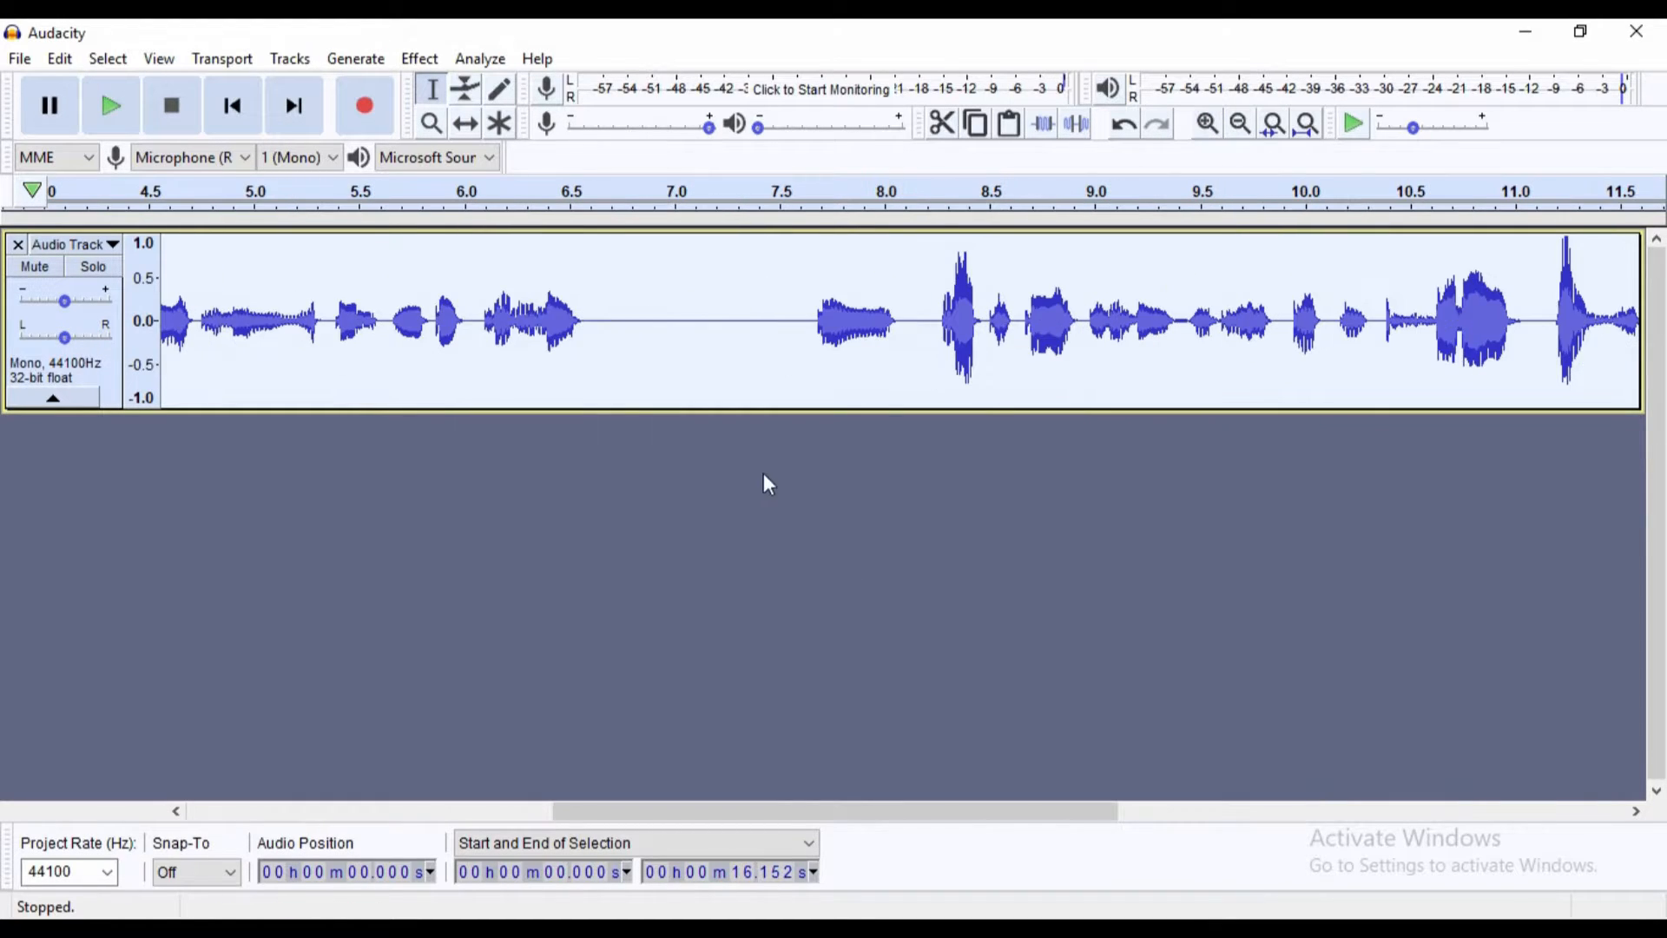
drag(926, 822, 544, 814)
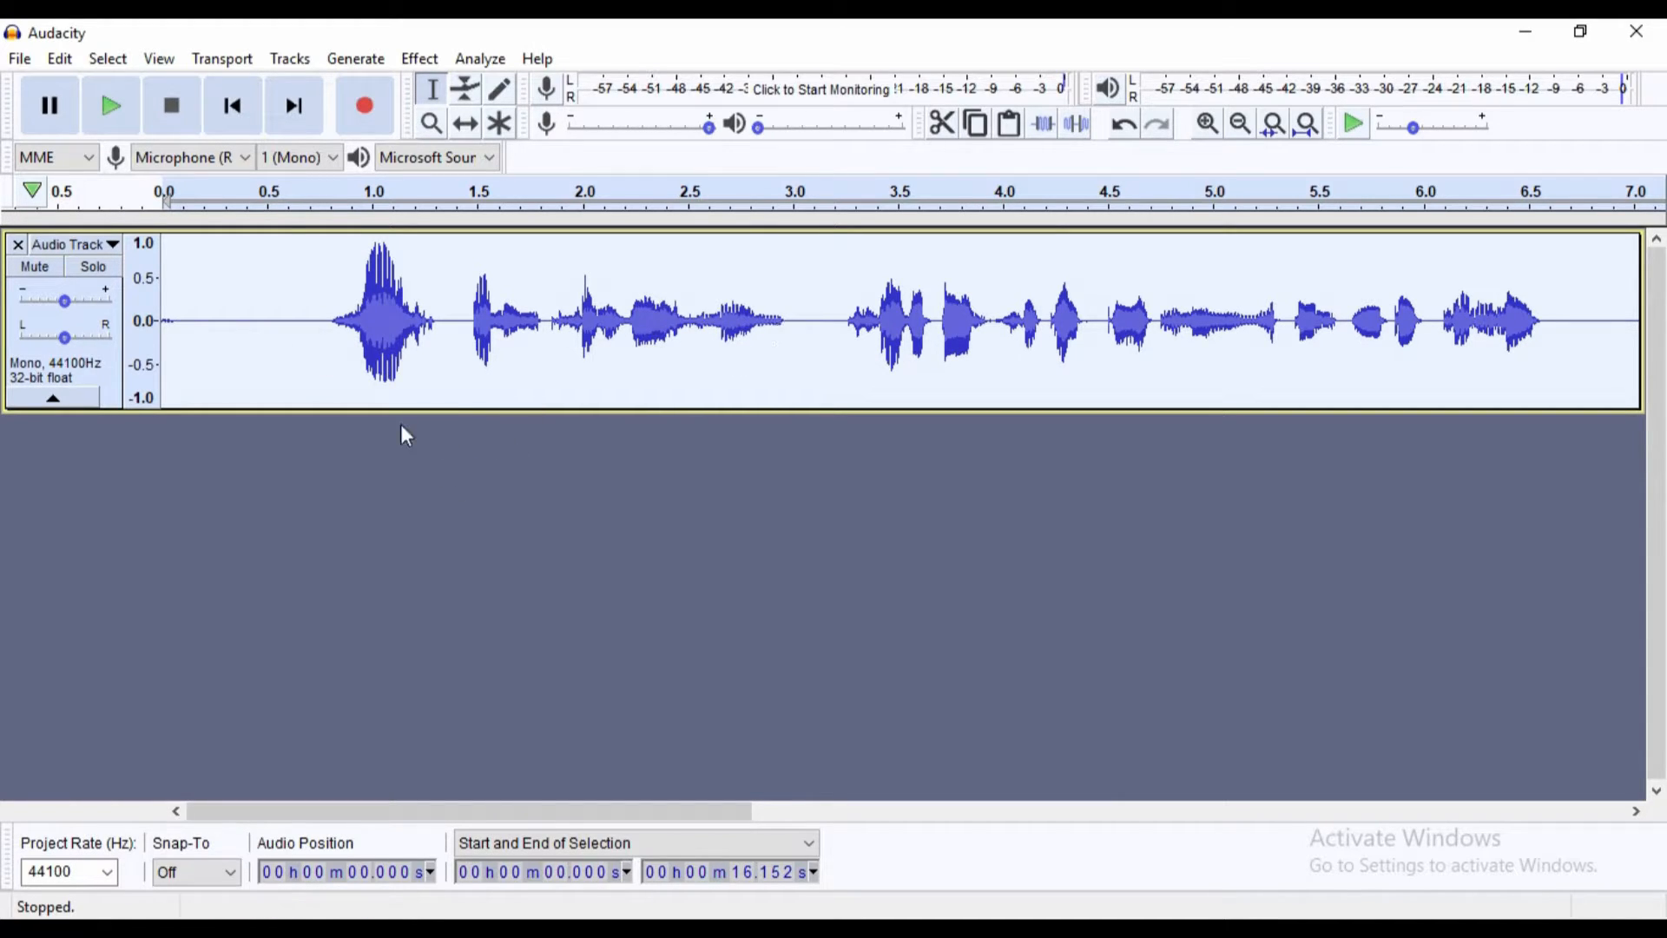
drag(665, 807, 547, 806)
click(26, 63)
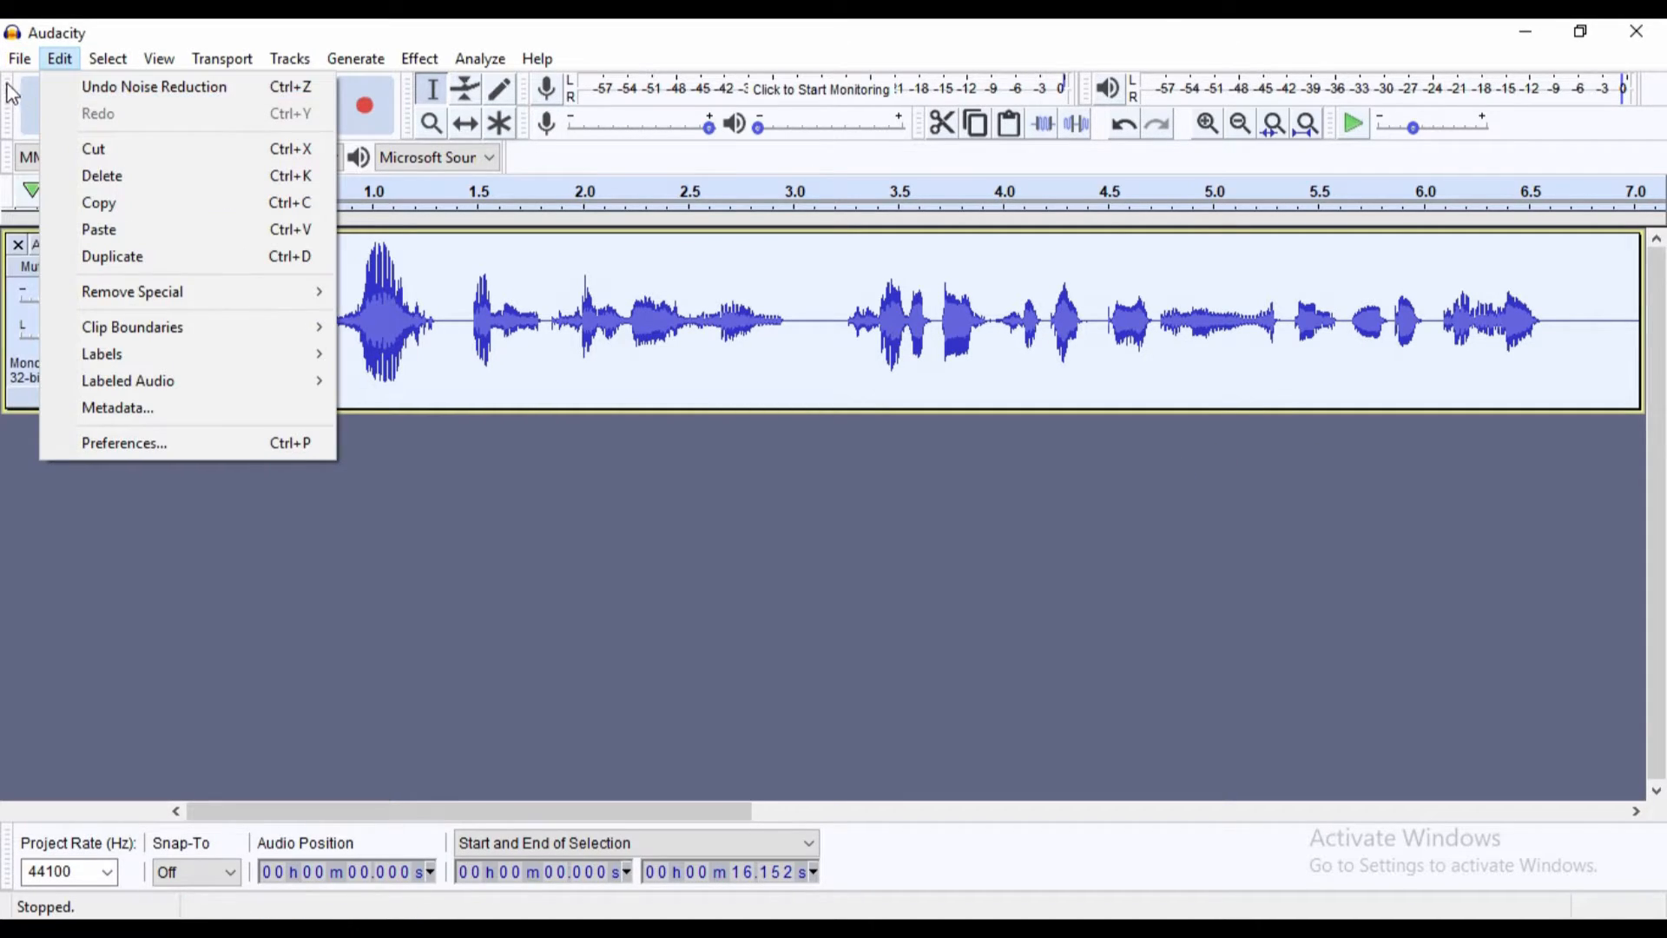
click(19, 61)
click(19, 61)
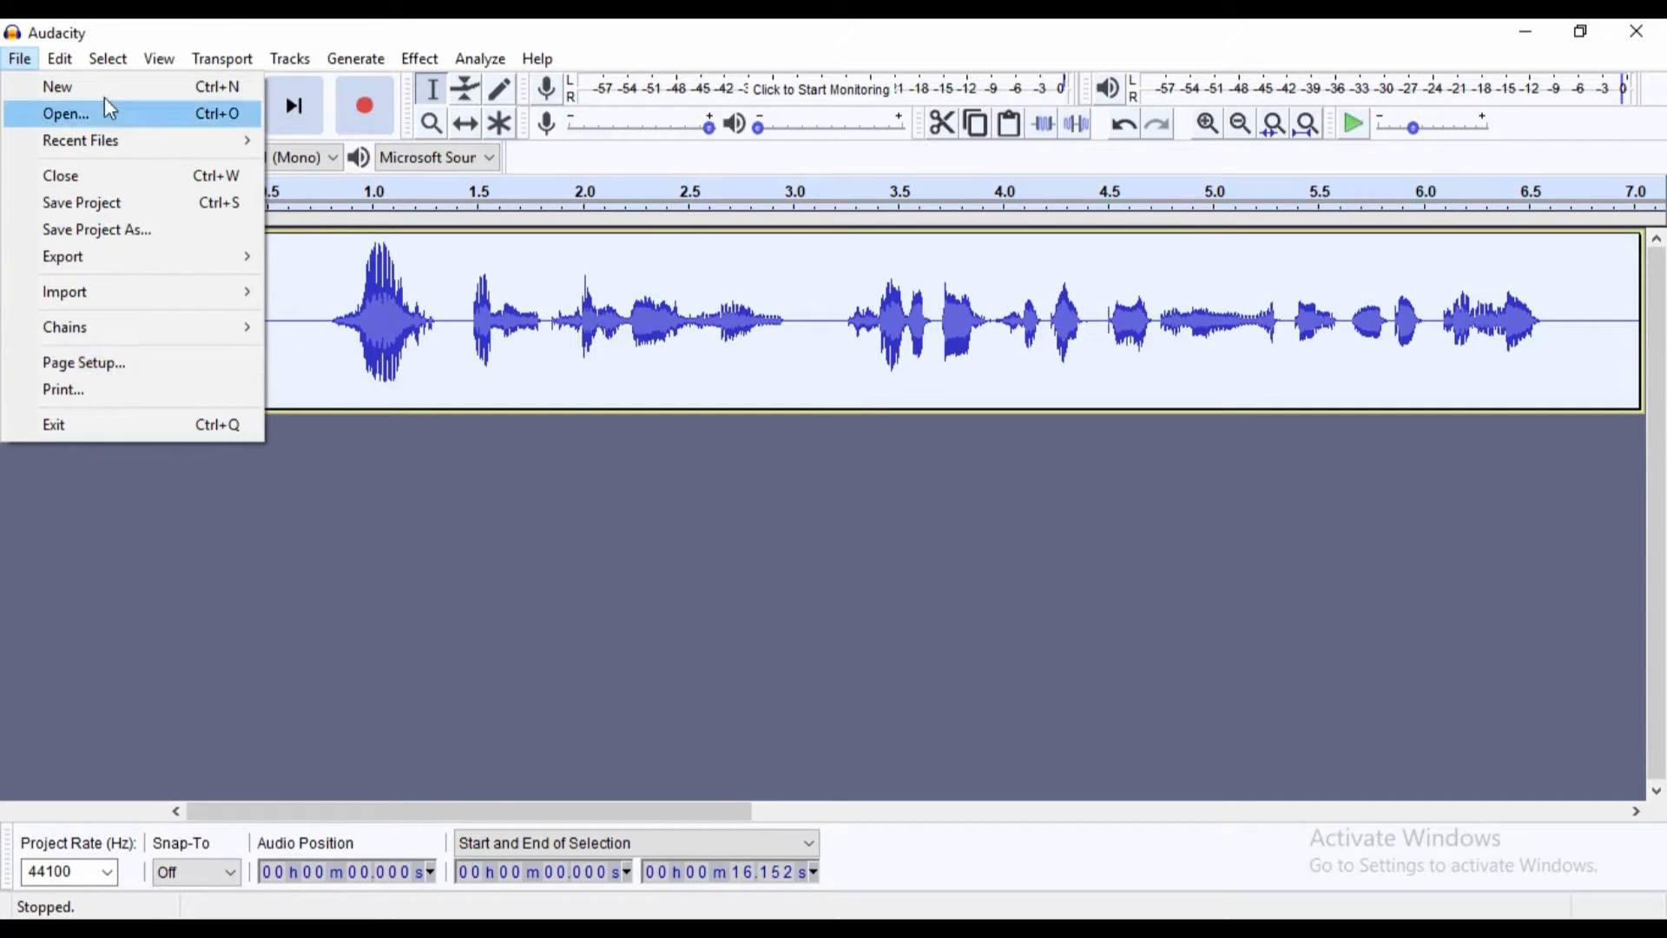
mouse_move(60, 69)
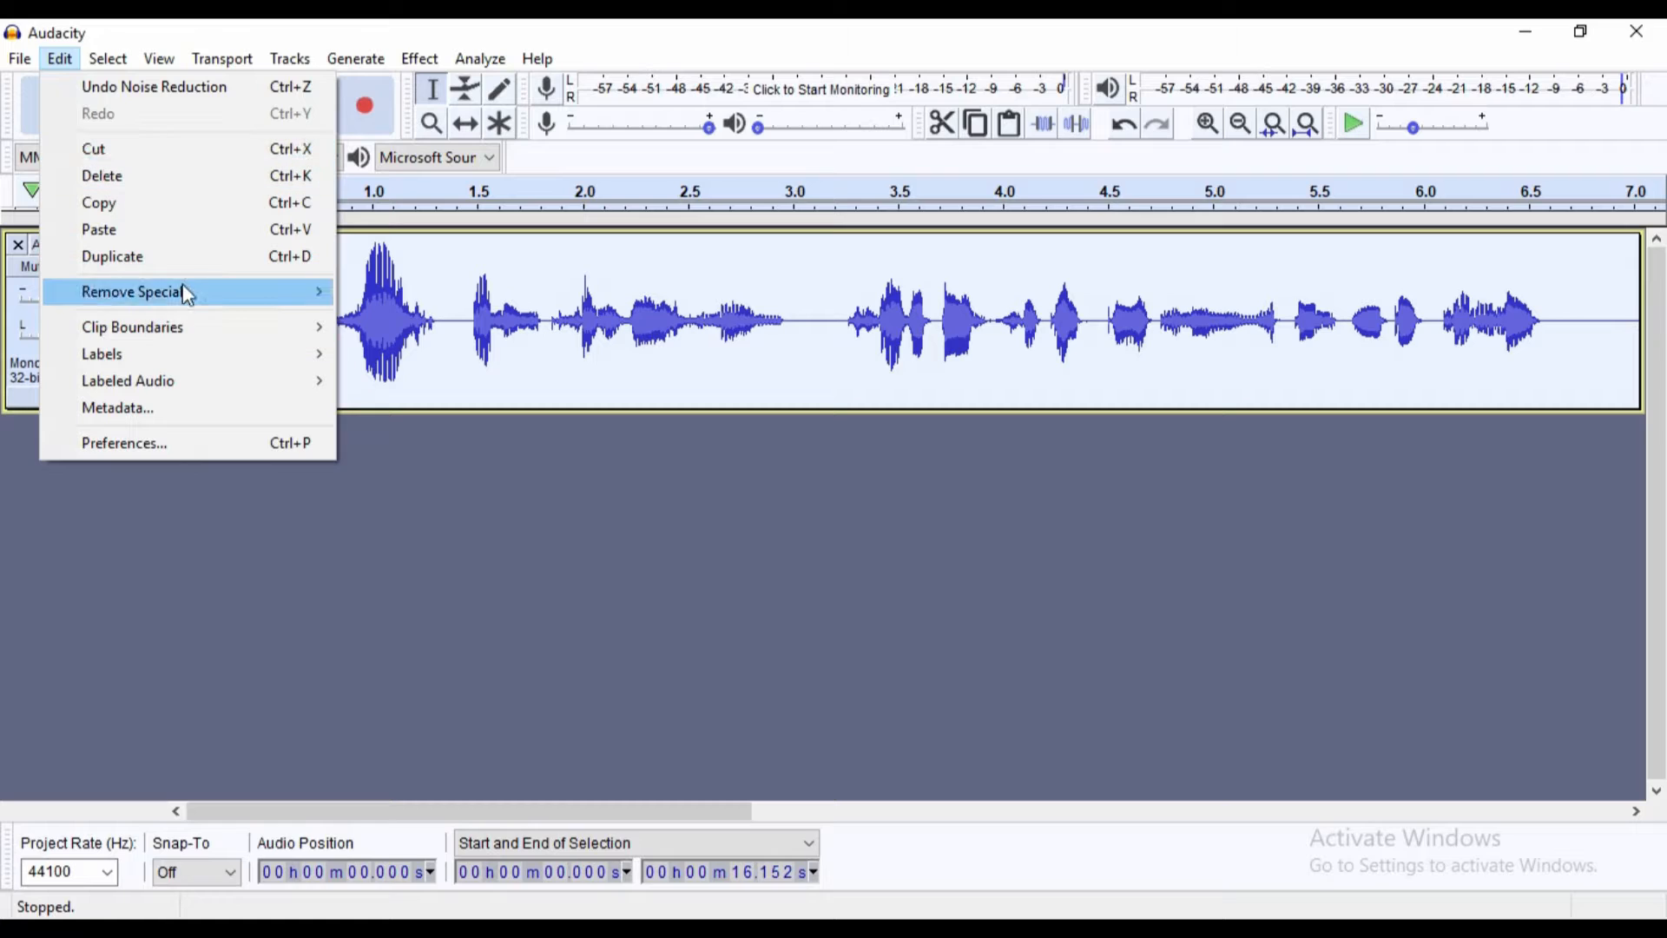
click(107, 63)
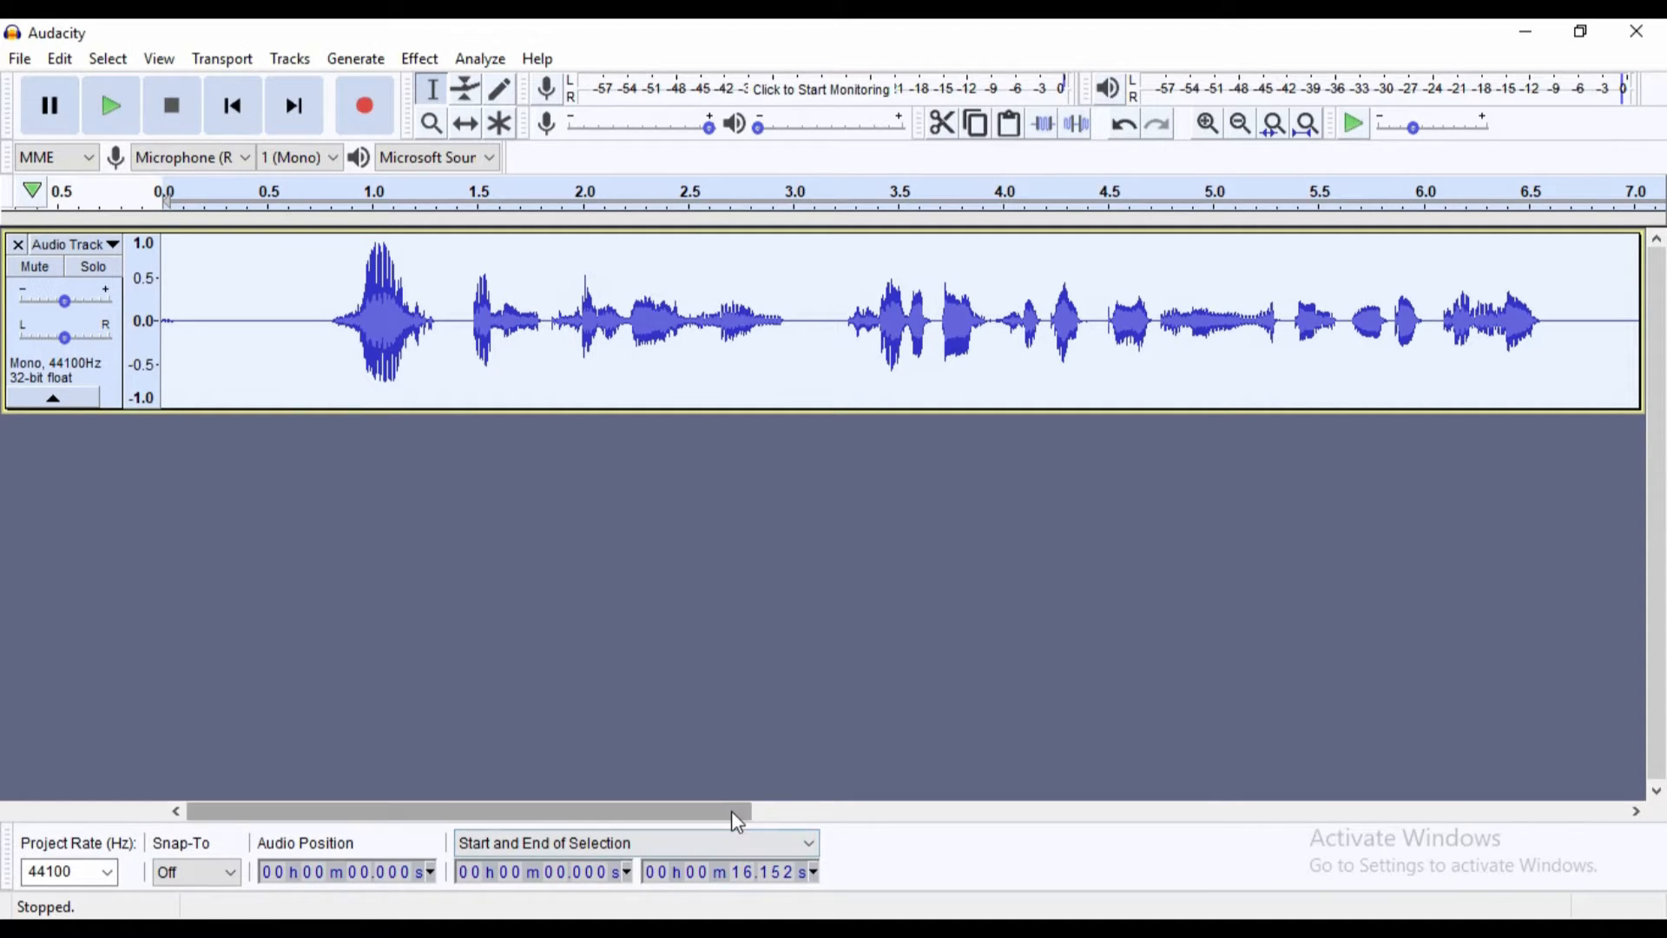
Silence the isolated sound between about 7.48 and 8.11 s and cut that section out of the track
drag(731, 810, 985, 810)
drag(1115, 343, 1244, 330)
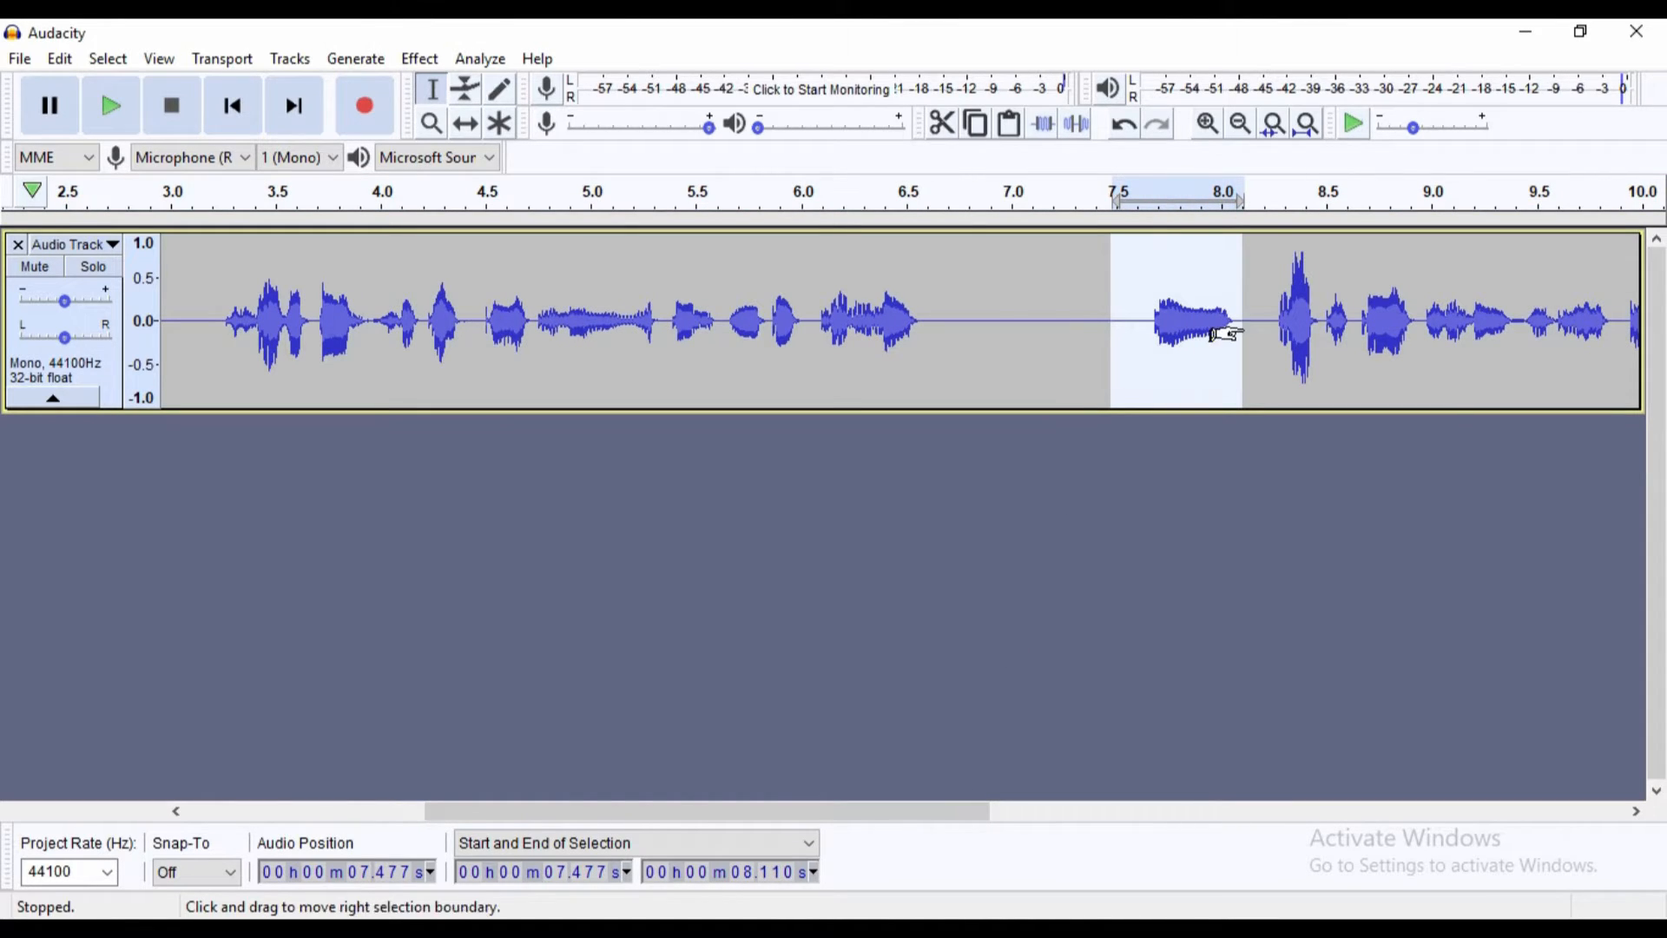
click(1083, 124)
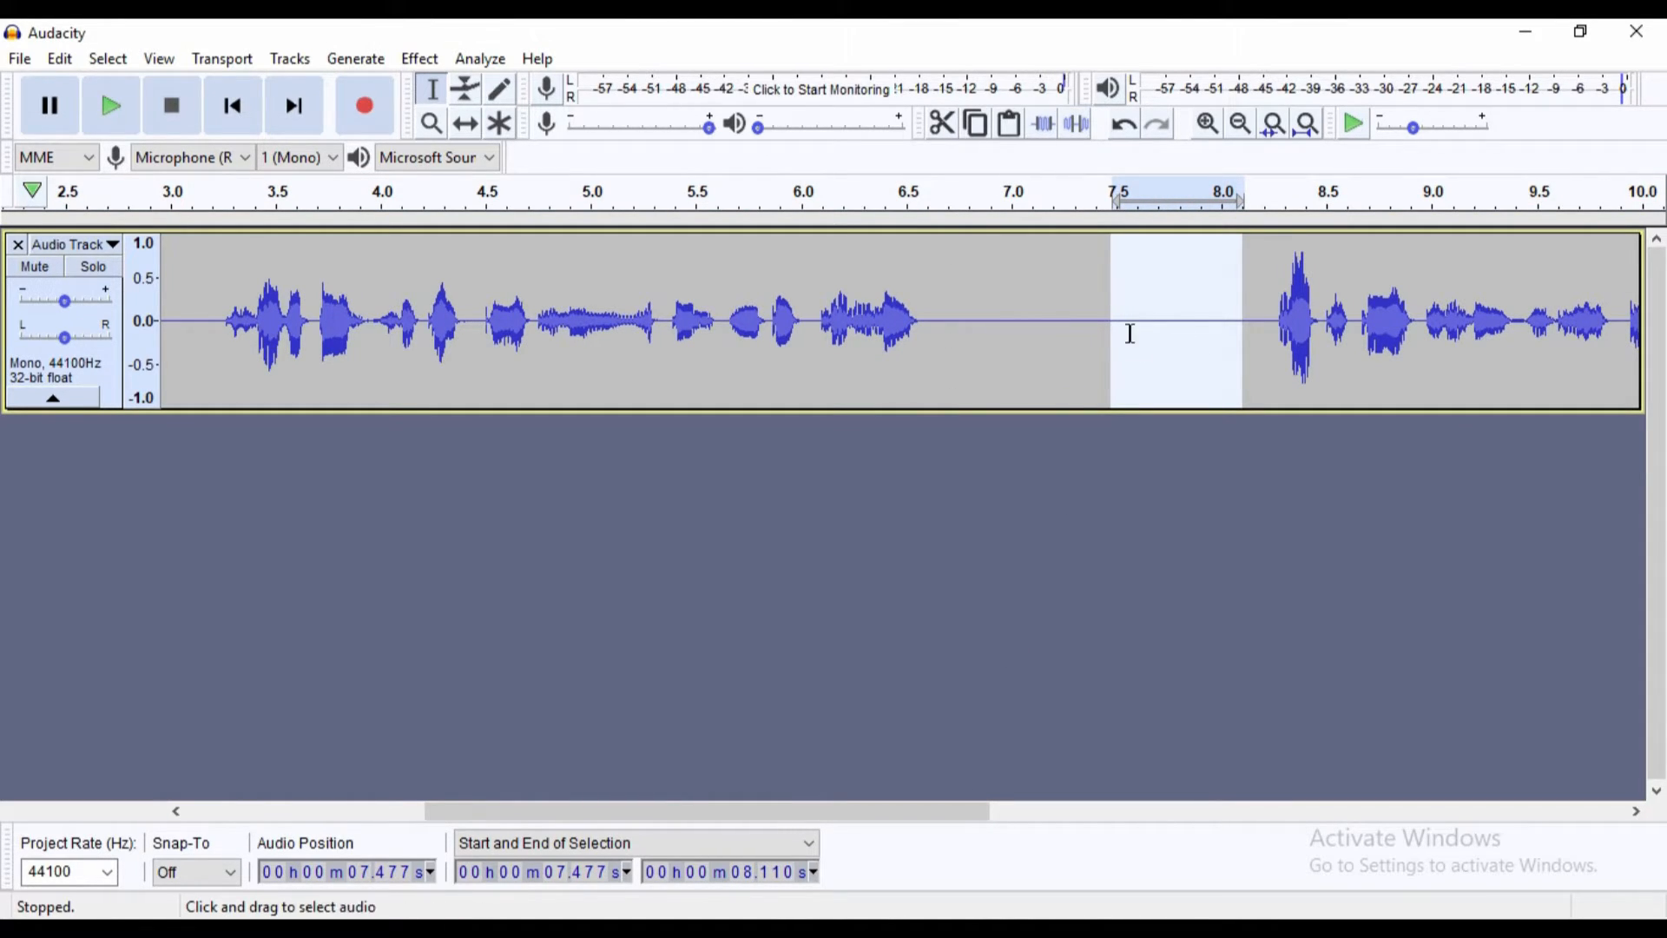
click(945, 129)
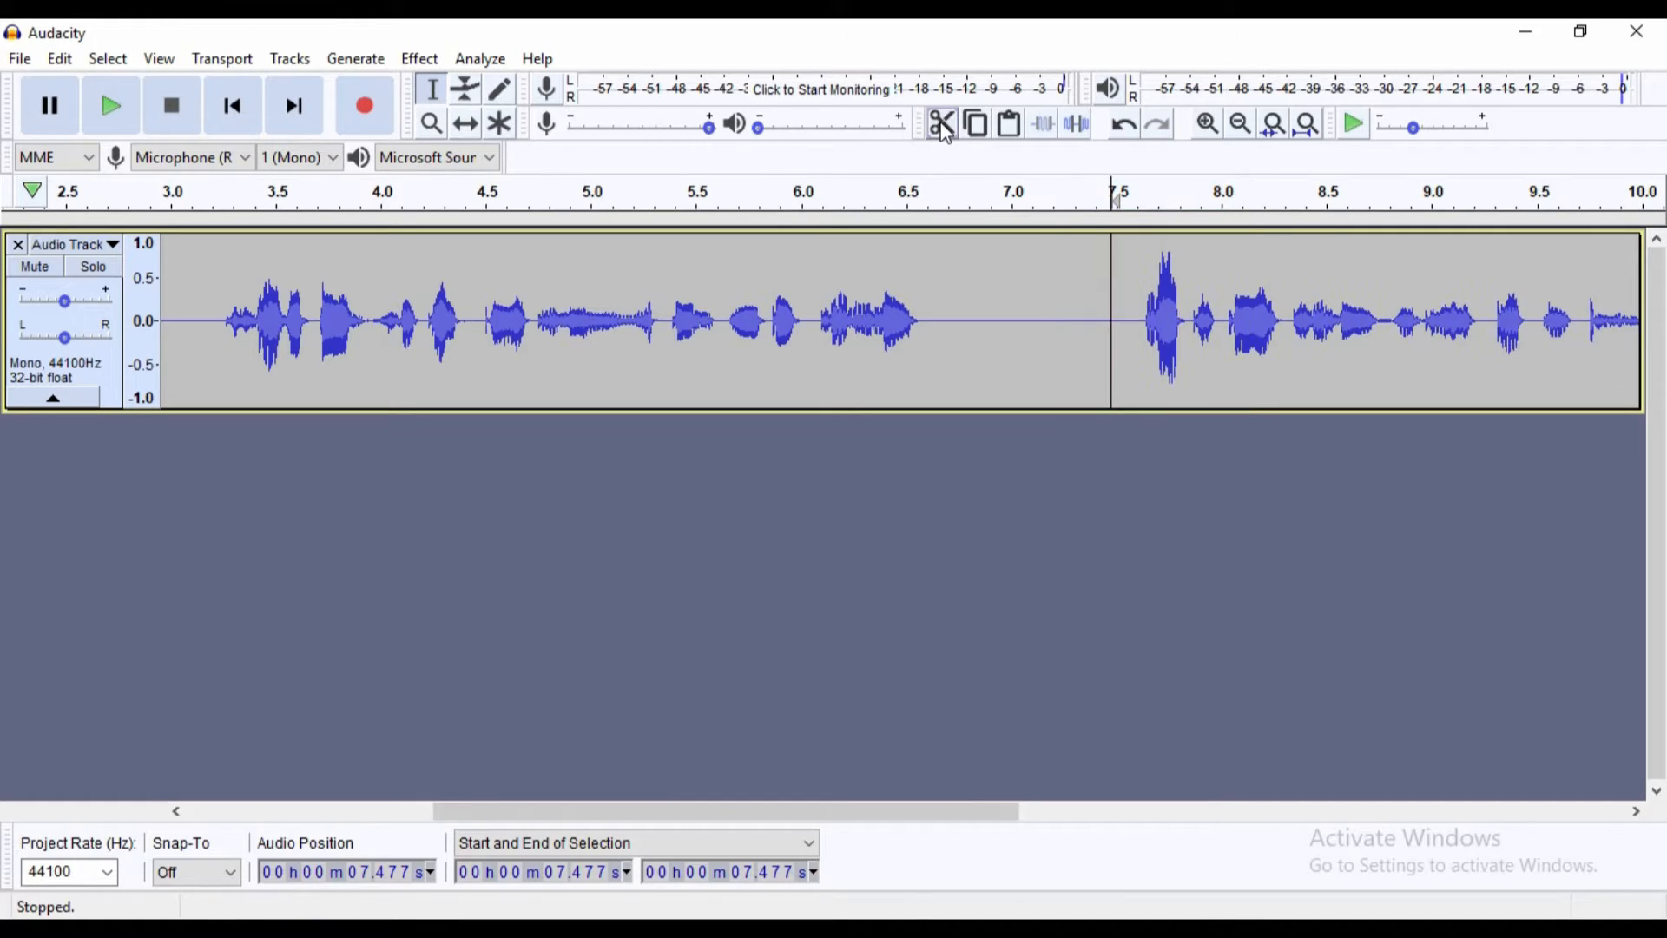
Cut the silent section between about 6.89 and 7.40 s out of the track to shorten the pause
drag(992, 326, 1110, 325)
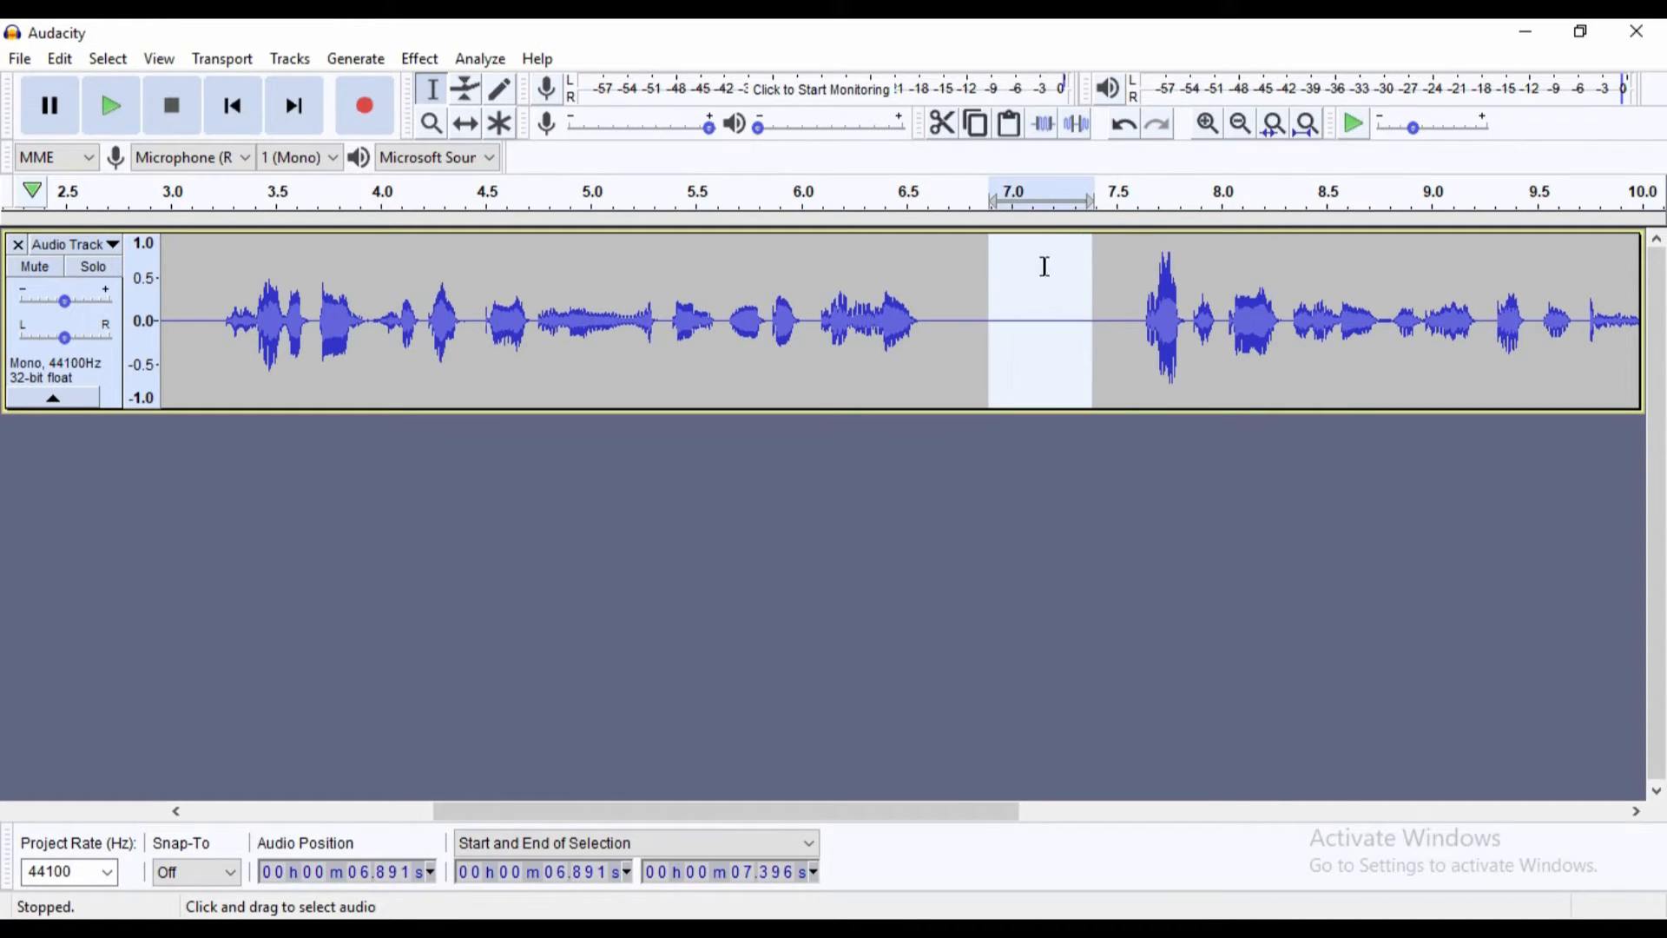
click(942, 124)
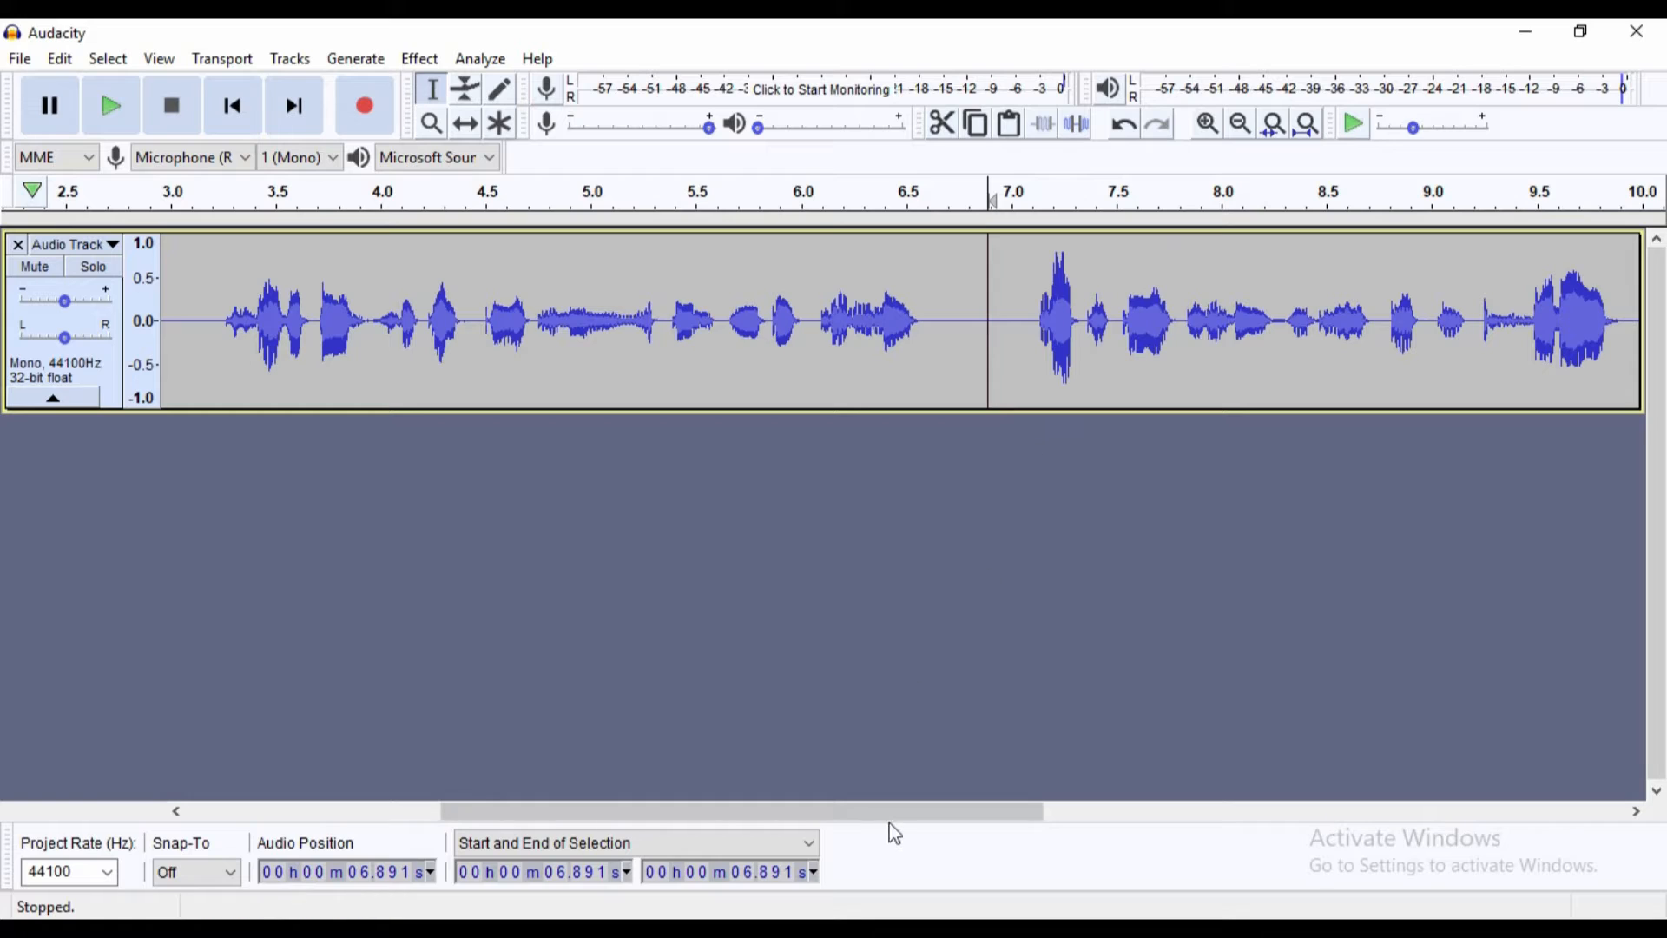
Amplify the entire track by 1.3 dB with clipping allowed
drag(889, 816, 1319, 799)
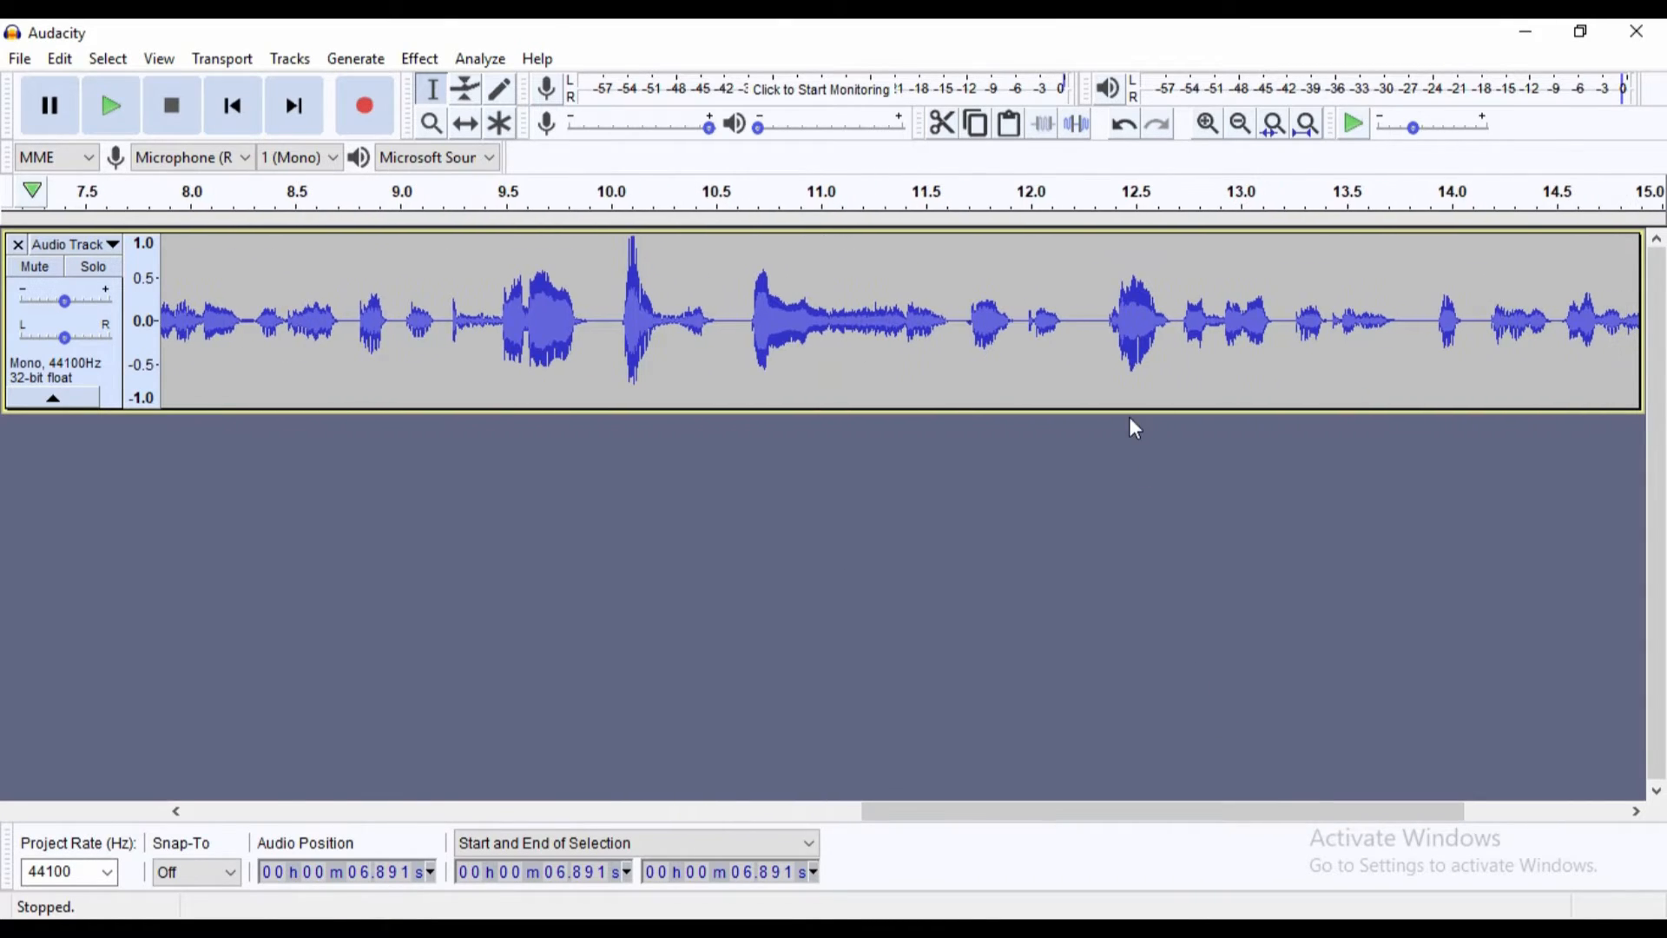
click(421, 59)
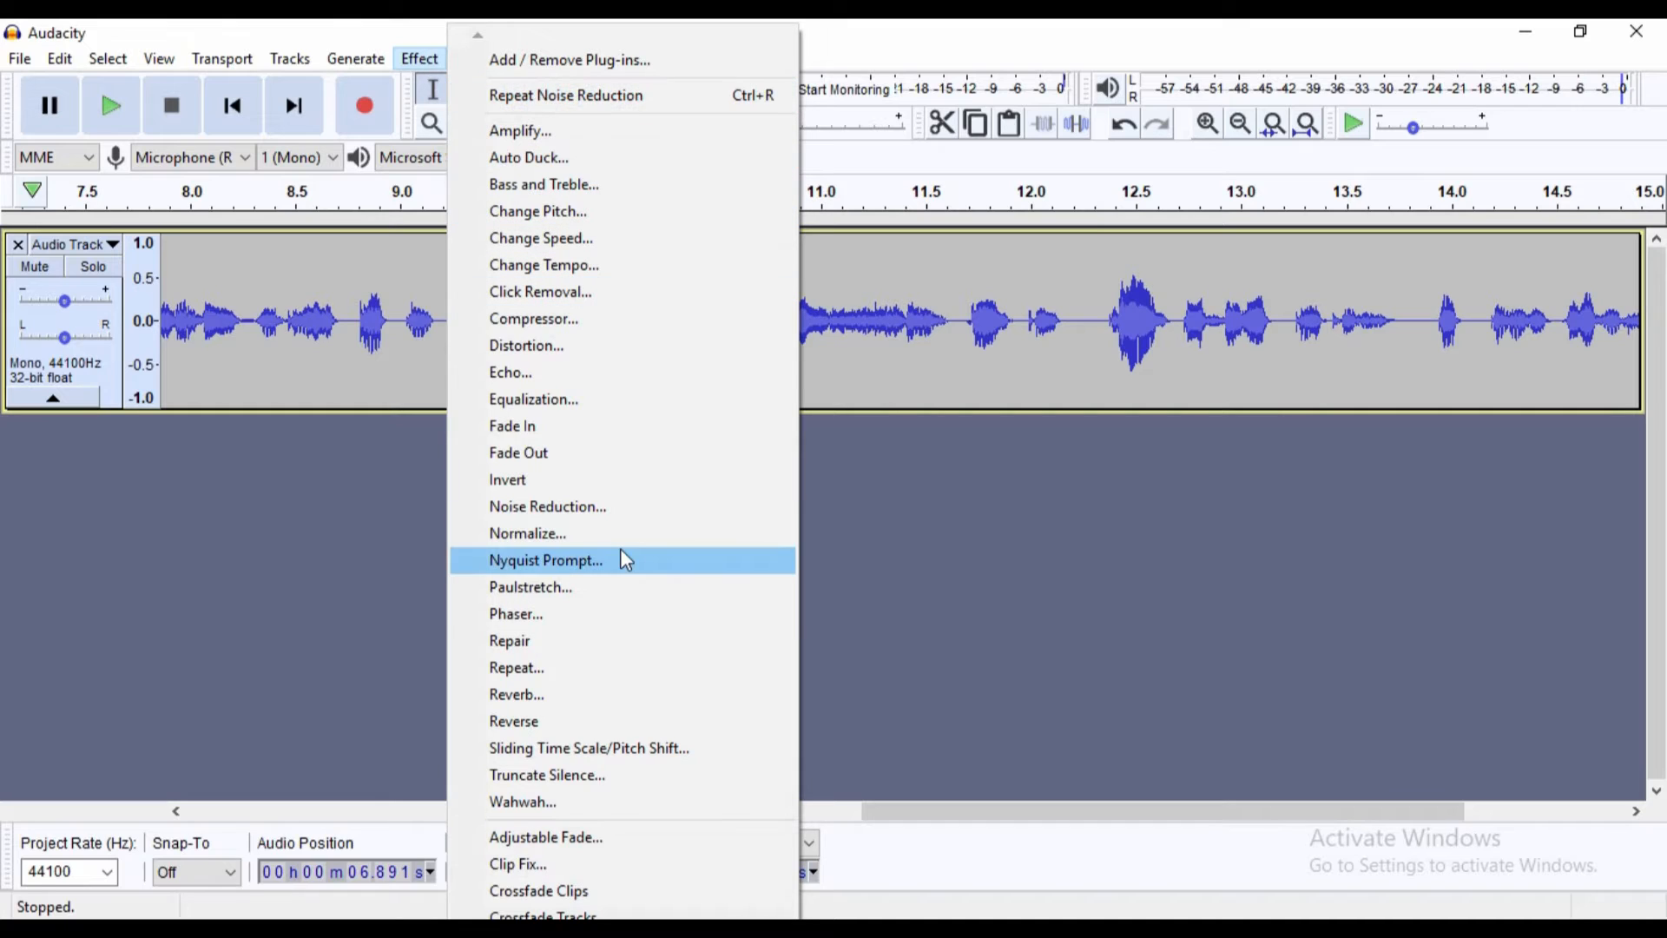
click(949, 819)
drag(949, 819, 380, 811)
double_click(448, 367)
drag(613, 815, 439, 815)
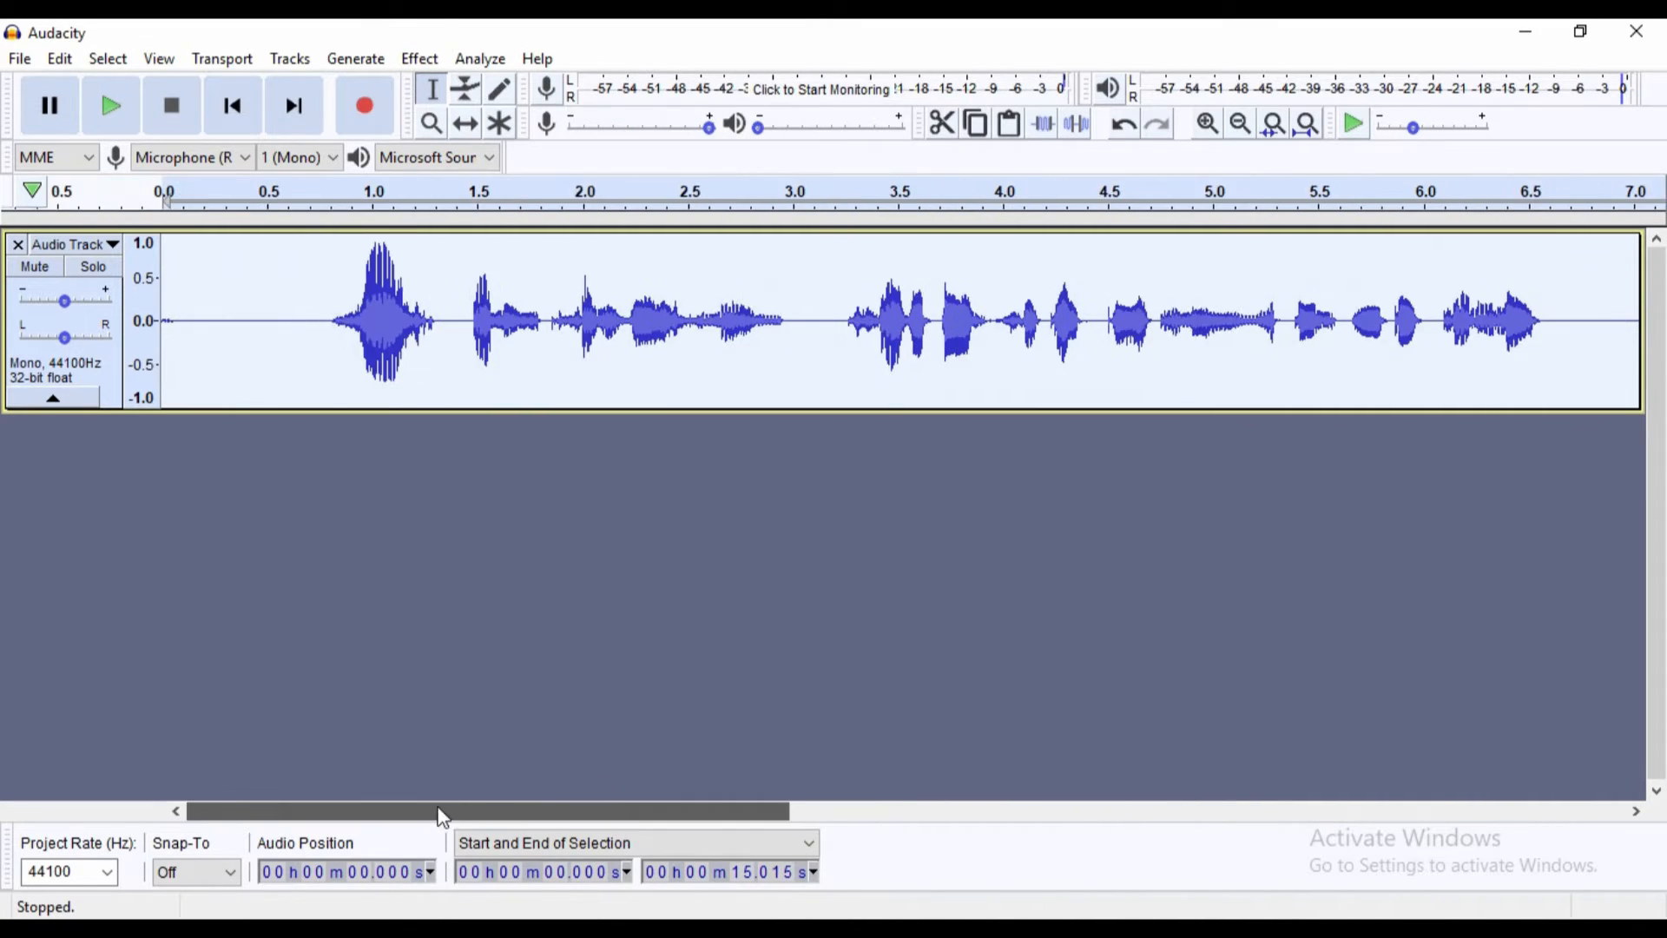
click(420, 59)
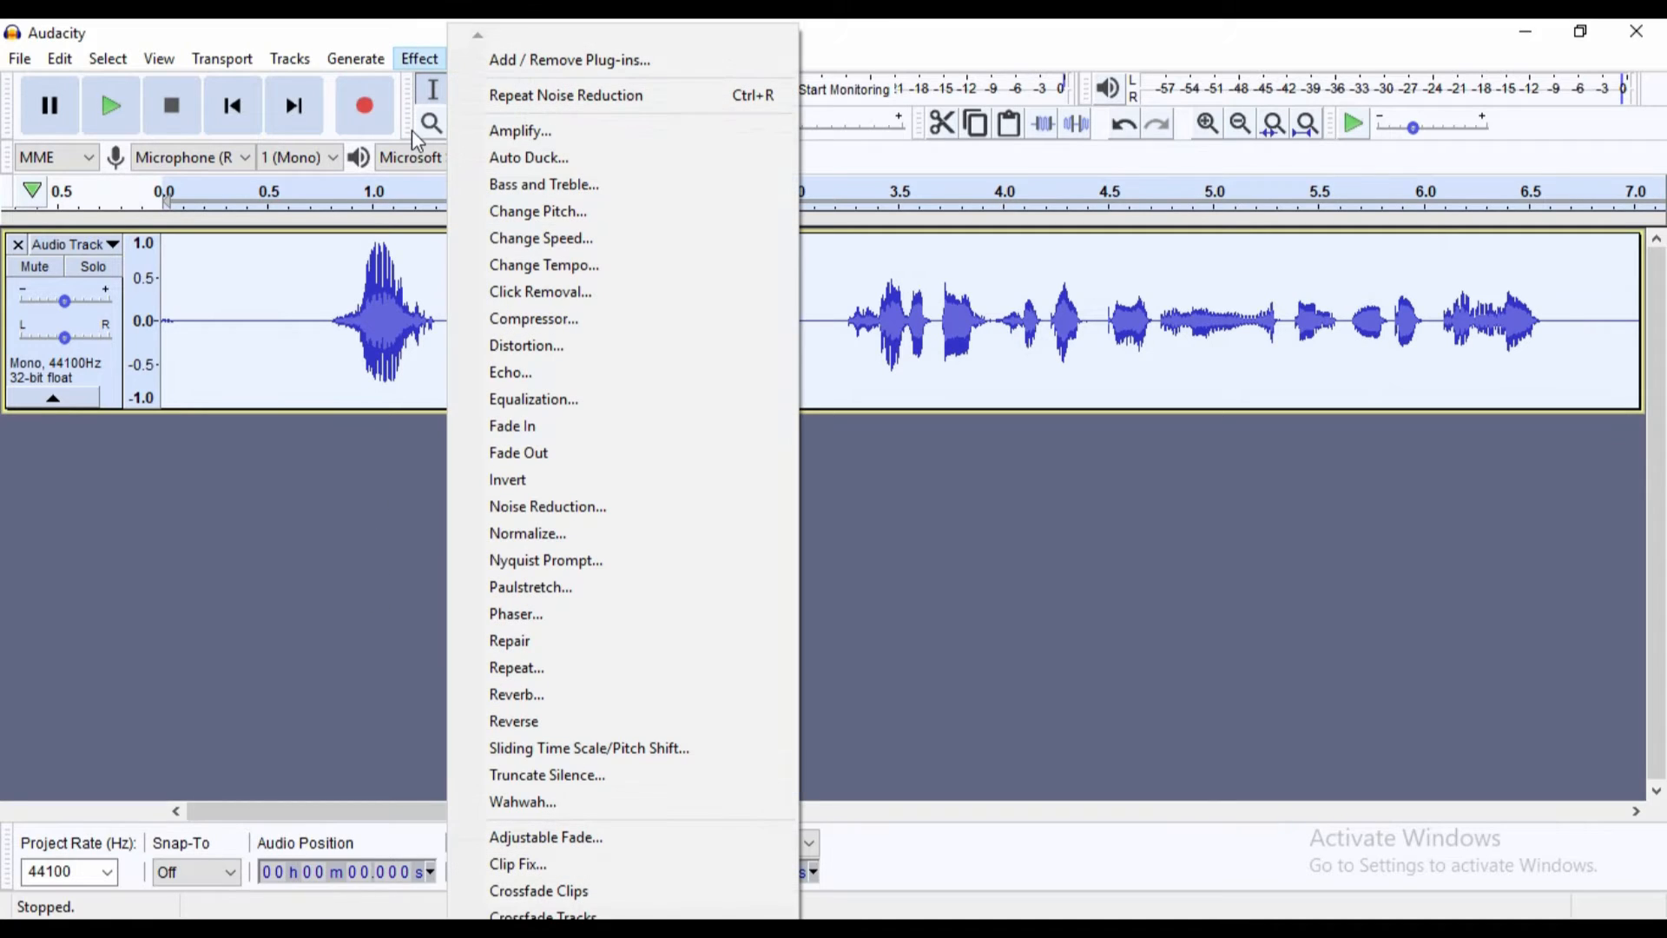
click(491, 129)
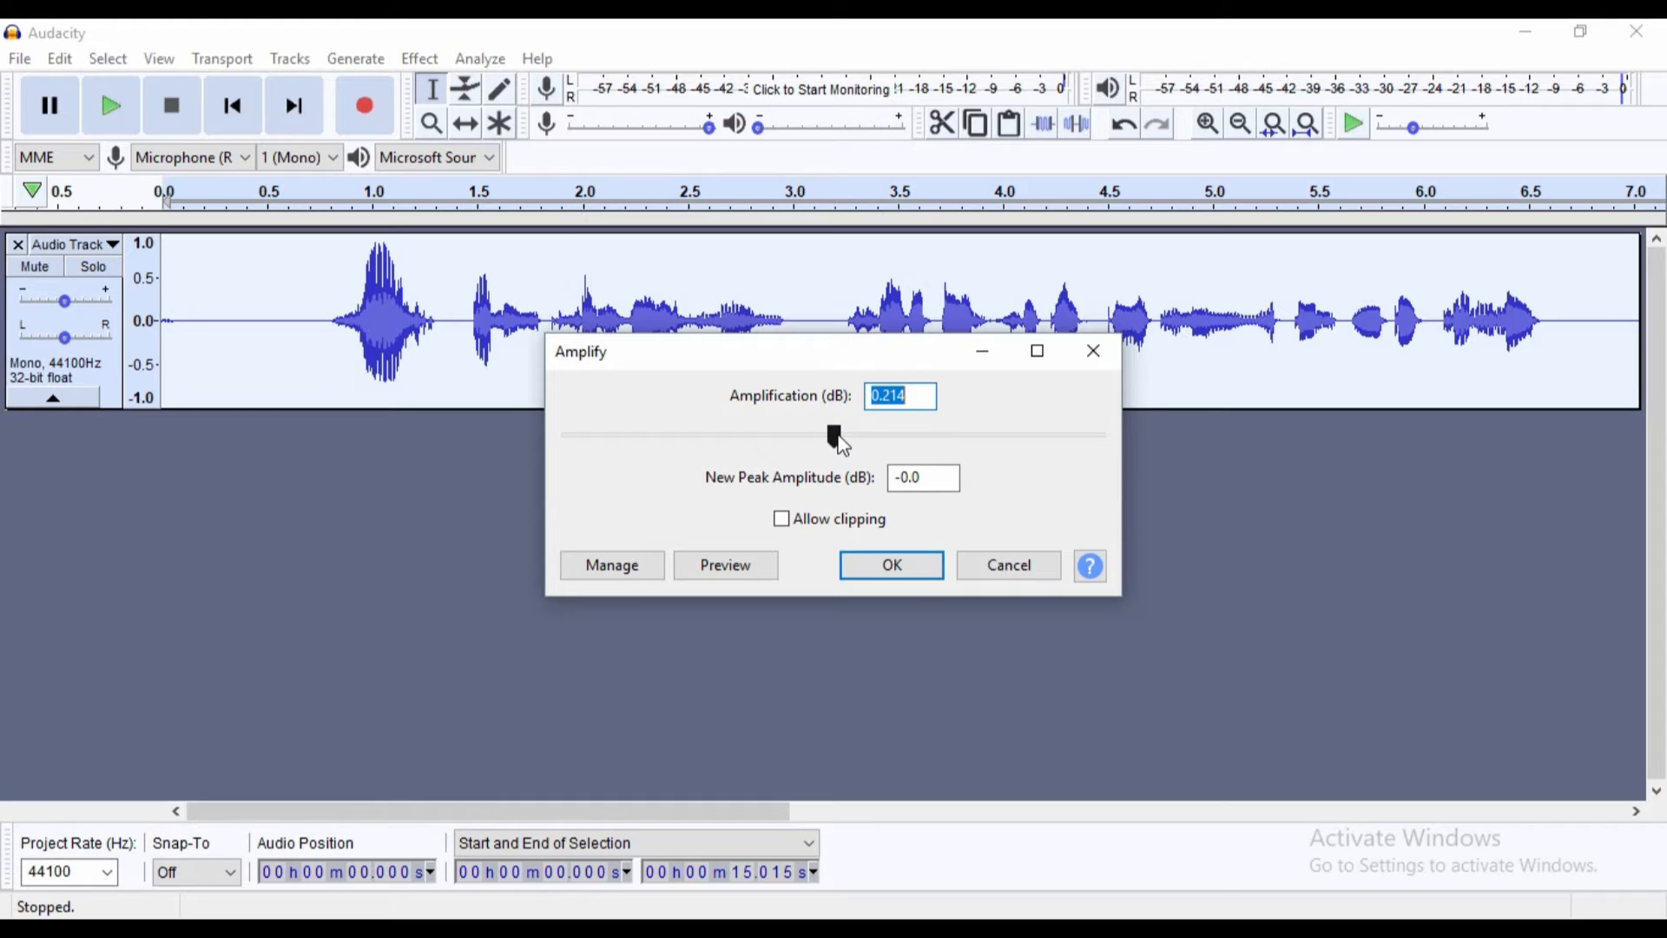
drag(836, 436, 842, 436)
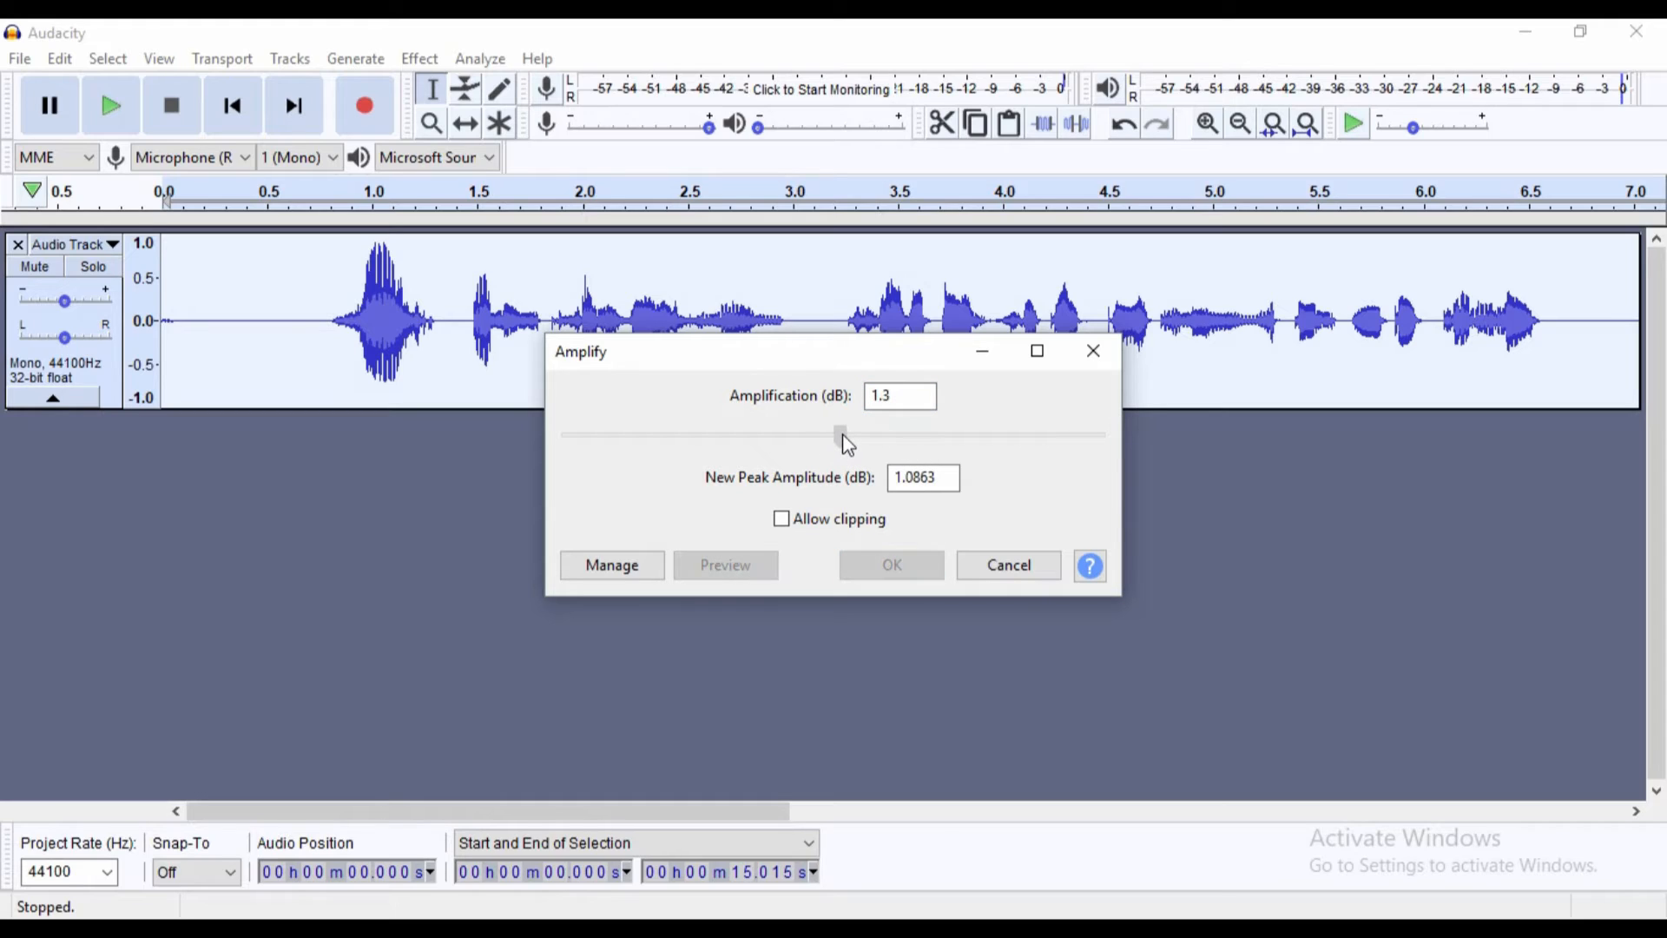
click(781, 519)
click(887, 566)
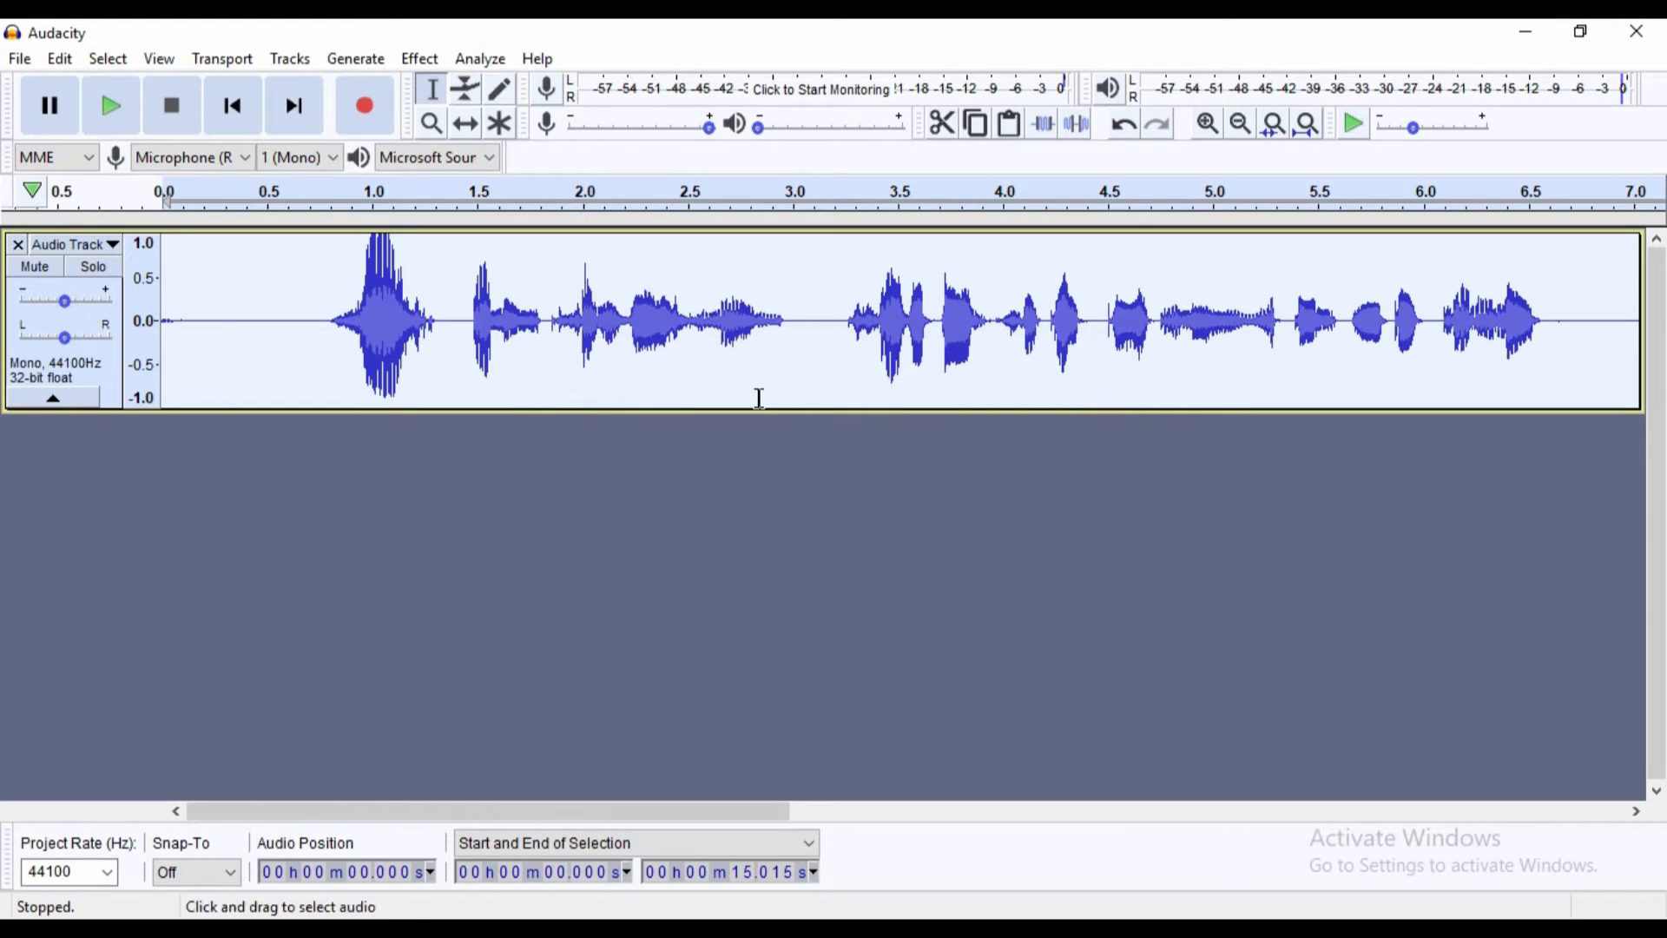
click(410, 66)
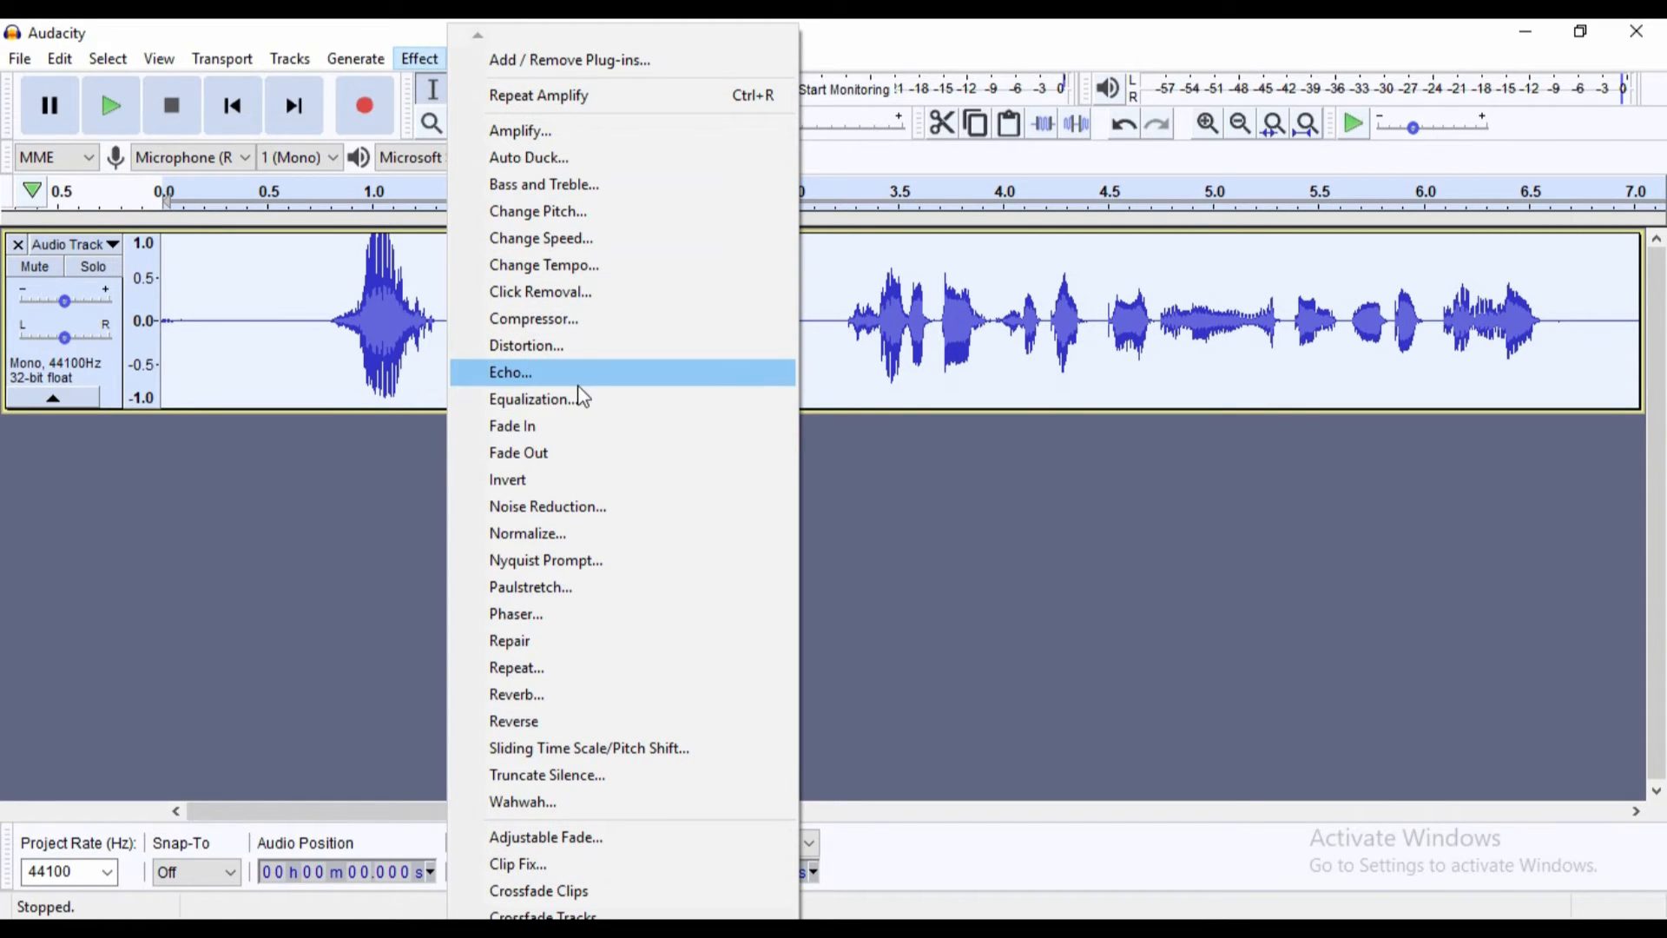
mouse_move(588, 922)
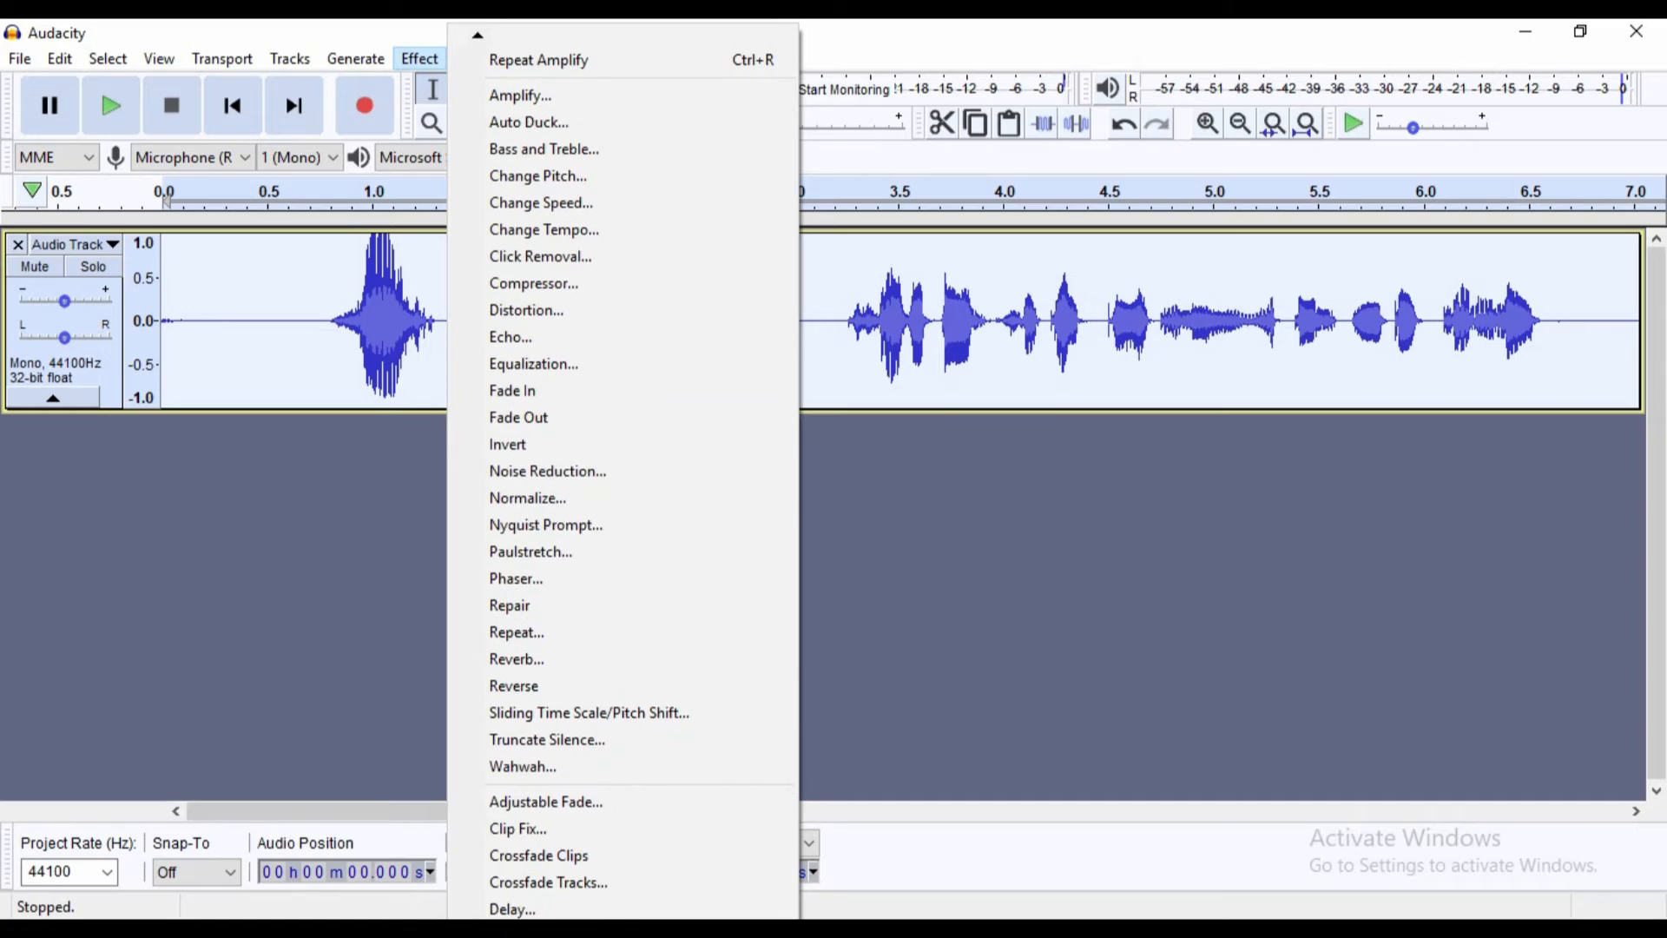
click(916, 914)
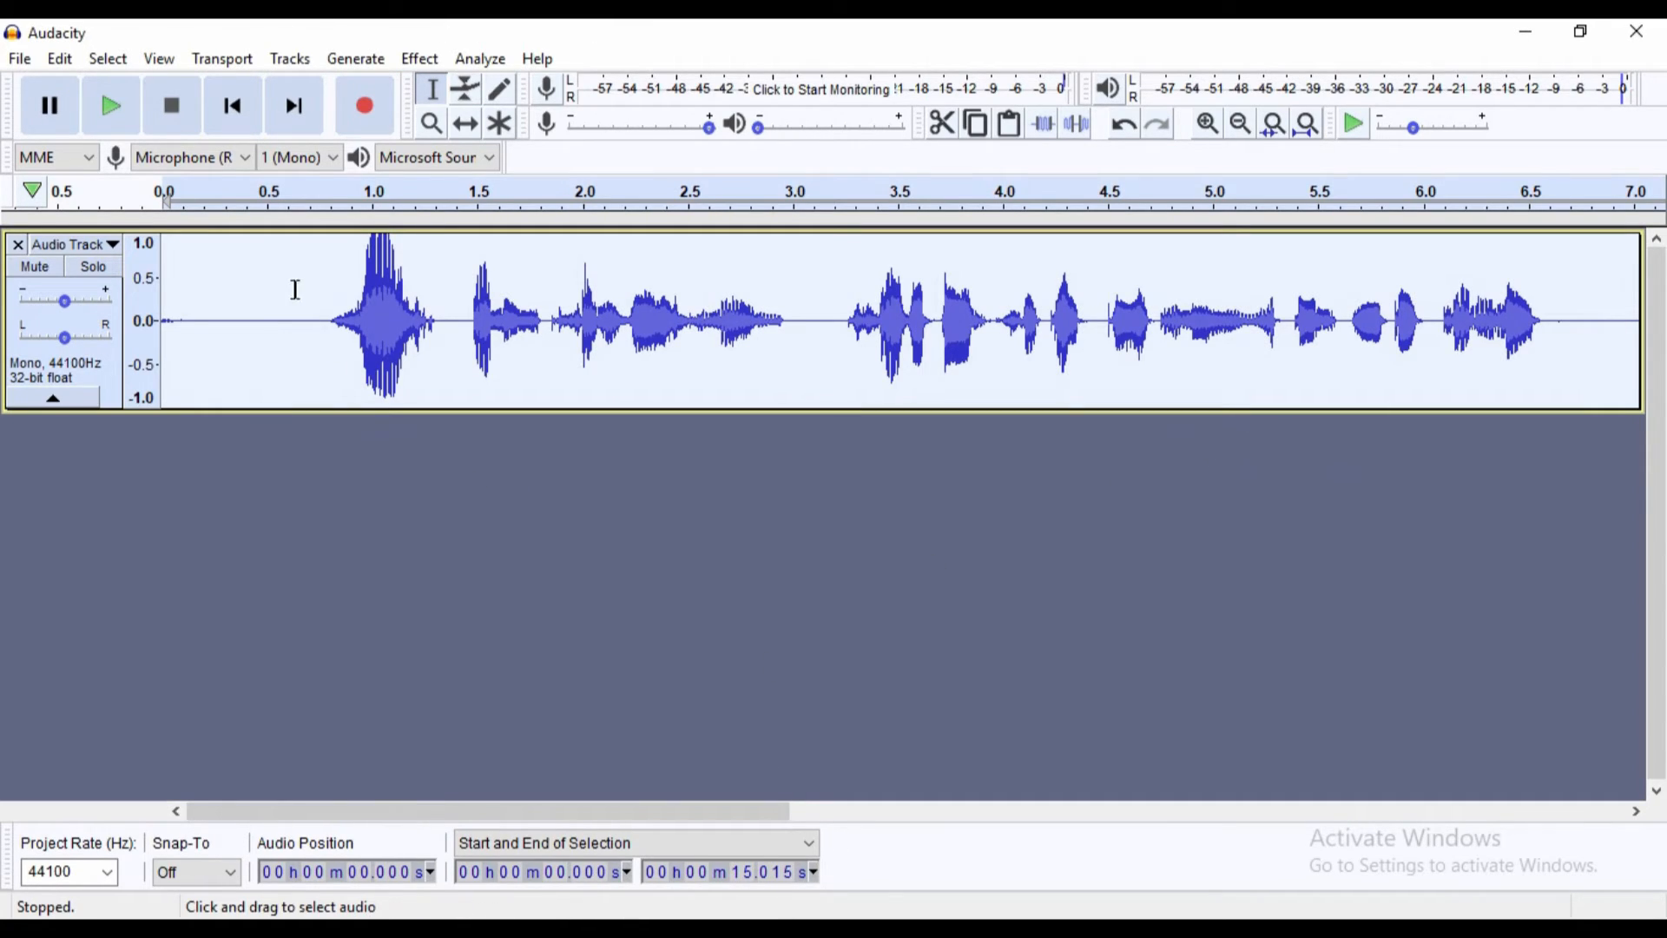
click(291, 59)
mouse_move(160, 59)
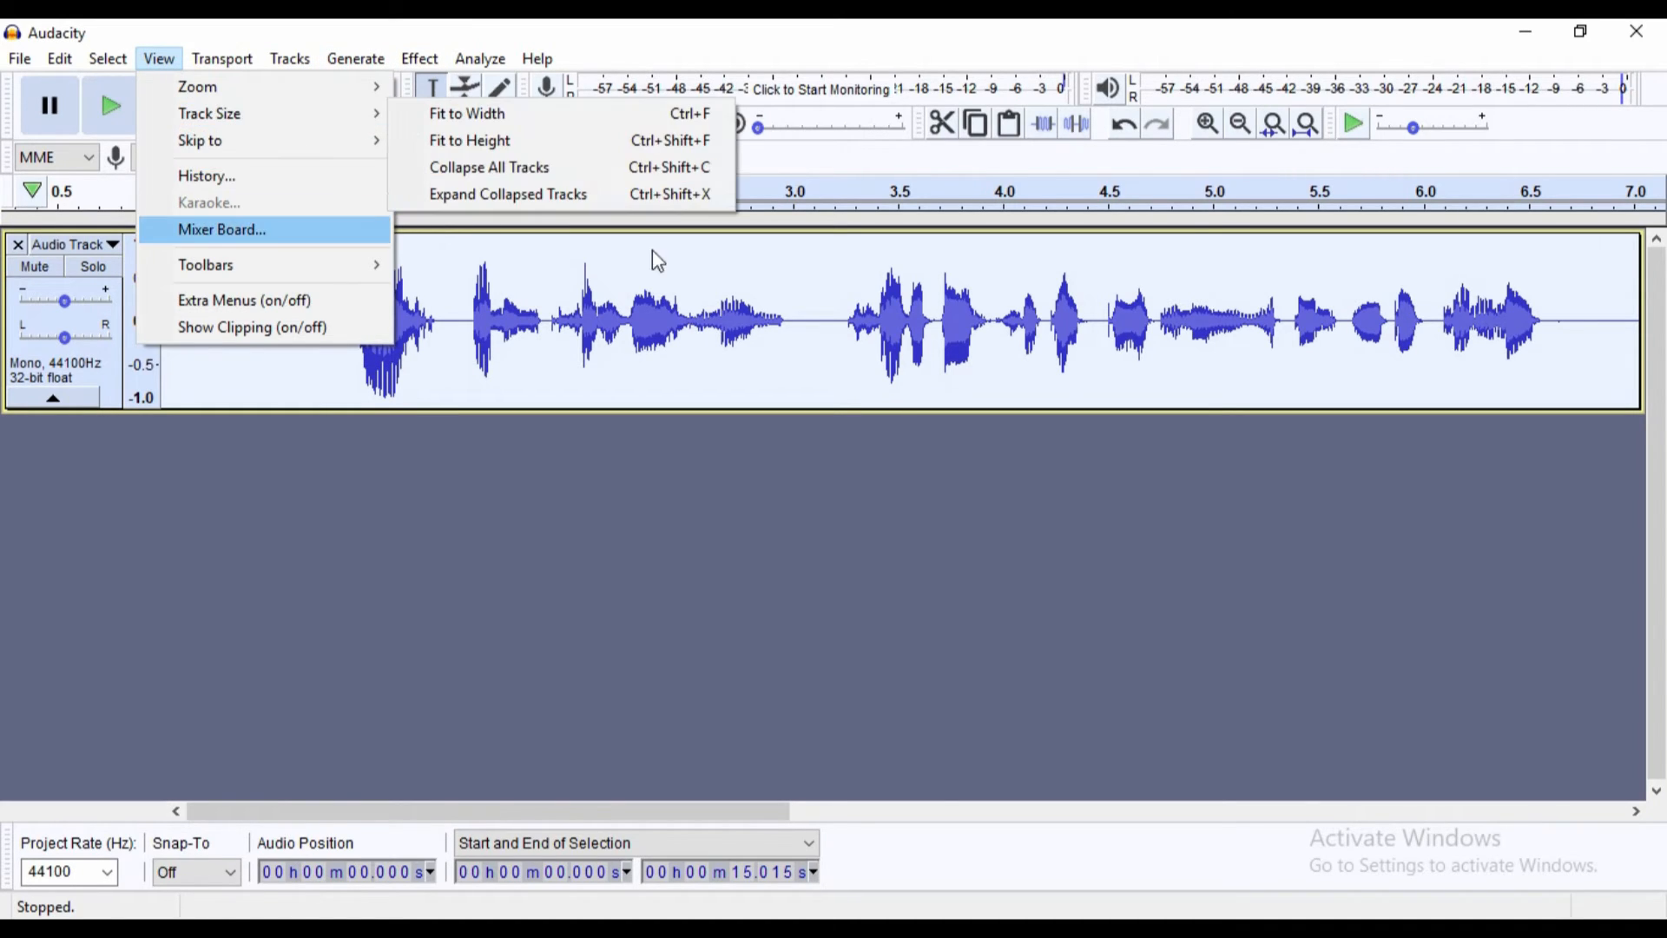
Export the audio to the Desktop as untitled in WAV (Microsoft) signed 16-bit PCM format, leaving the metadata tags empty
click(19, 59)
click(19, 59)
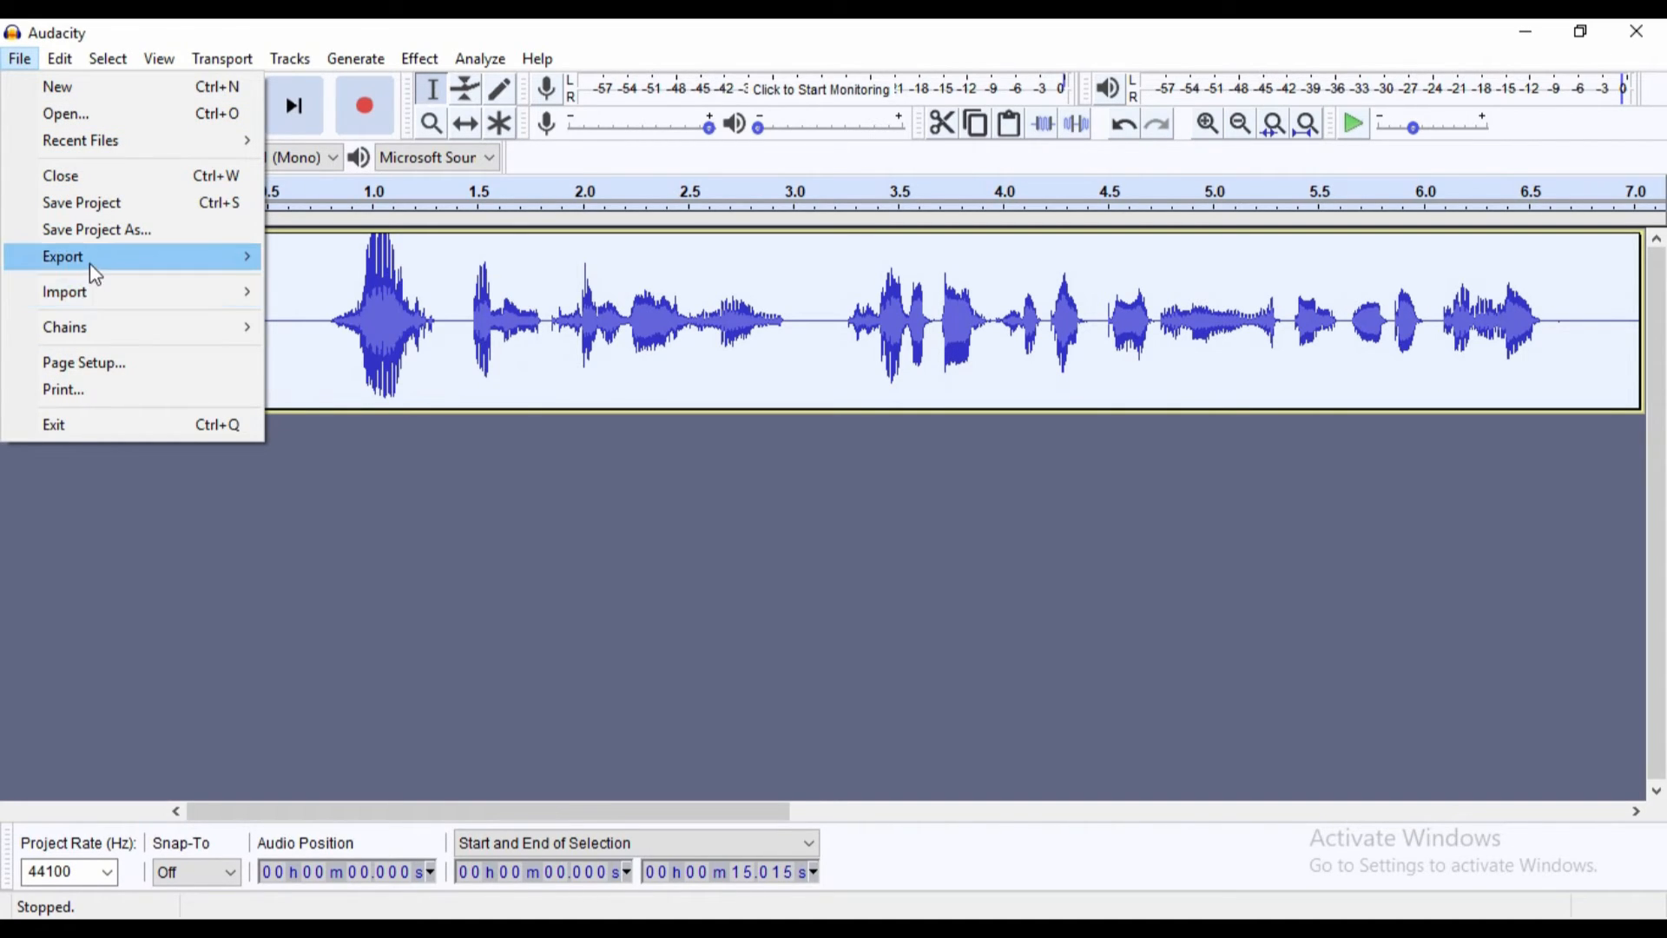
mouse_move(92, 265)
click(363, 258)
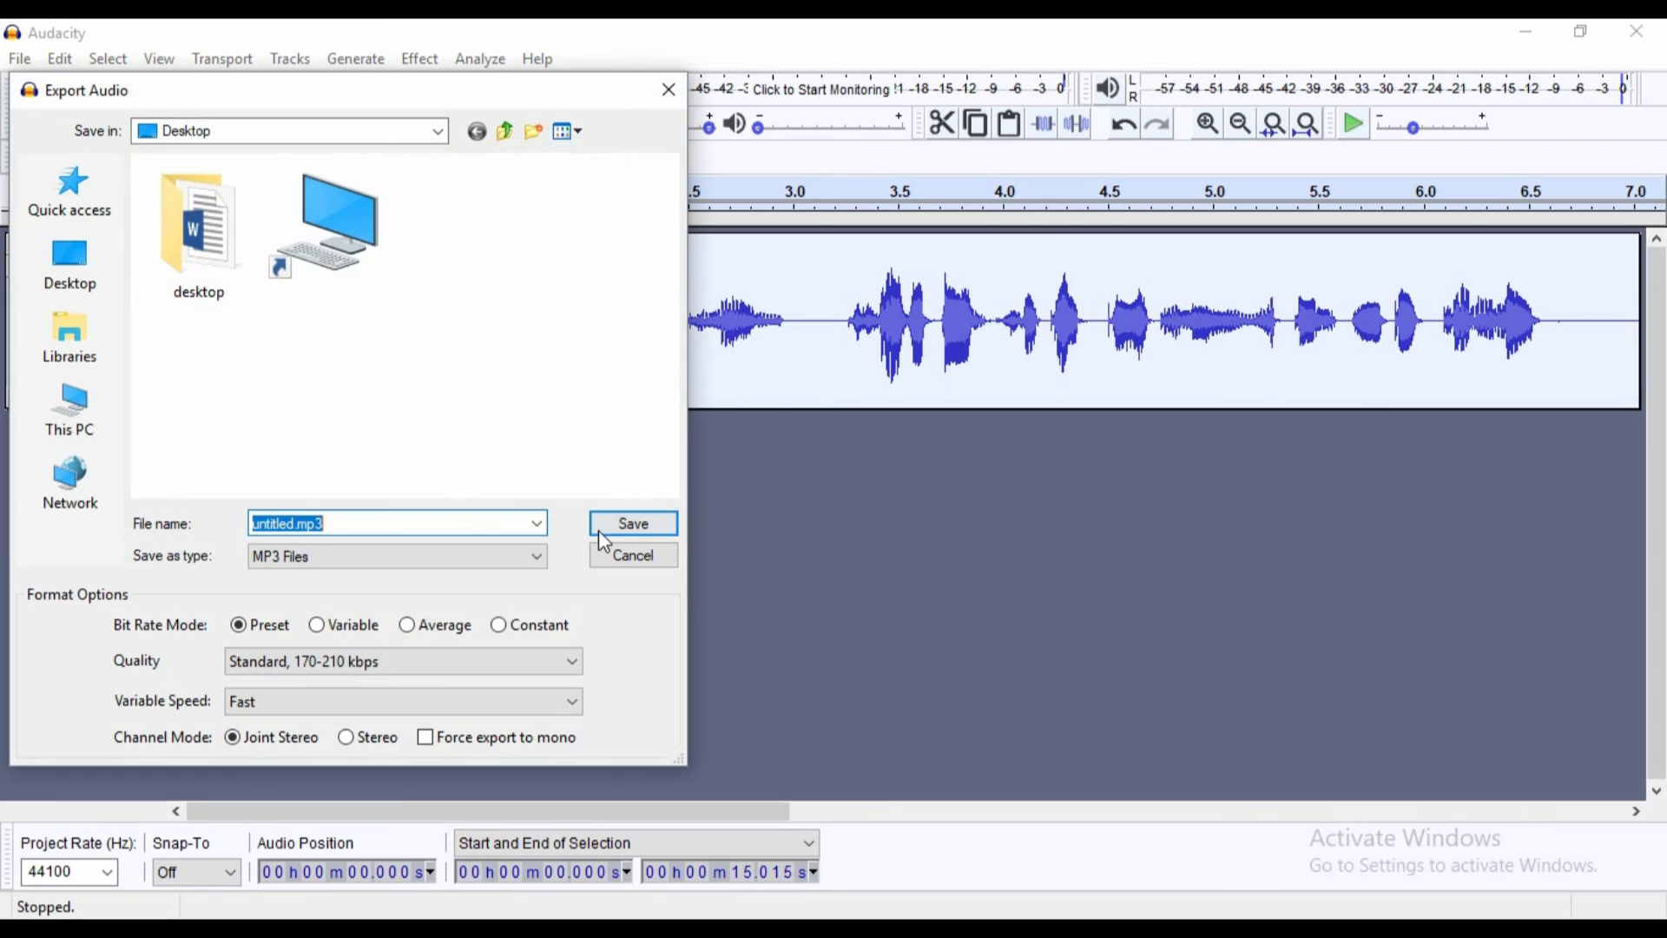
click(455, 556)
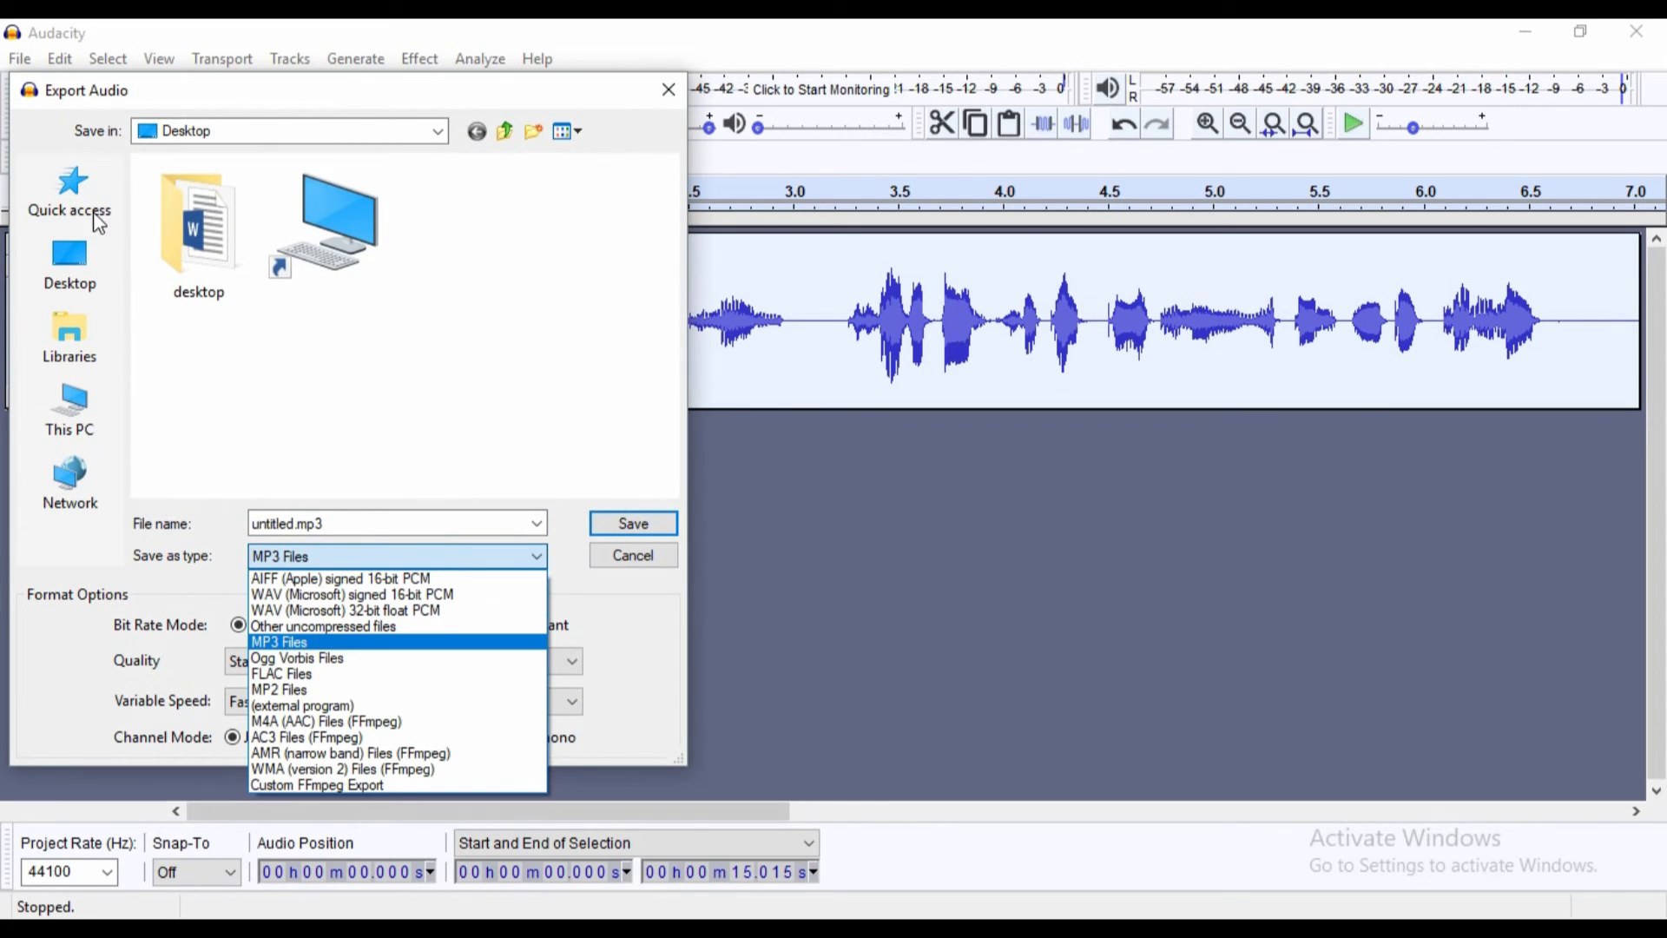
click(96, 276)
click(97, 280)
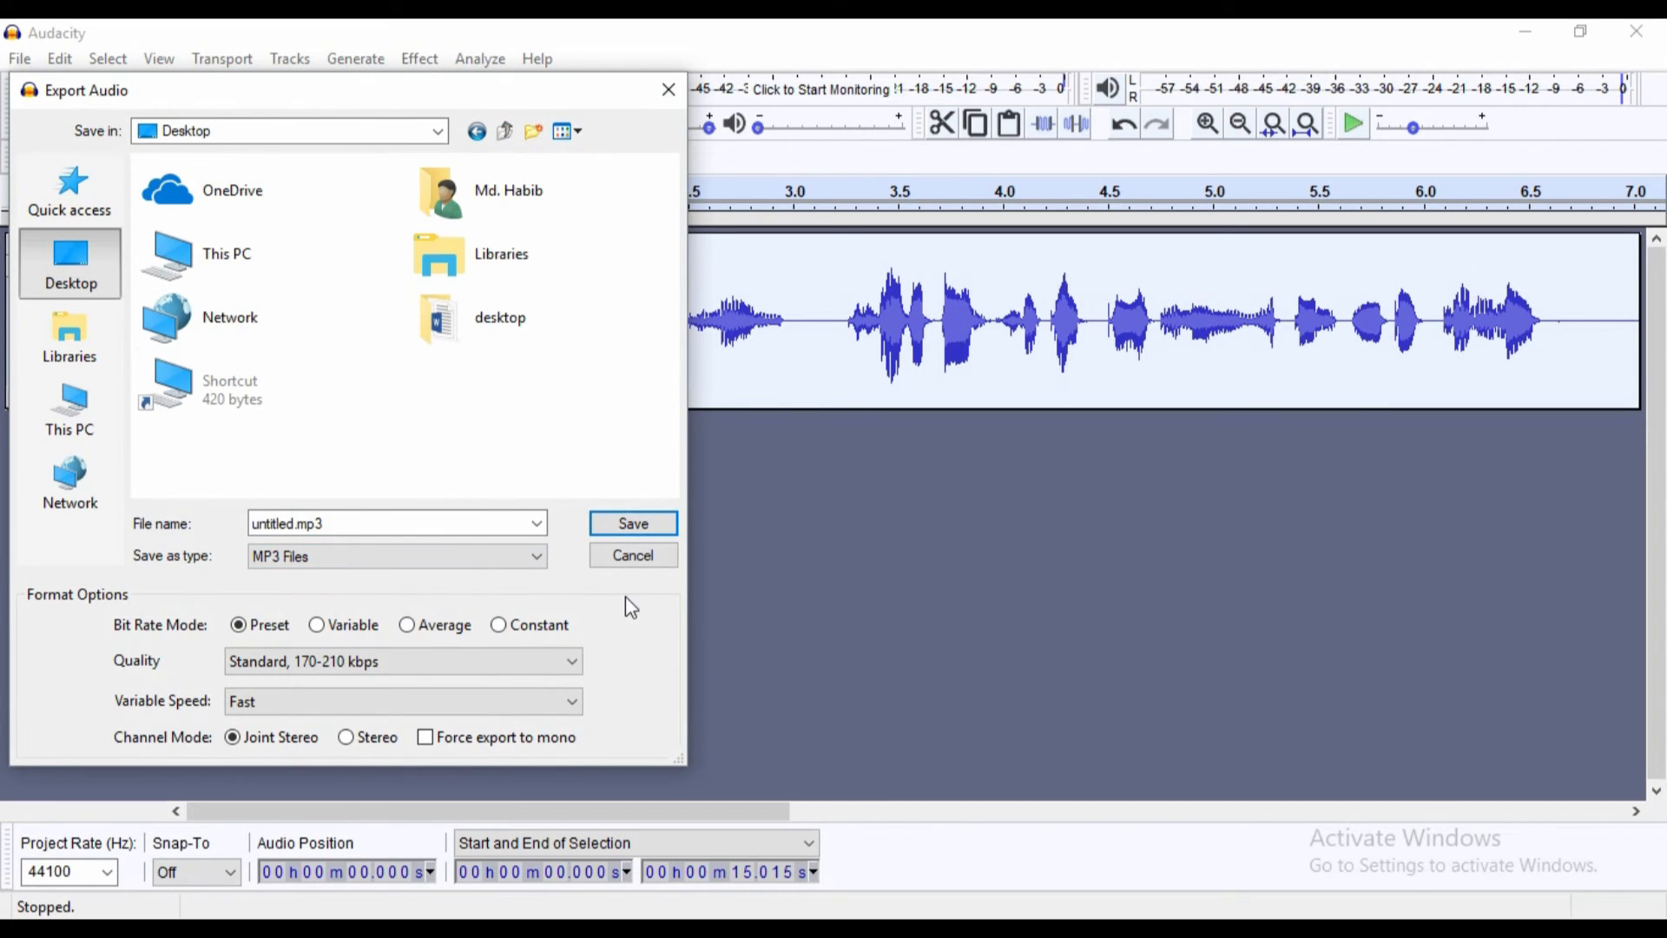
click(431, 556)
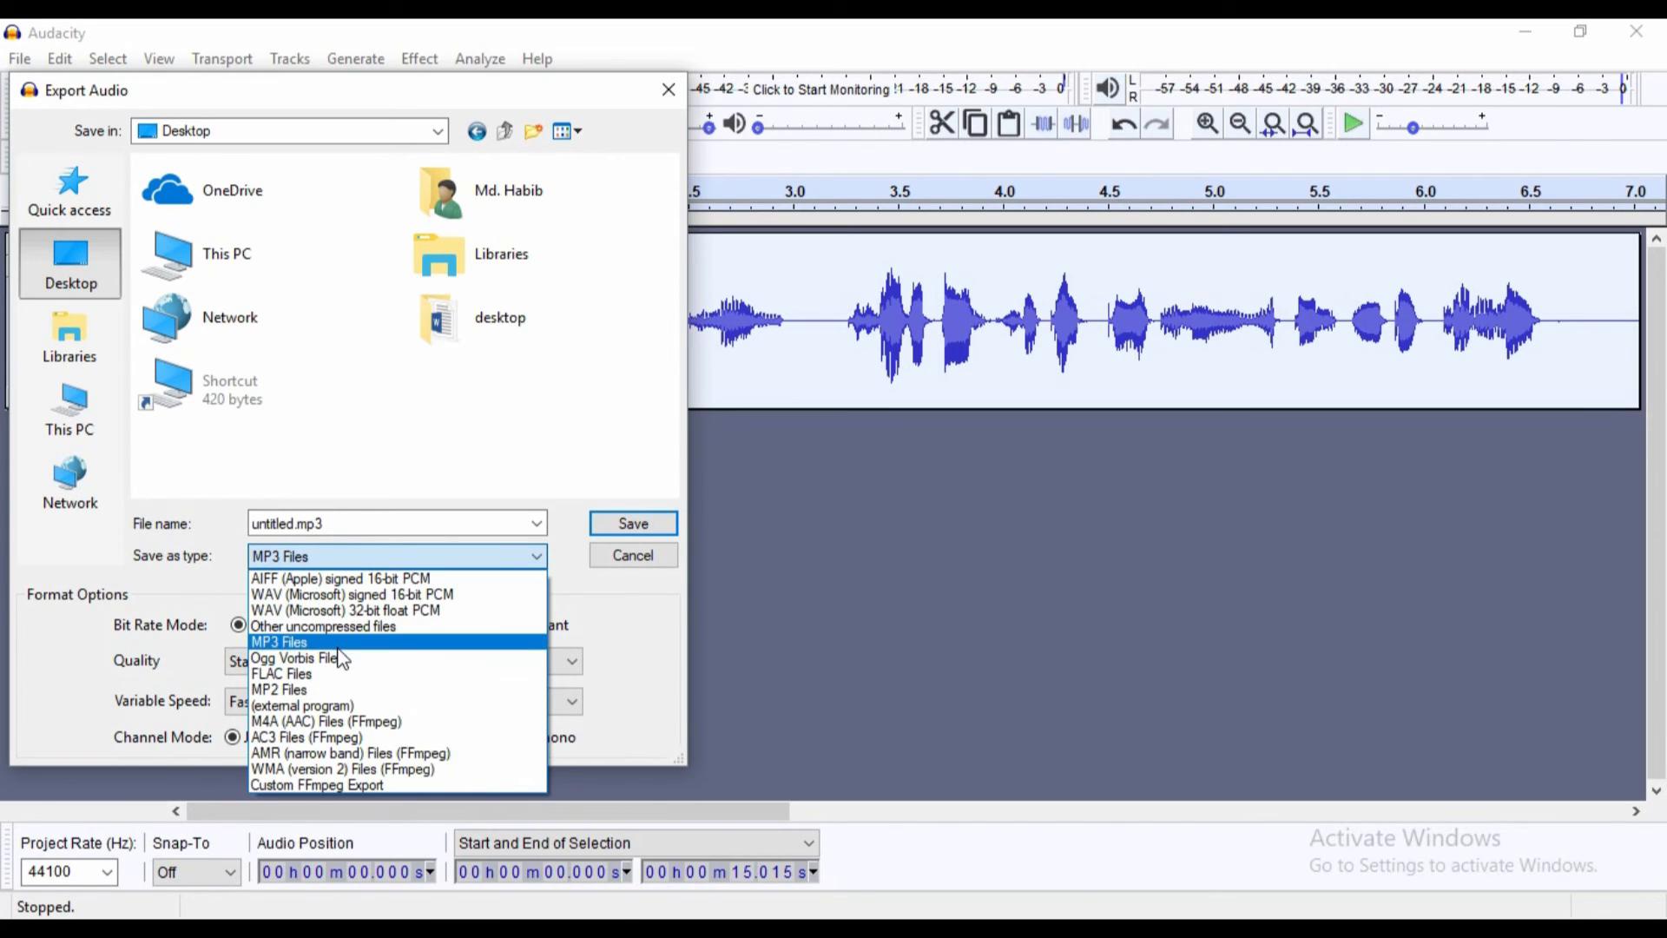
click(352, 595)
click(632, 524)
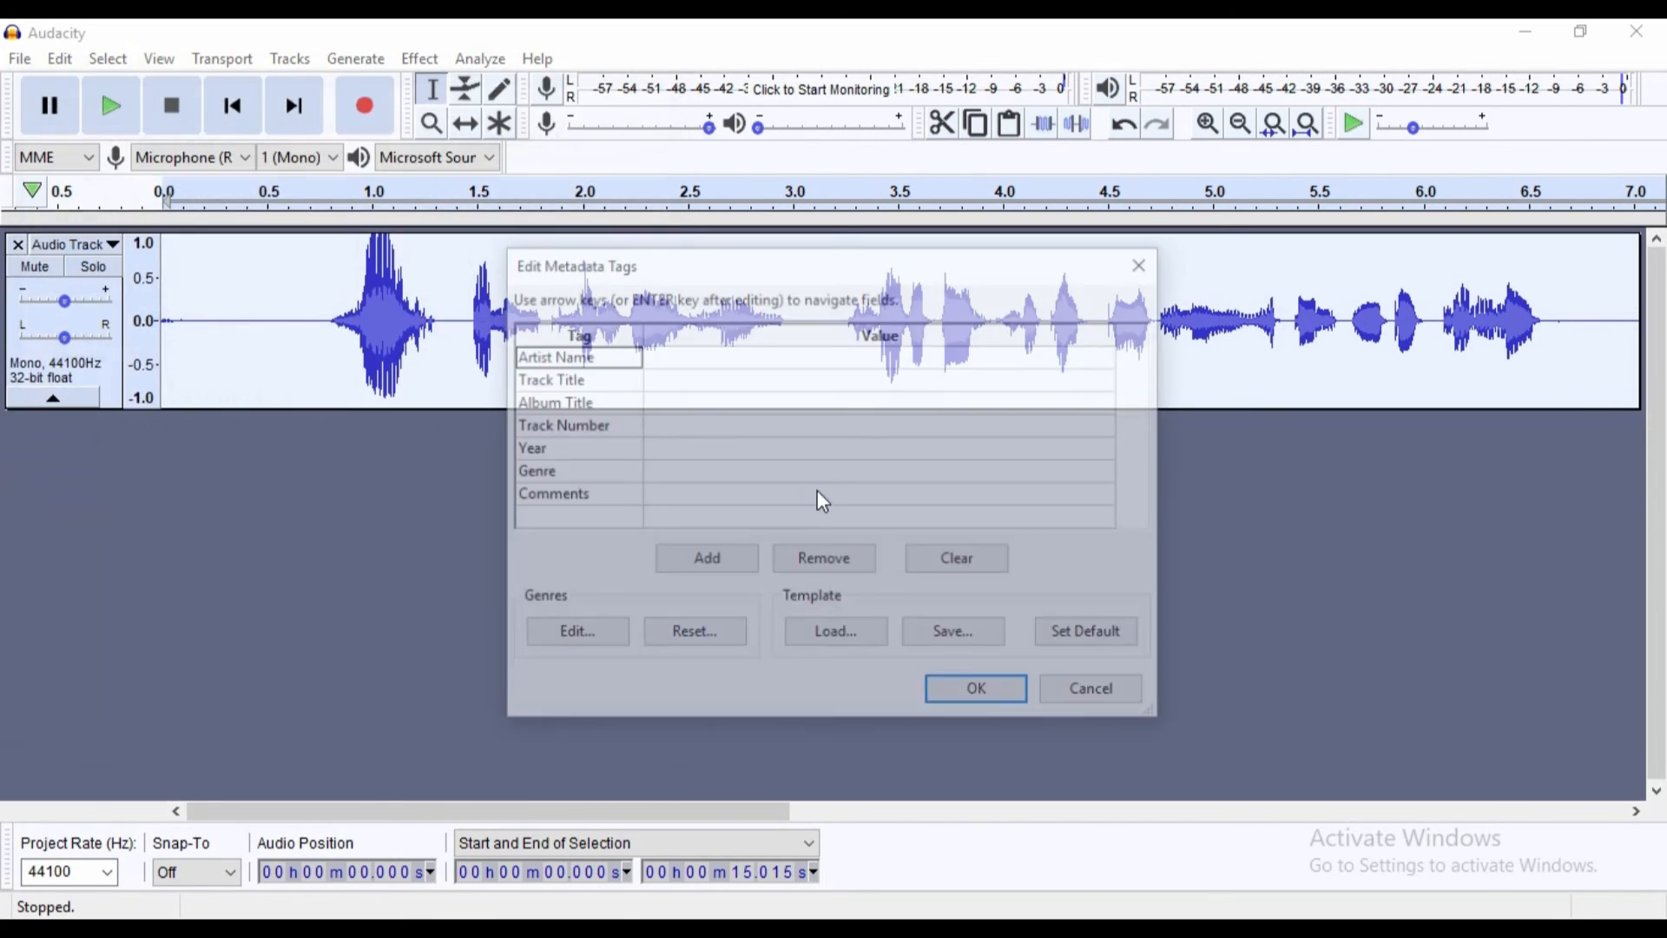
click(962, 694)
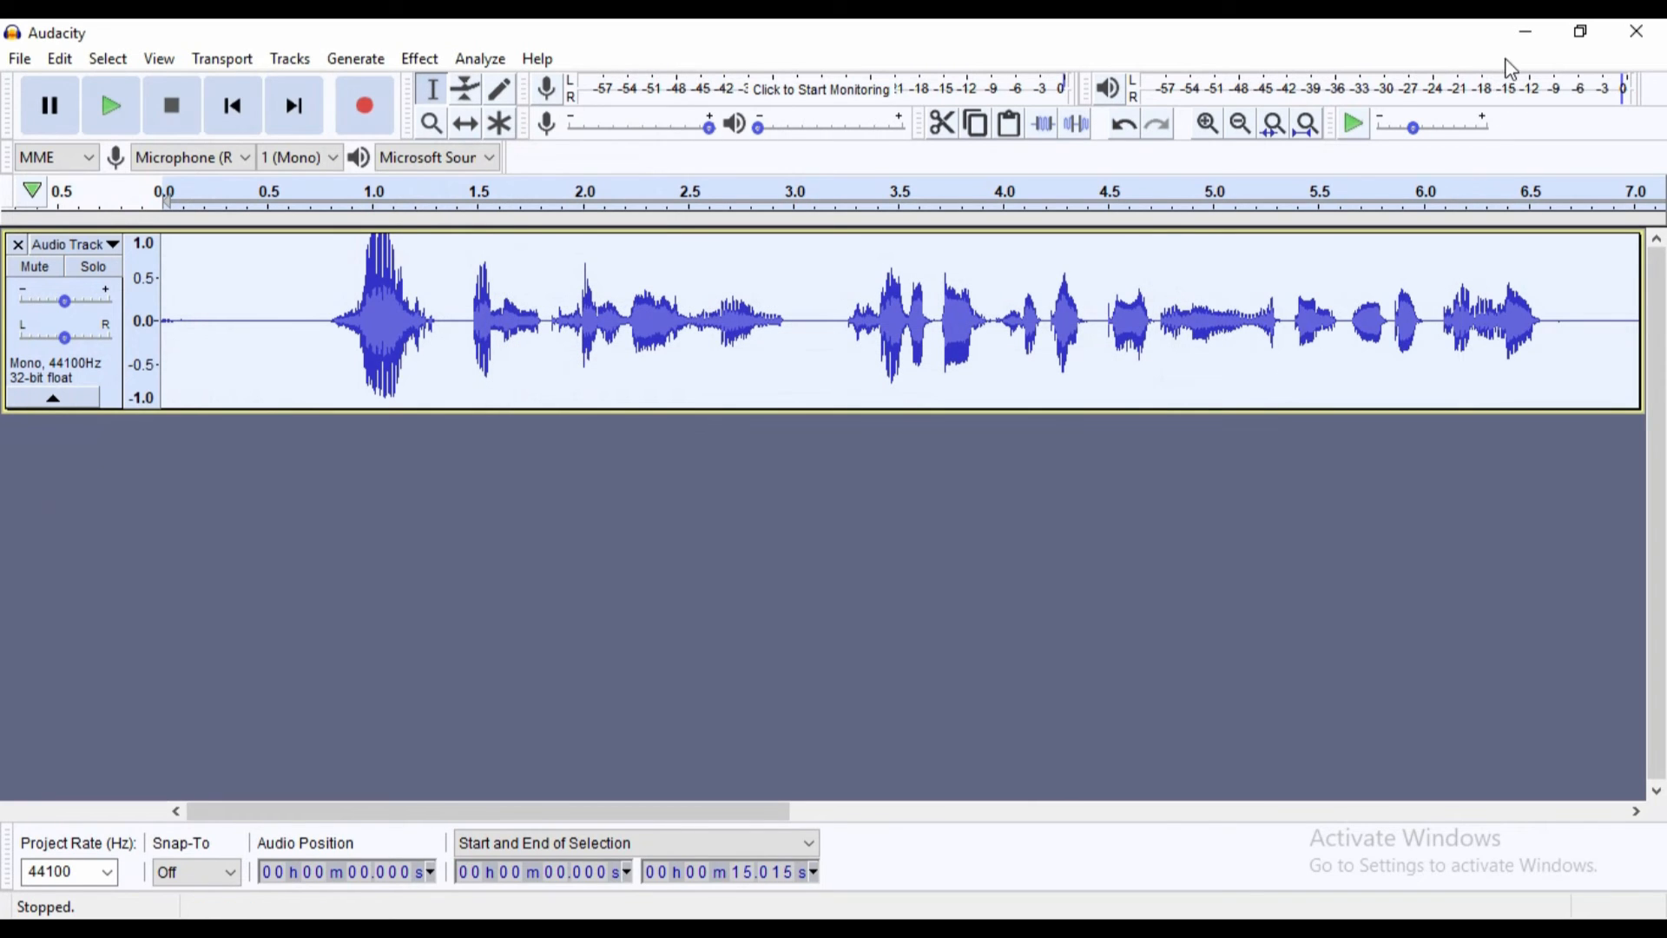
Minimize Audacity and refresh the desktop to check for the exported untitled.wav file
click(1525, 32)
click(1526, 31)
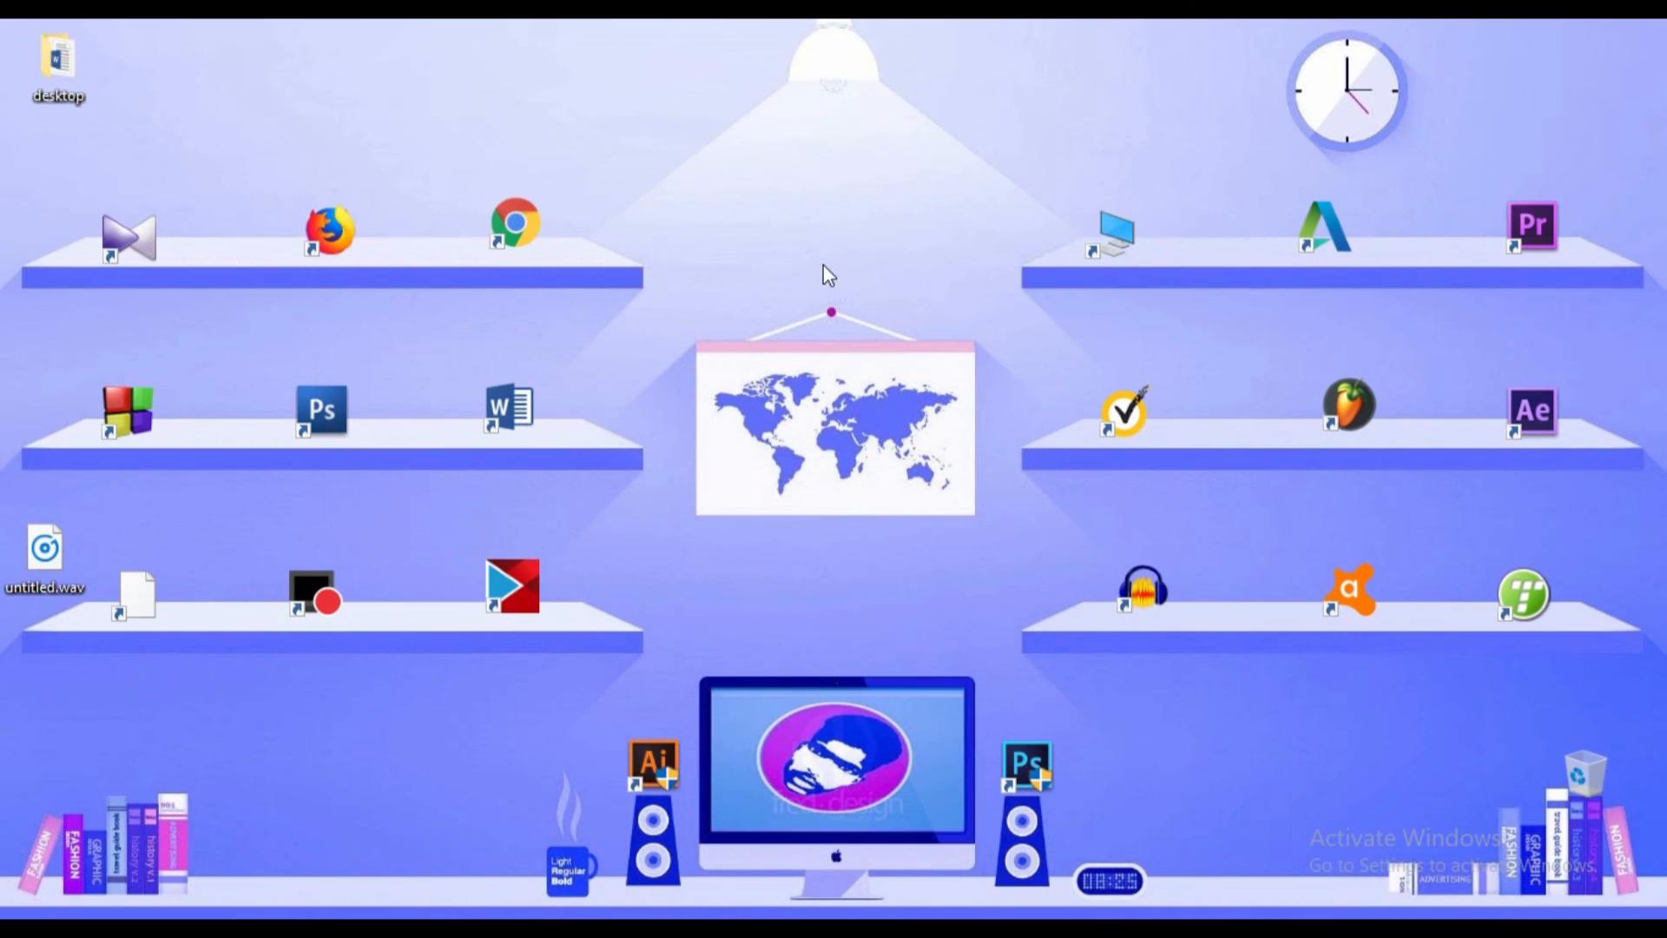
right_click(723, 147)
right_click(796, 232)
click(858, 304)
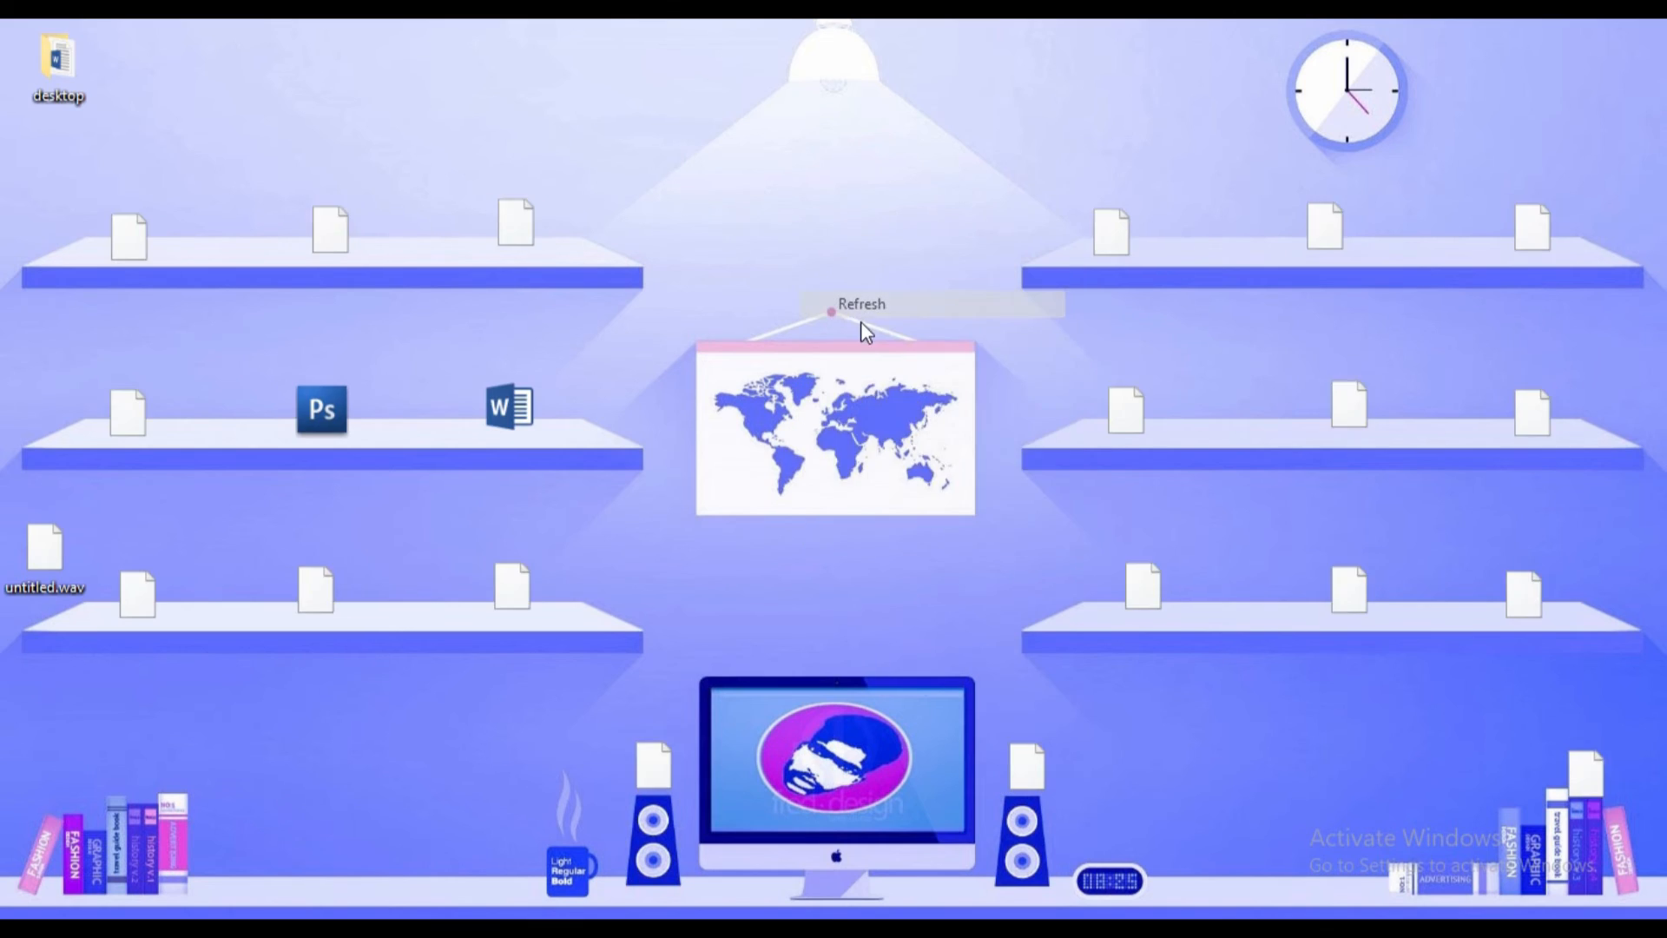
right_click(838, 307)
click(899, 379)
right_click(900, 374)
click(952, 447)
right_click(947, 447)
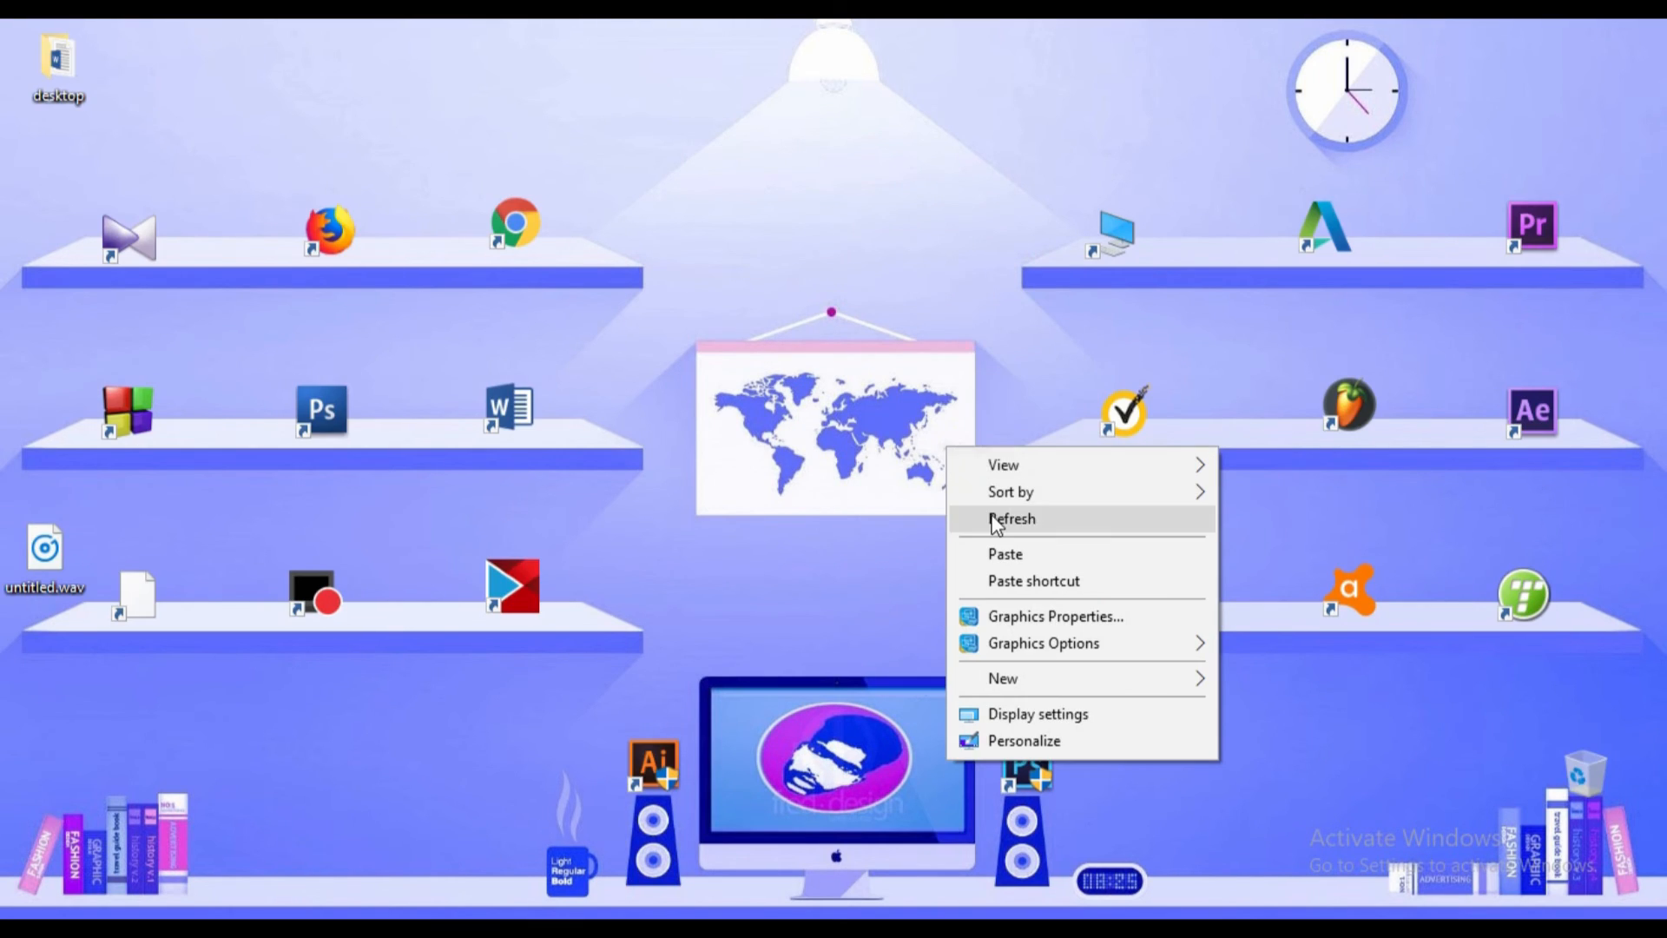
click(997, 518)
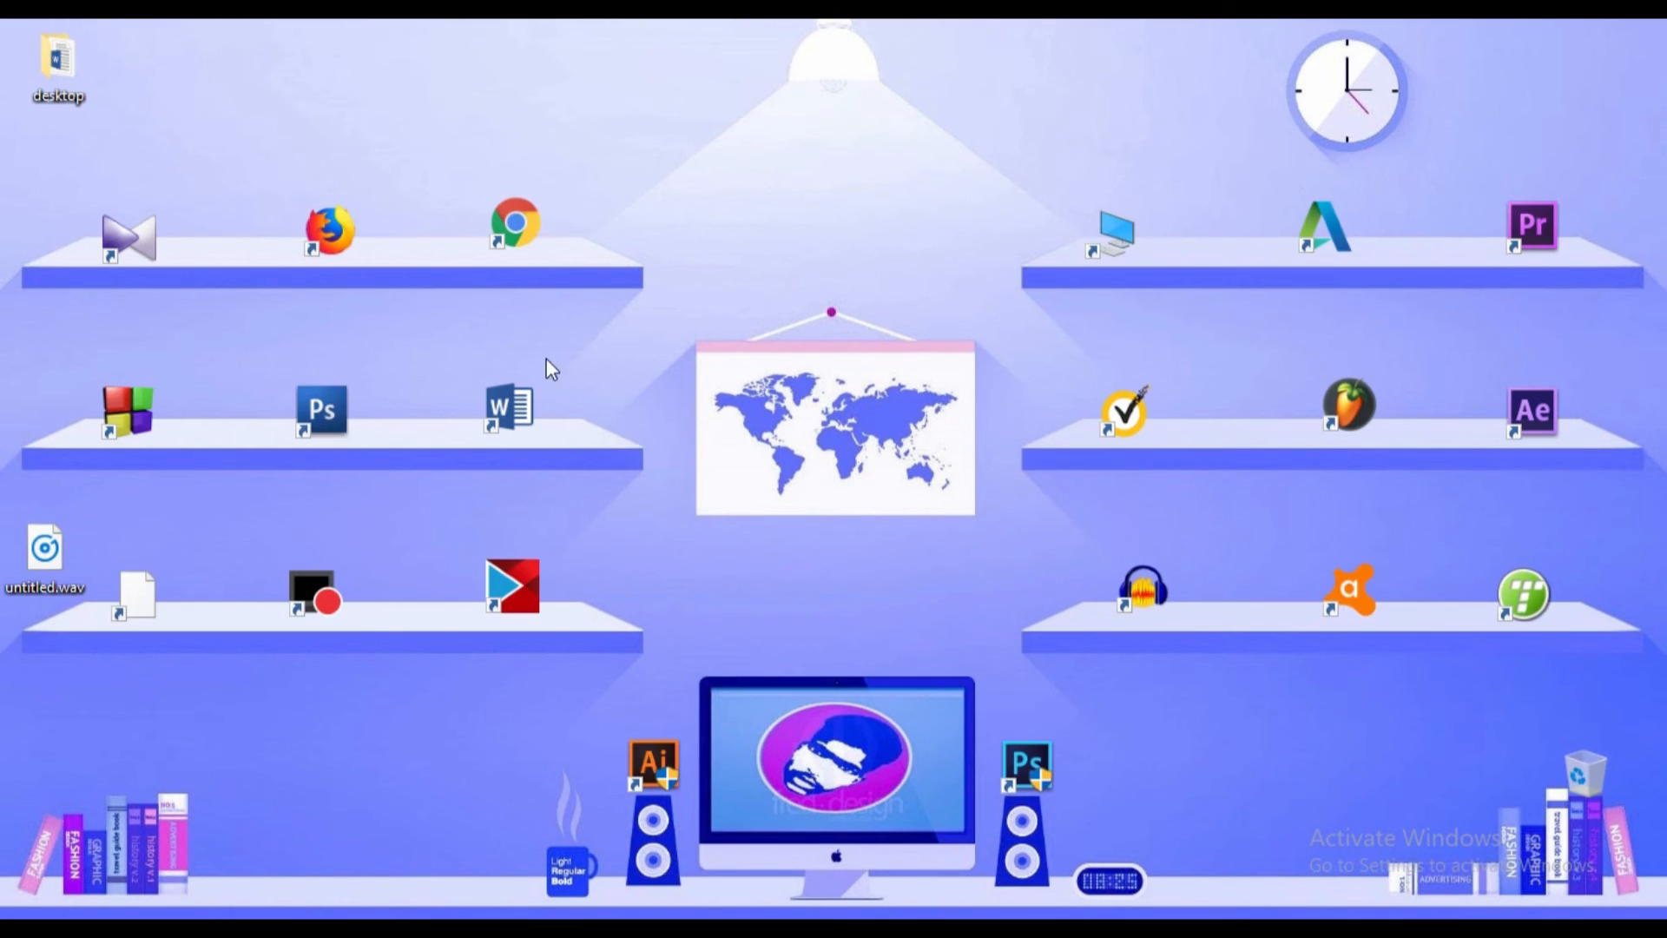
right_click(529, 118)
click(634, 198)
right_click(634, 198)
click(681, 269)
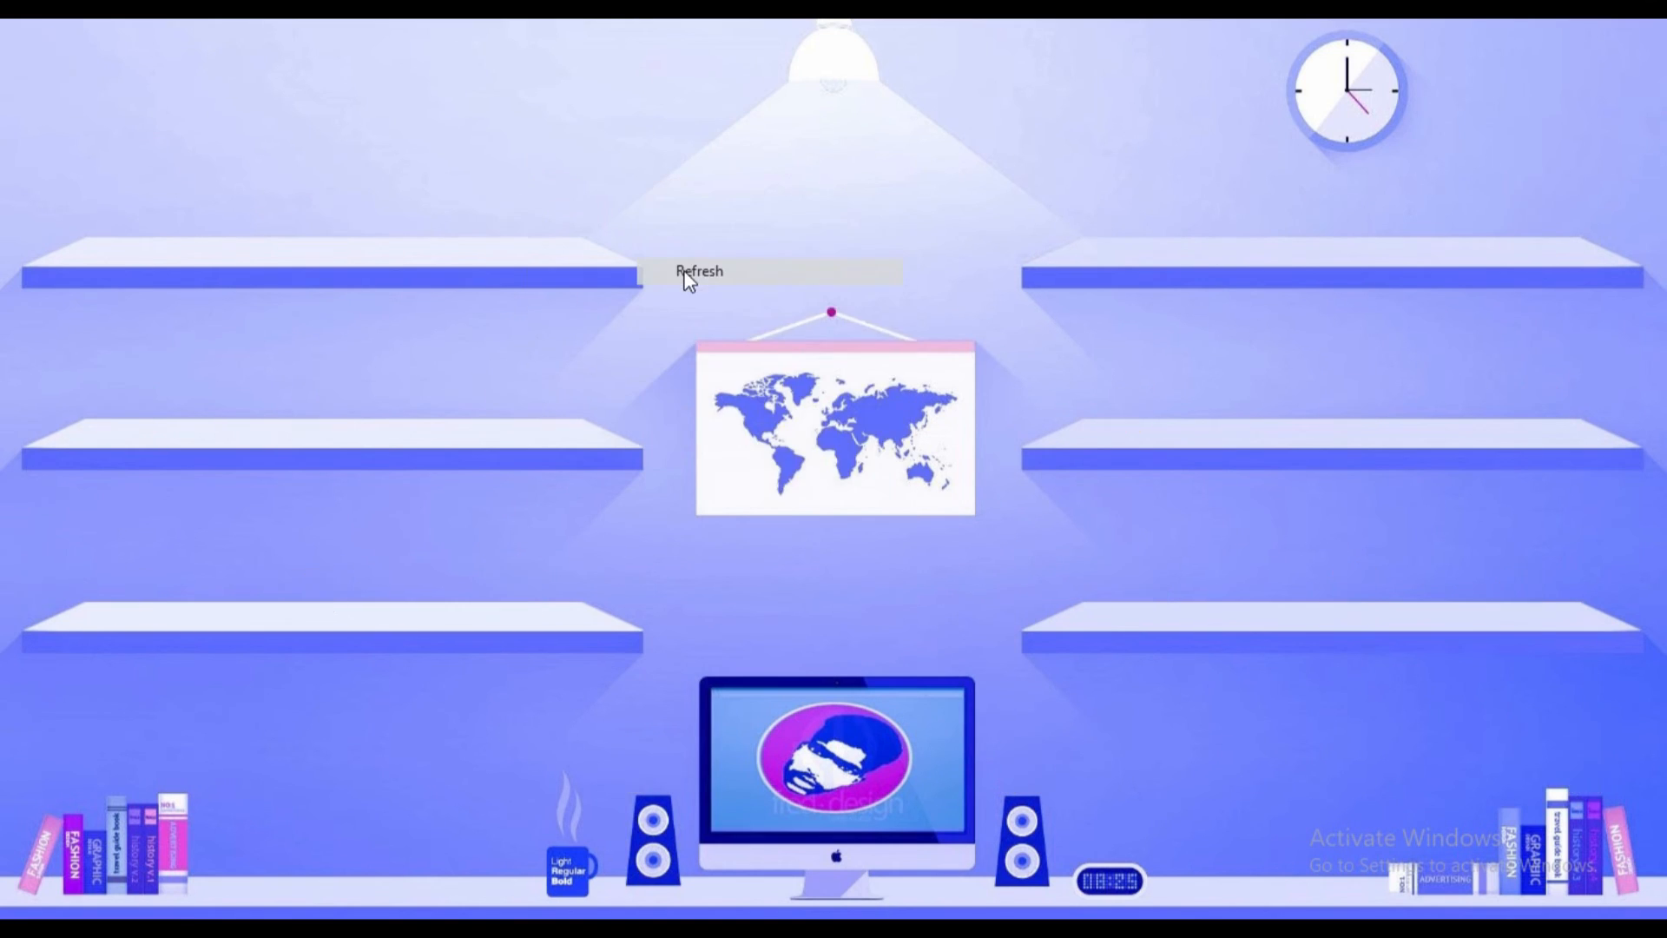
right_click(683, 269)
click(709, 342)
right_click(595, 300)
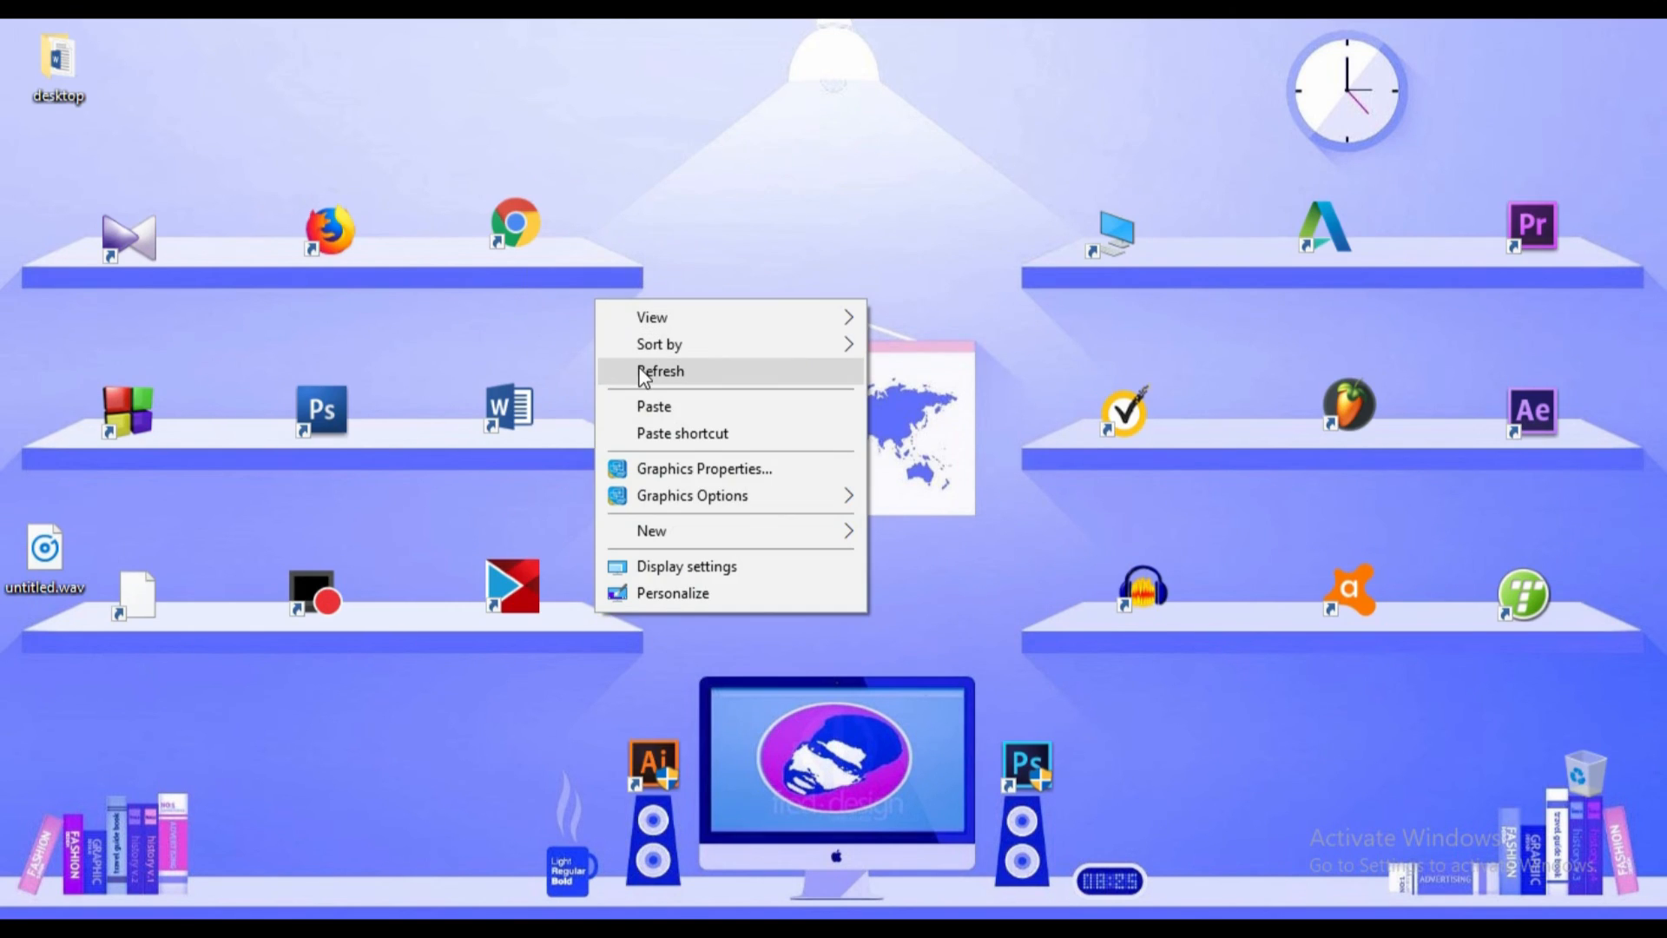
click(640, 372)
right_click(638, 370)
click(684, 436)
right_click(684, 436)
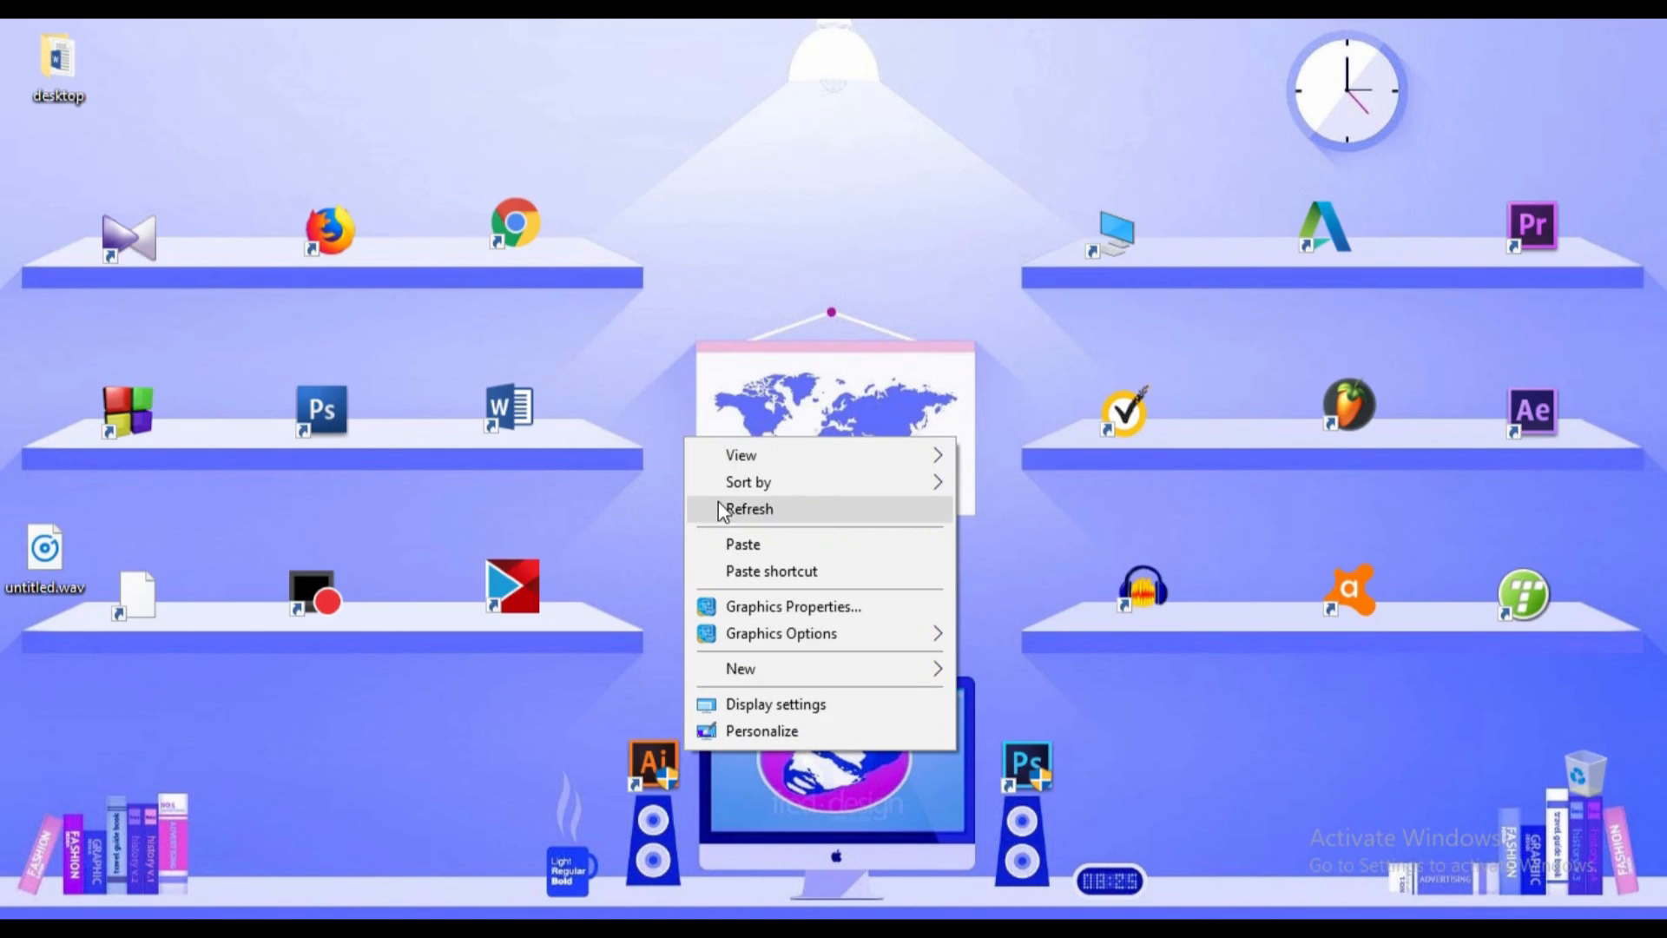
click(721, 507)
right_click(721, 507)
click(771, 578)
right_click(774, 581)
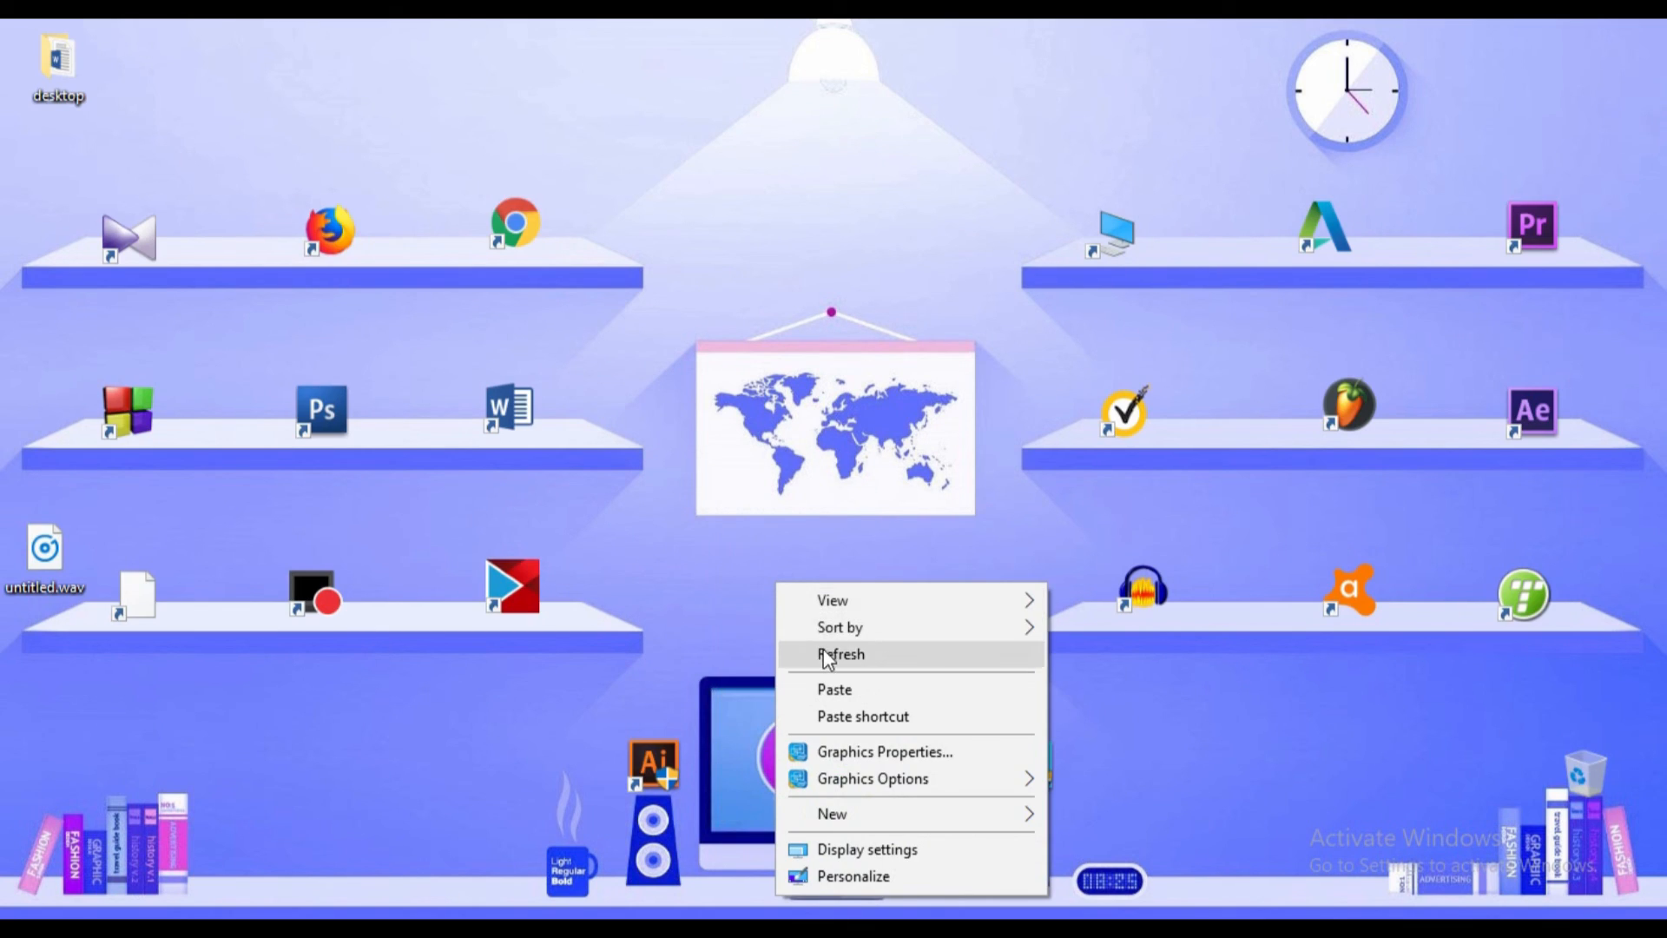
click(816, 653)
right_click(631, 133)
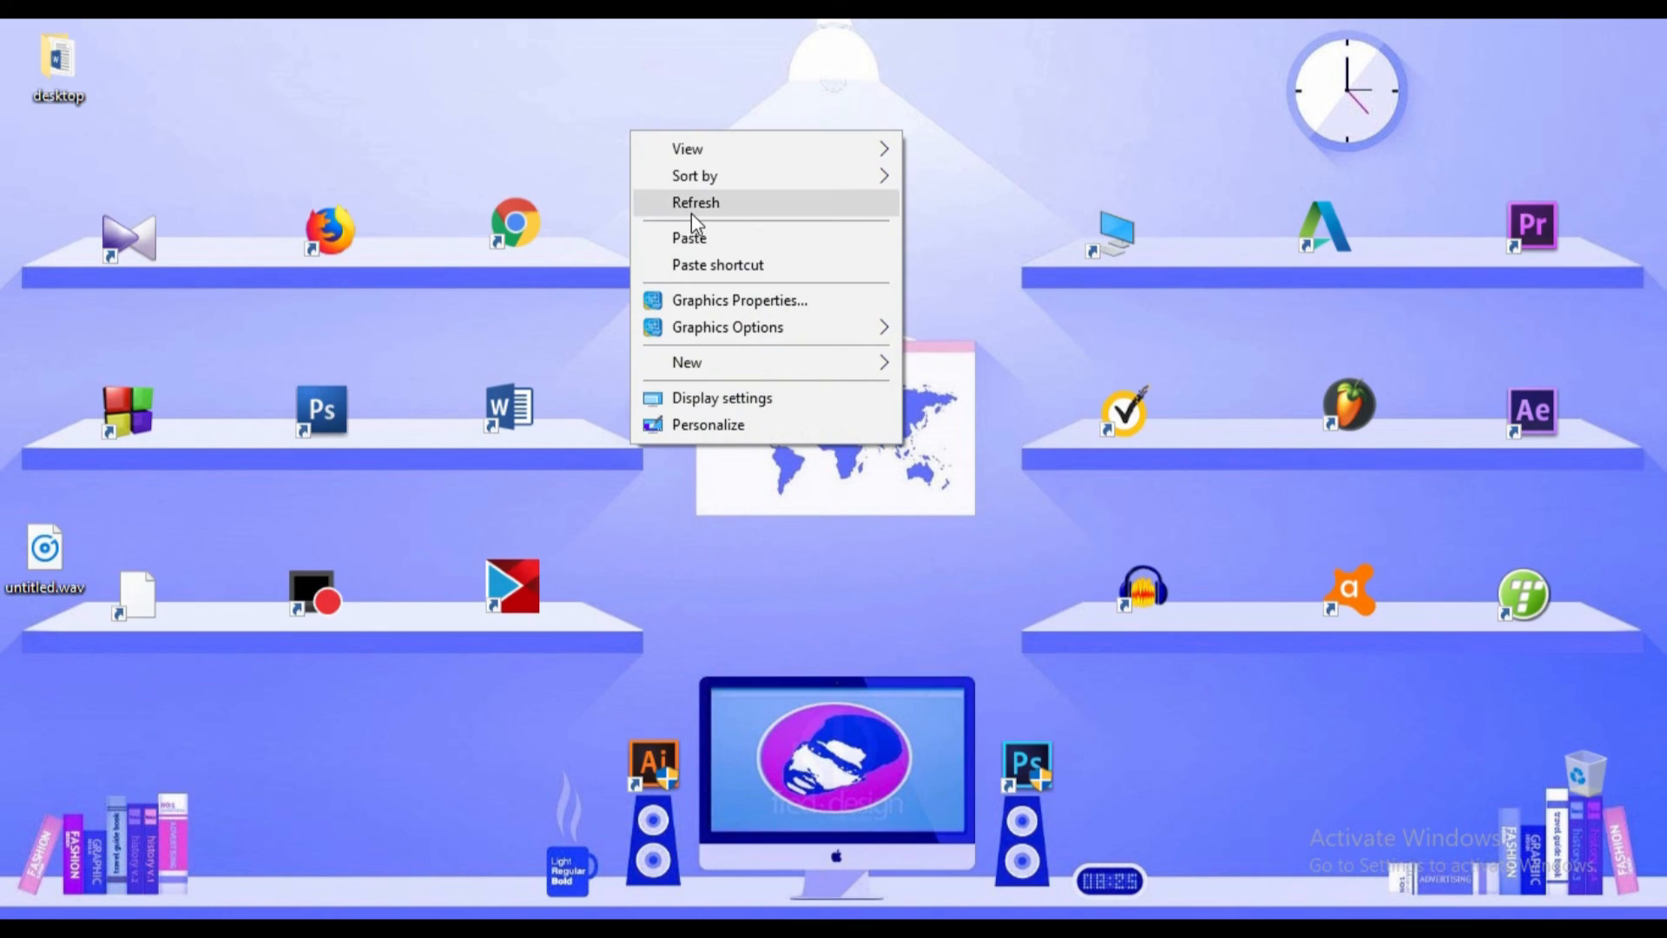
click(691, 212)
right_click(691, 211)
click(740, 295)
right_click(737, 290)
click(783, 361)
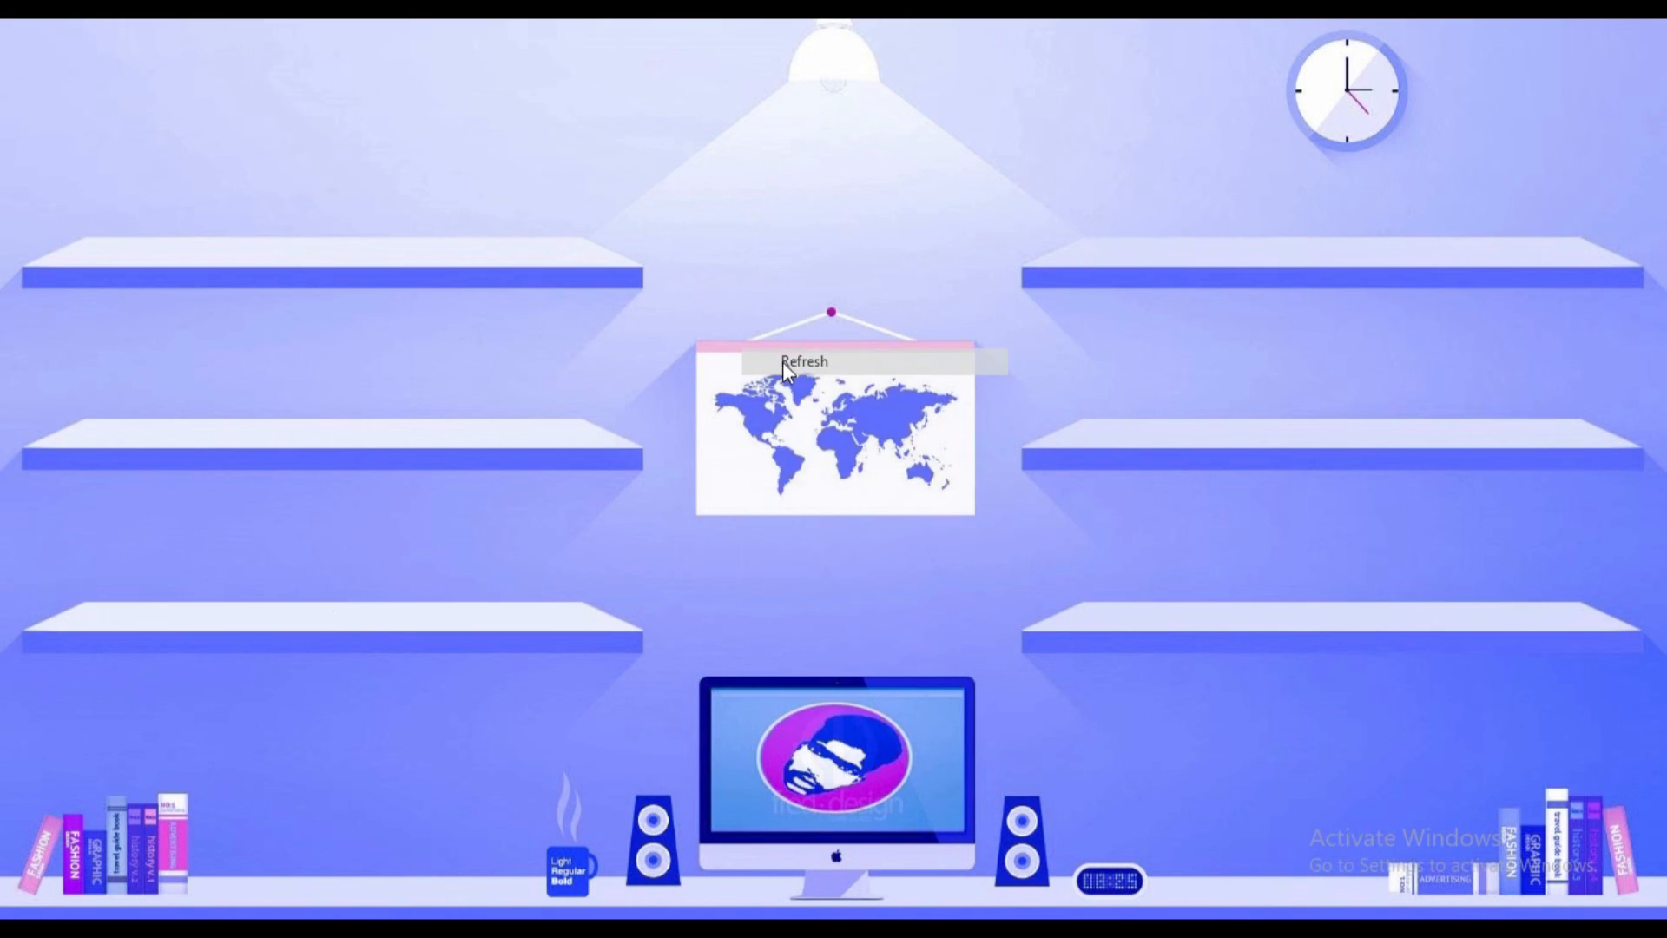
right_click(783, 357)
click(832, 441)
right_click(832, 440)
click(888, 514)
right_click(900, 518)
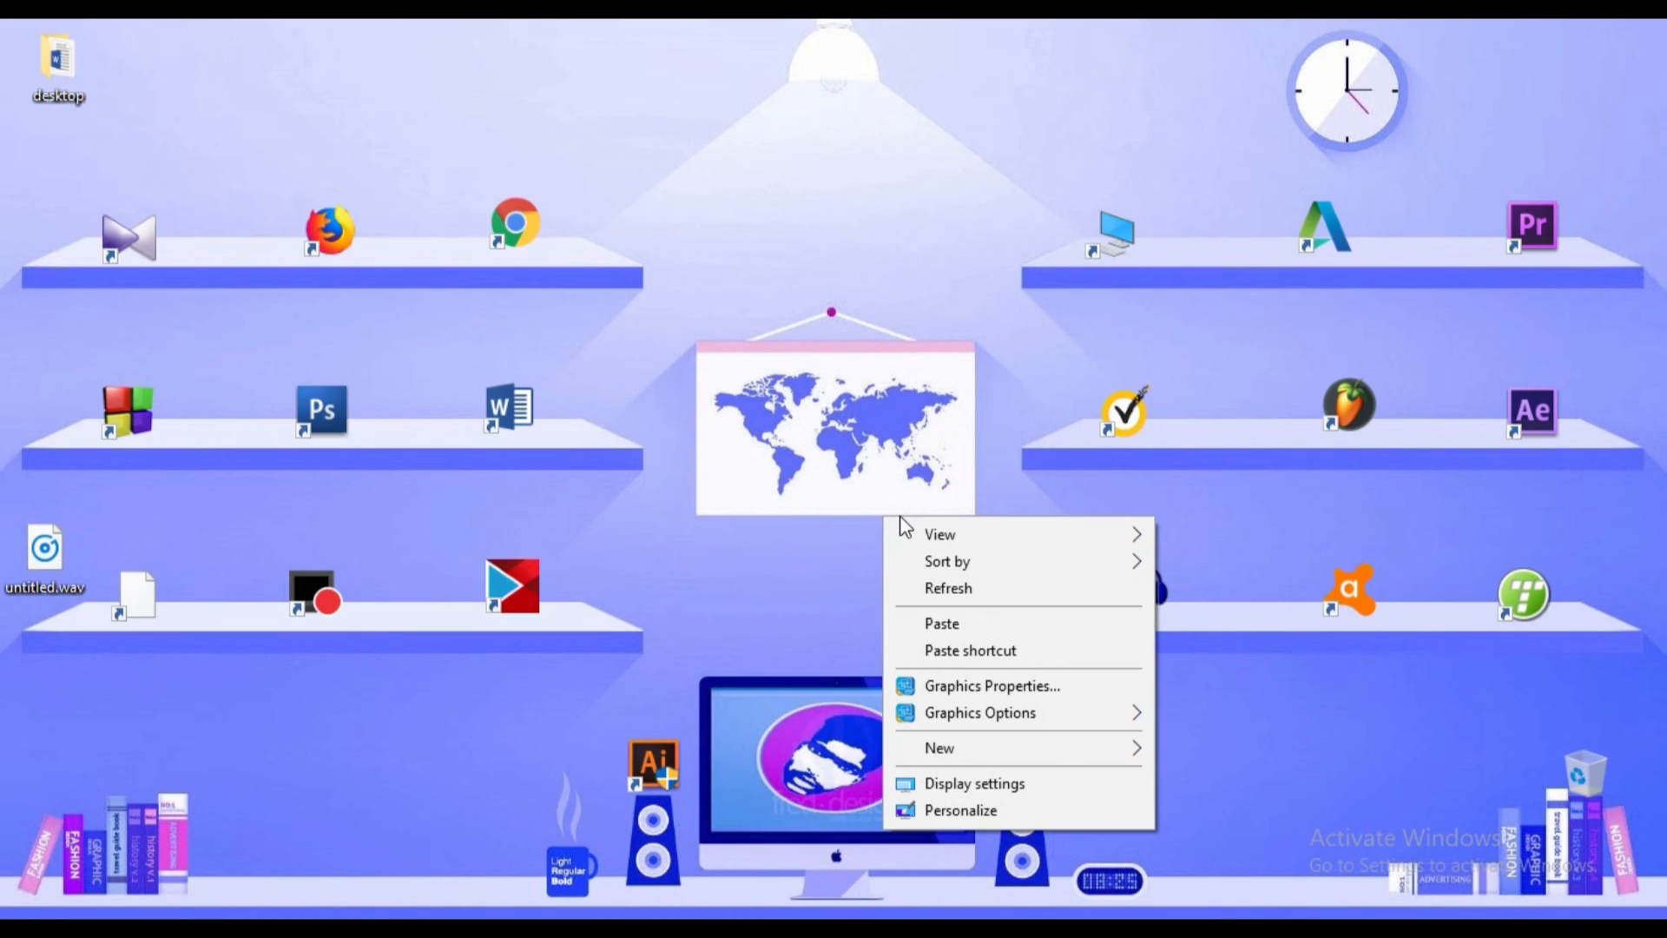
click(961, 592)
right_click(625, 54)
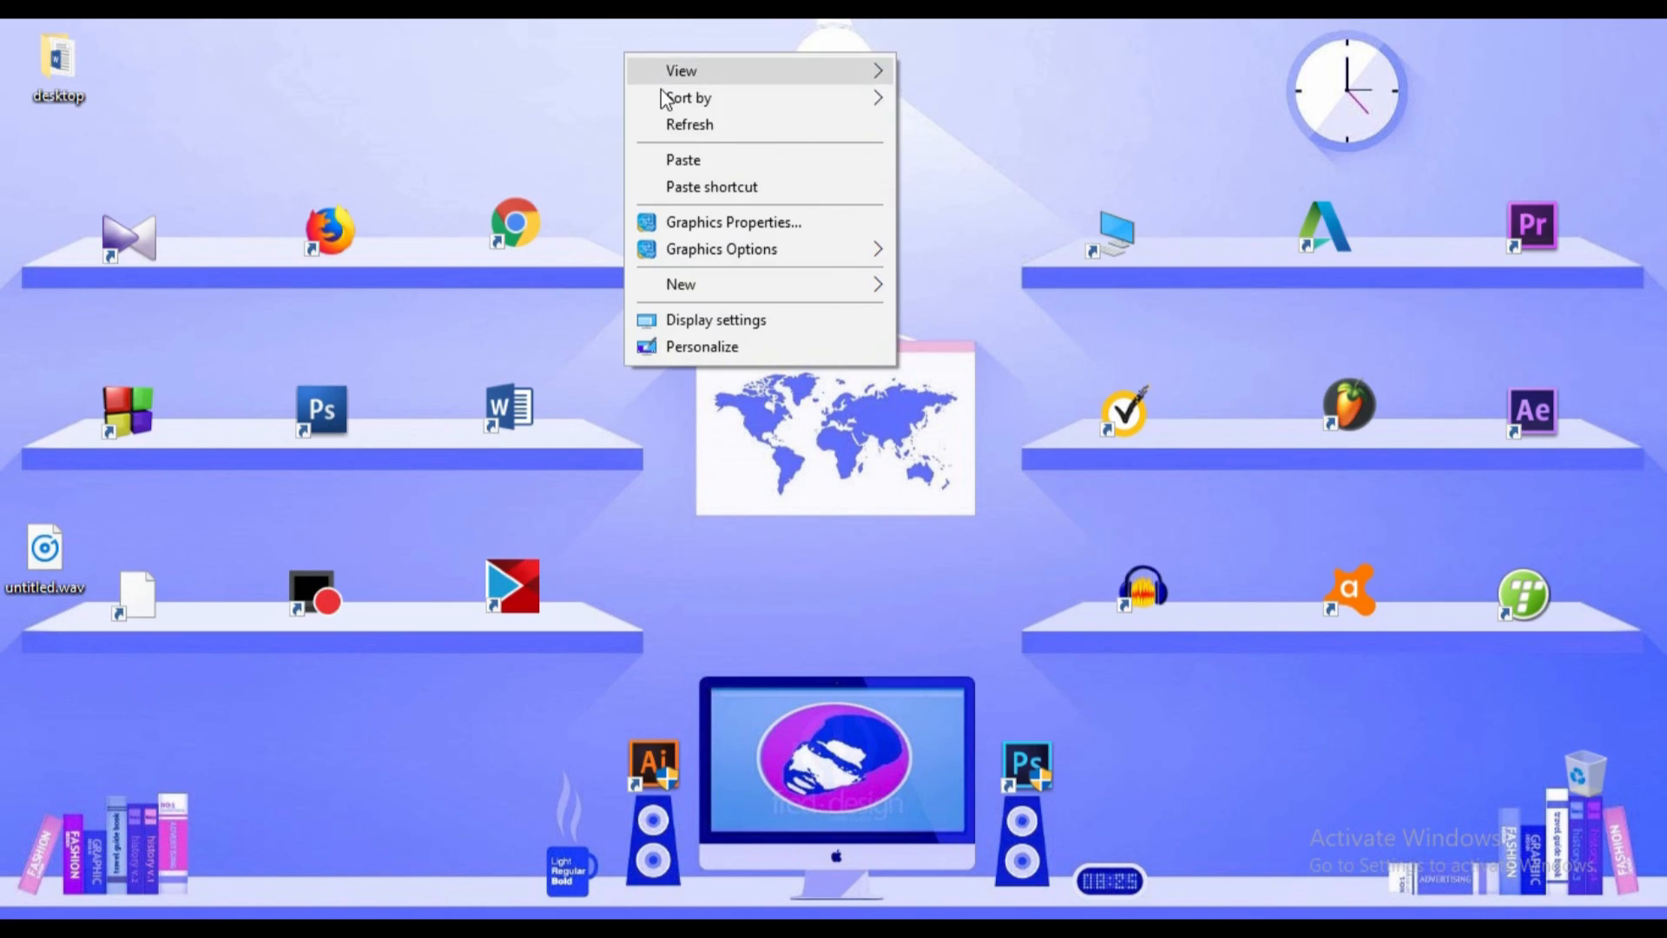
click(692, 127)
right_click(689, 121)
click(753, 198)
right_click(755, 198)
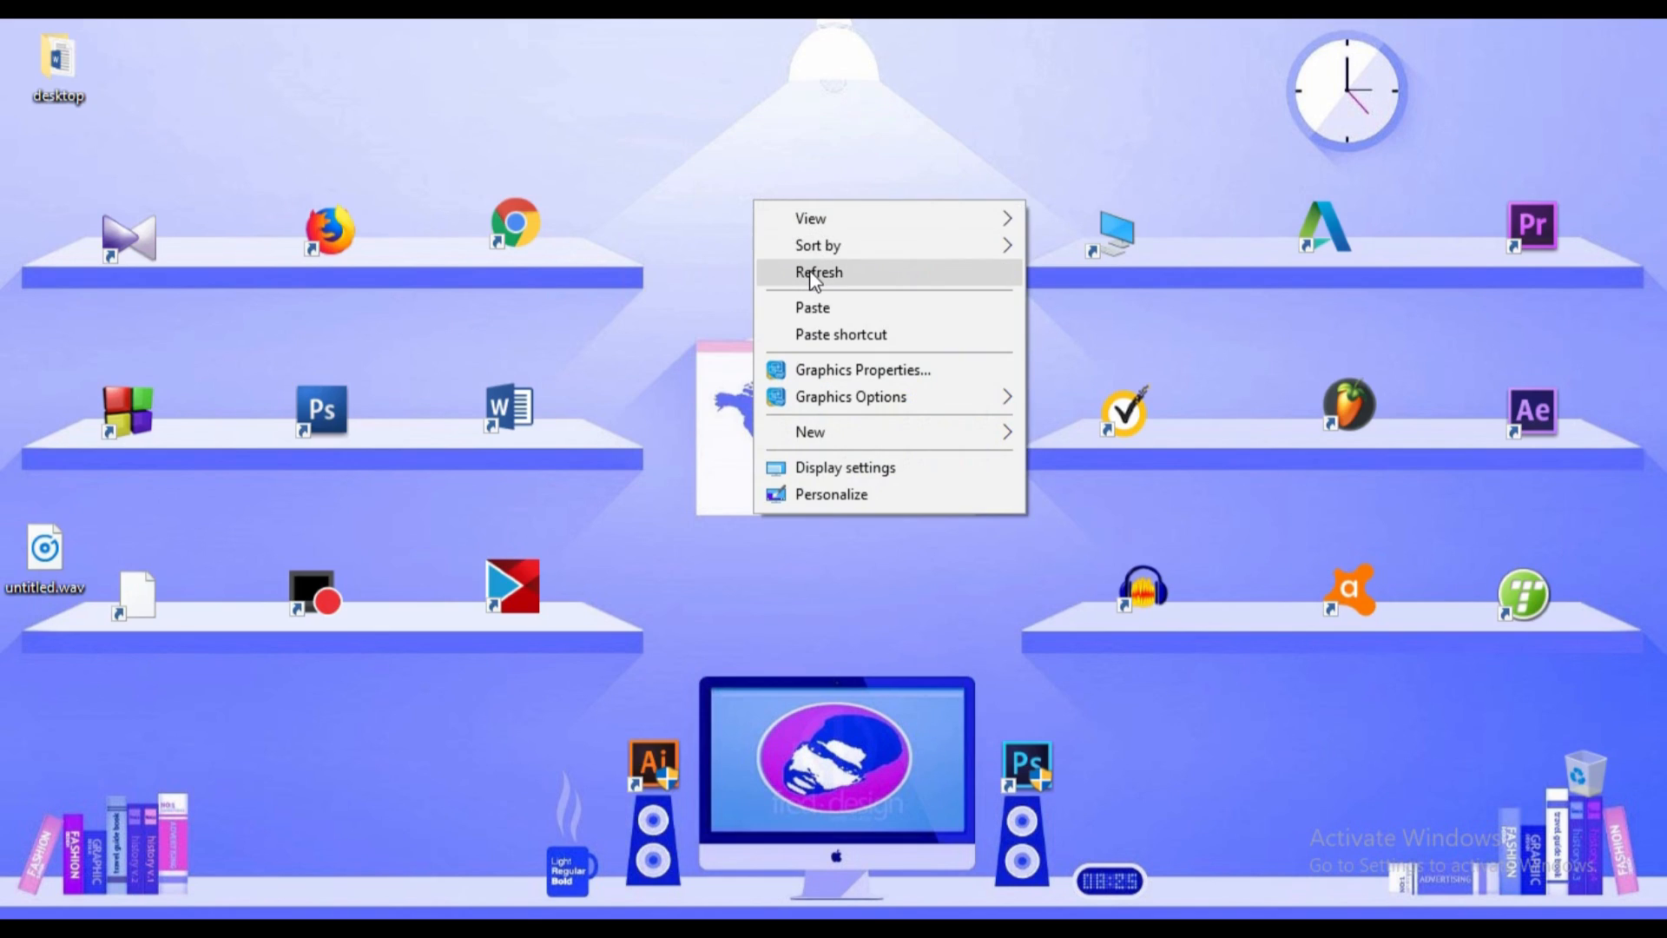